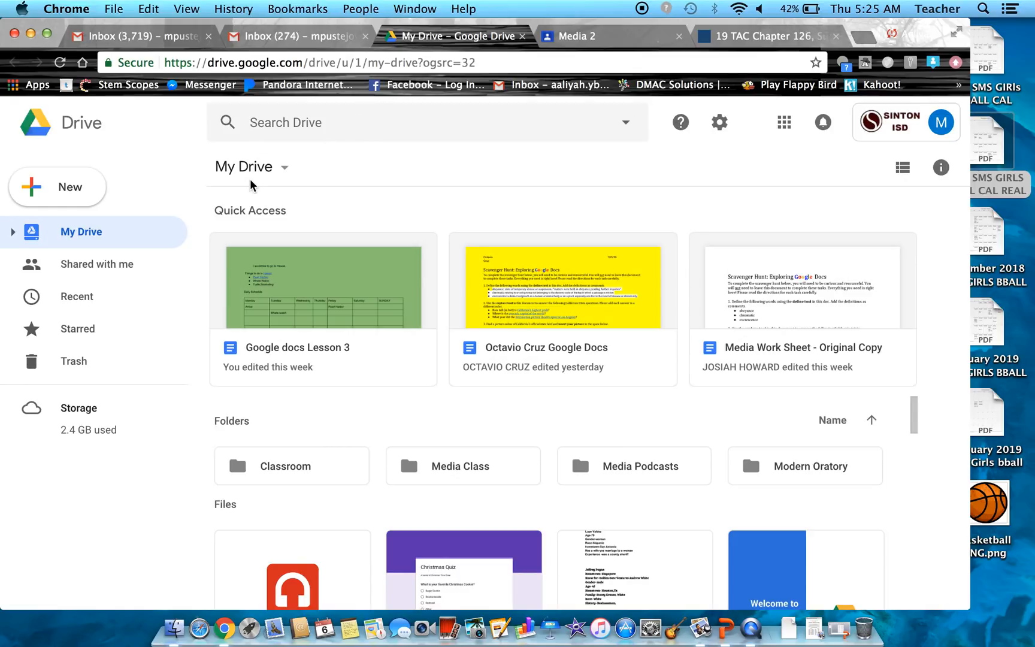
# Switch from Google Drive to Google Forms and start a new blank form.
pyautogui.click(95, 205)
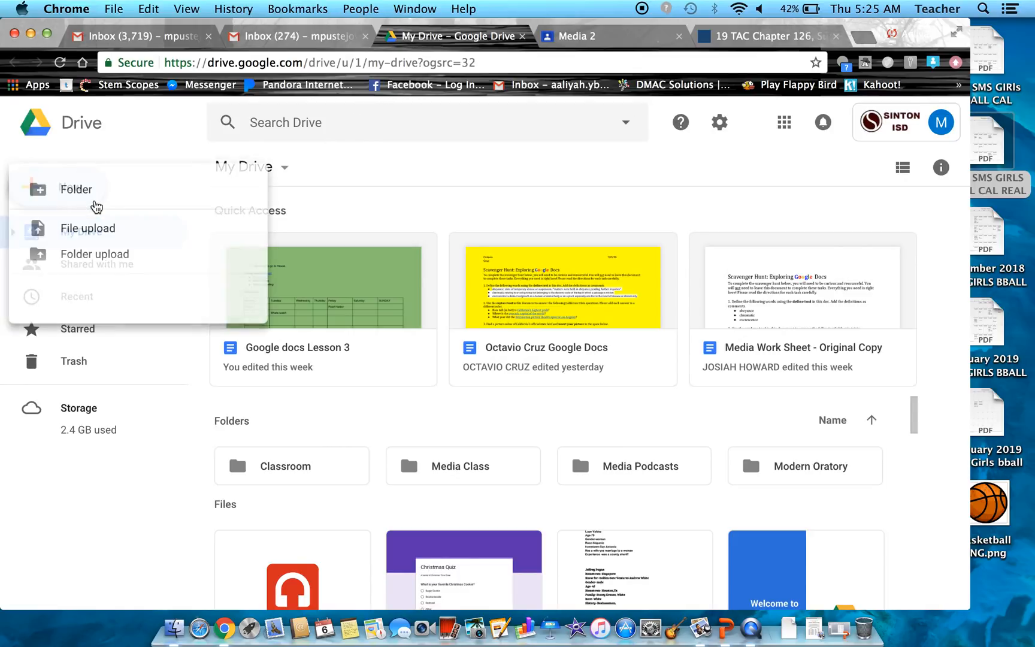
pyautogui.click(116, 164)
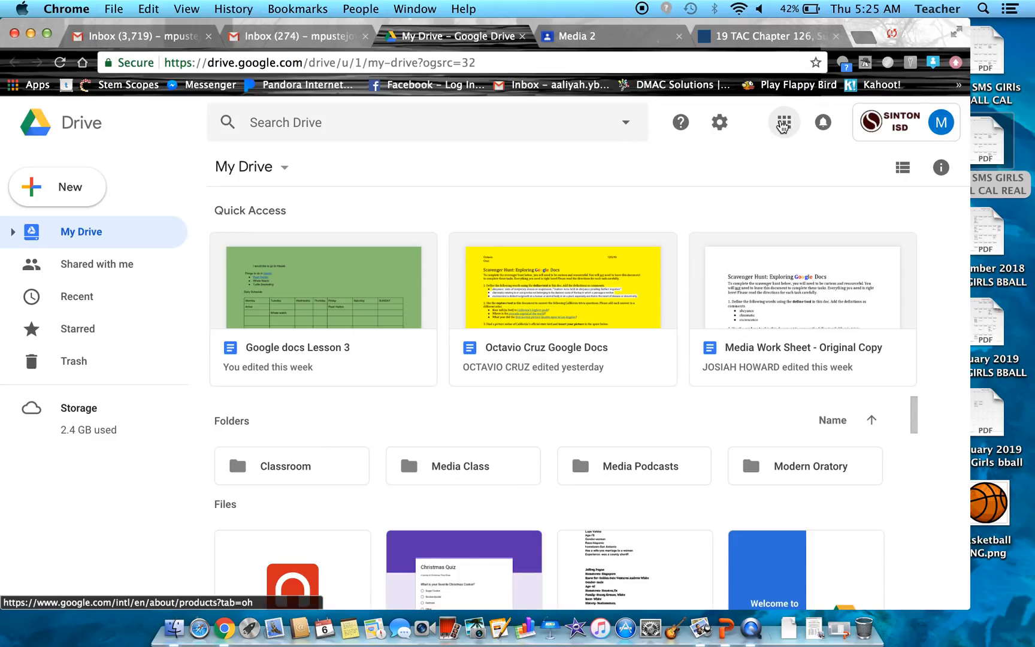
pyautogui.click(782, 125)
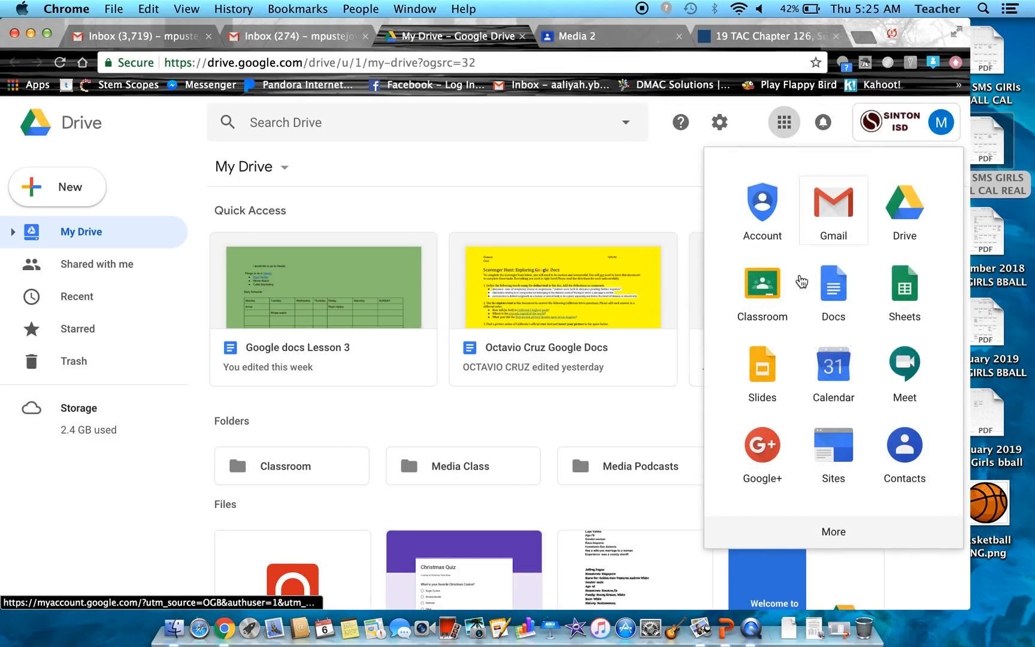
pyautogui.scroll(-3, 821, 443)
pyautogui.scroll(-4, 812, 429)
pyautogui.scroll(3, 812, 429)
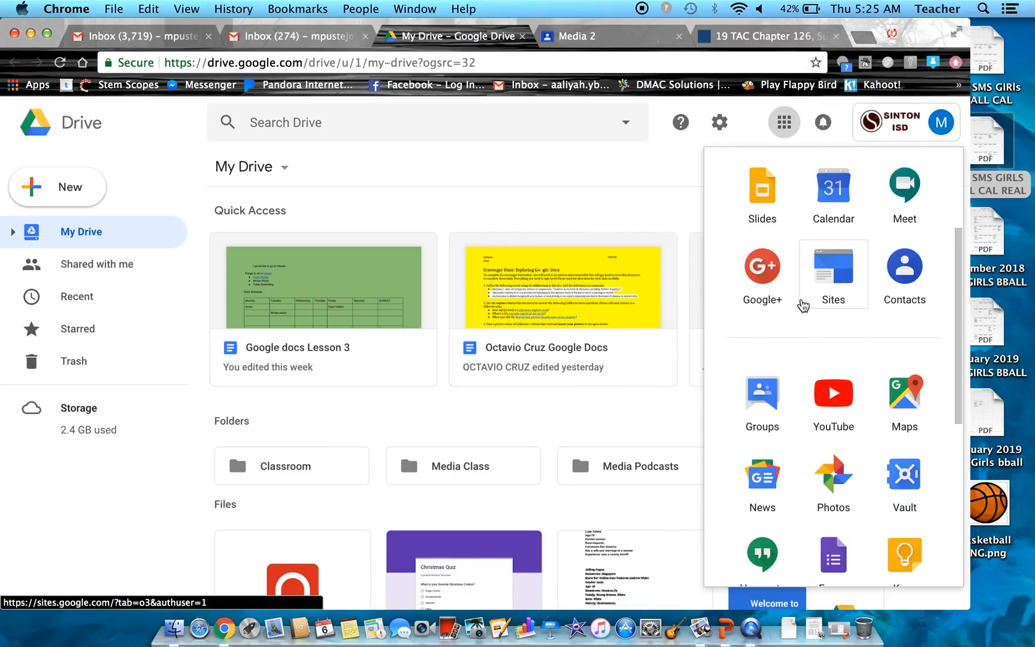
pyautogui.scroll(-3, 802, 318)
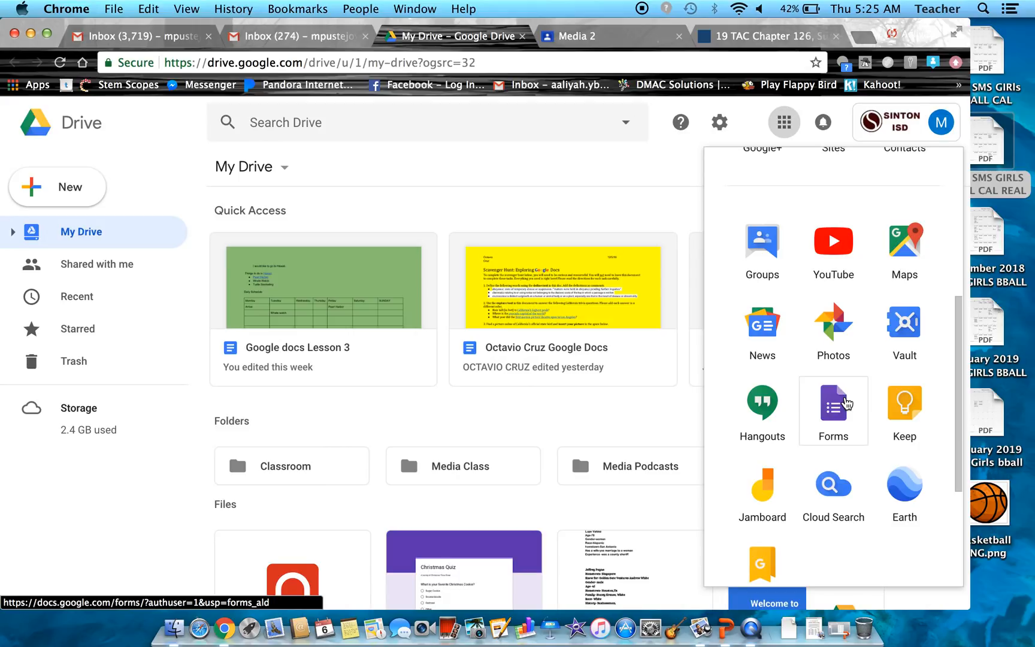
pyautogui.click(831, 412)
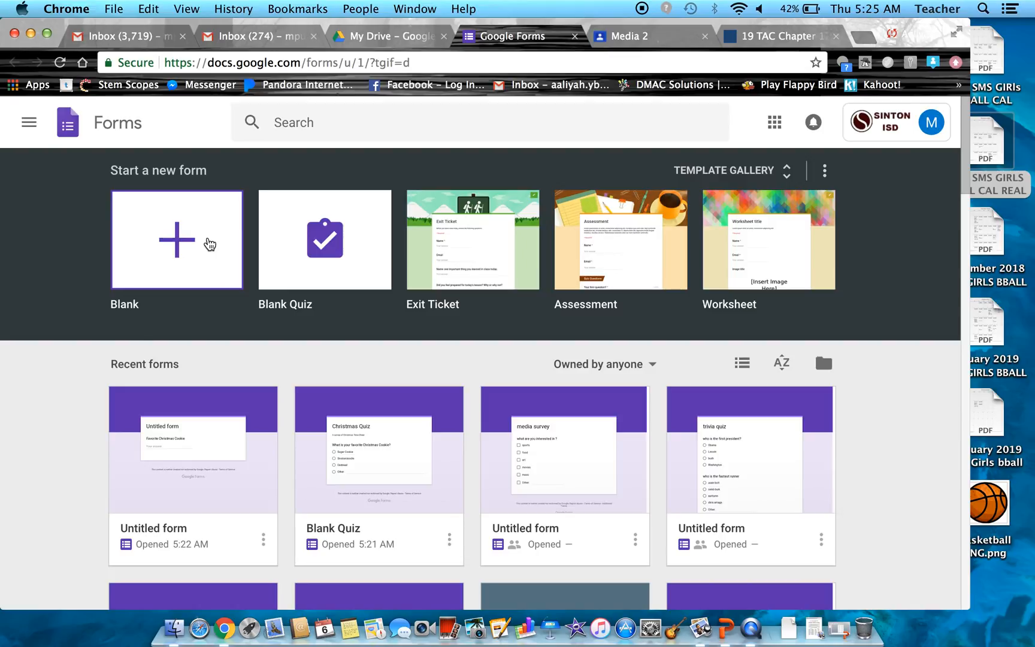
pyautogui.click(182, 251)
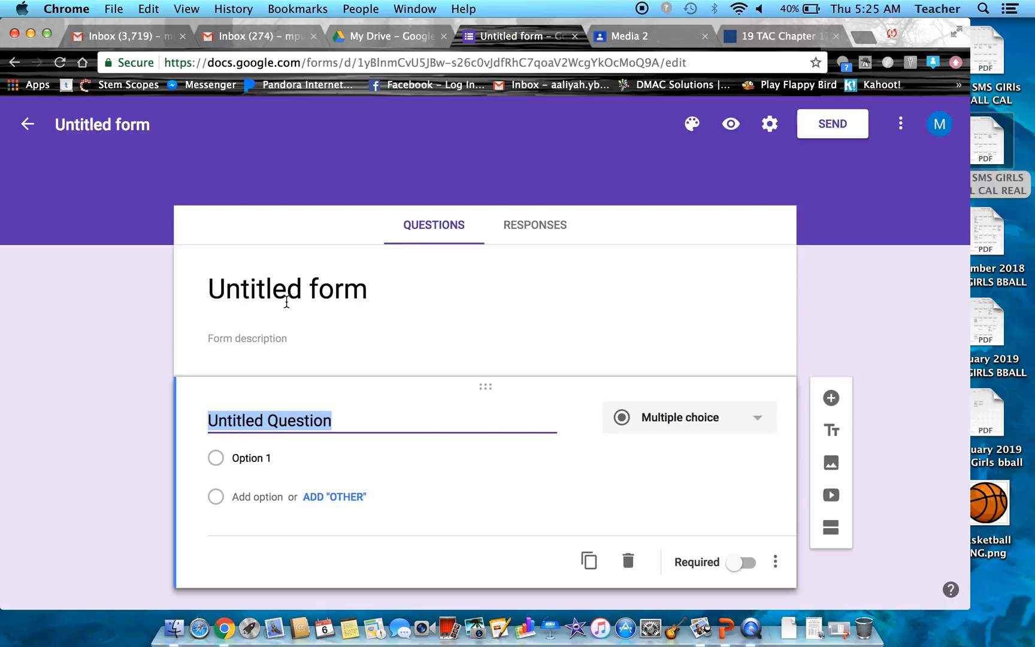
# Title the form "Christmas Survey".
pyautogui.click(295, 298)
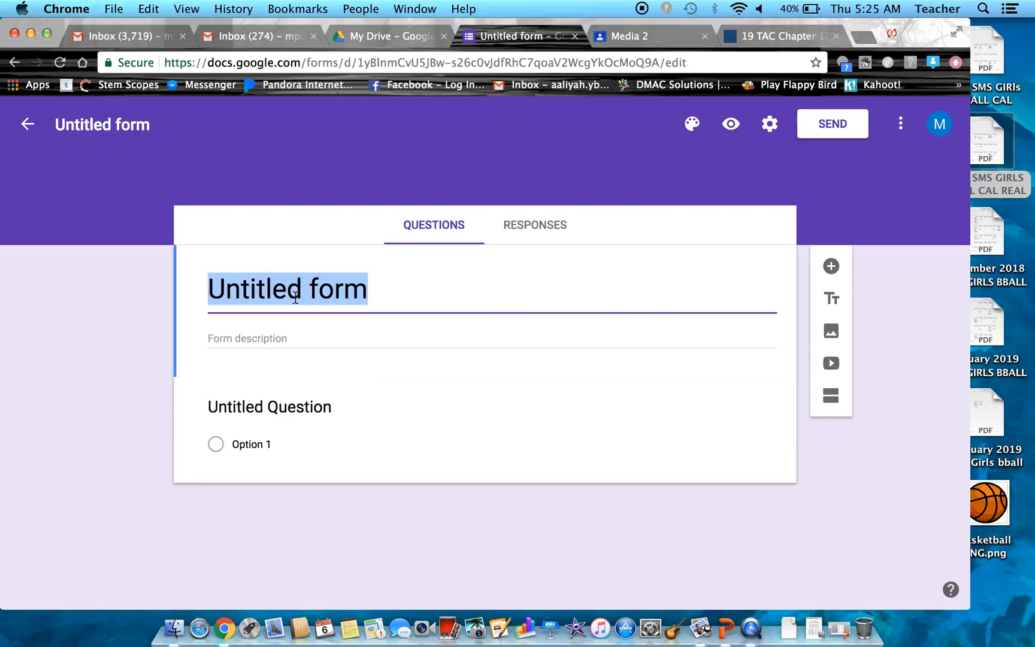
pyautogui.write('Christmas Q')
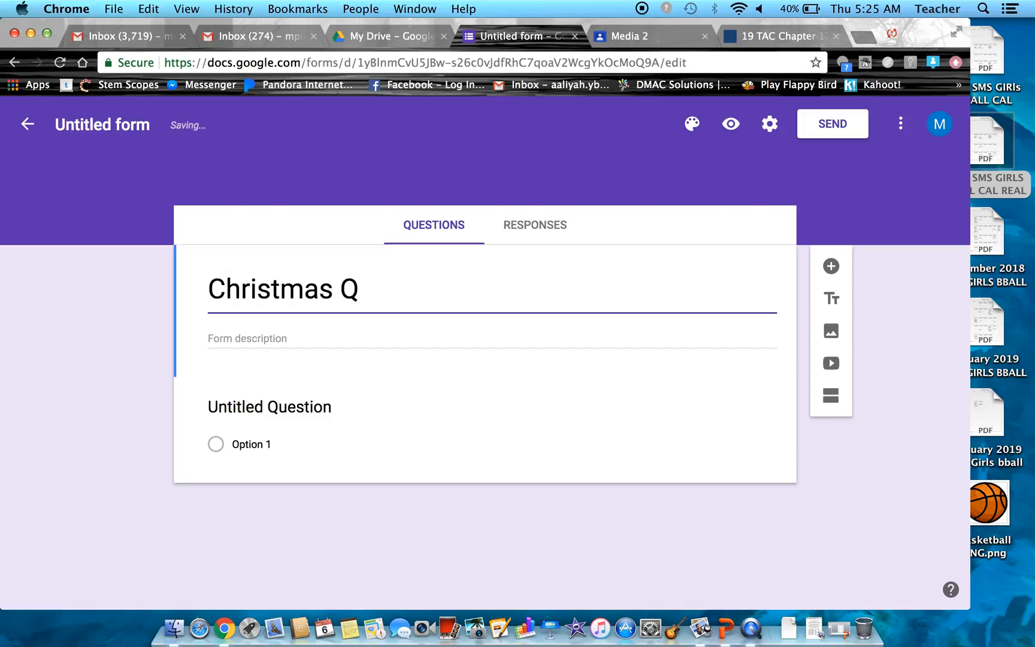
pyautogui.press('BackSpace')
pyautogui.write('Survey')
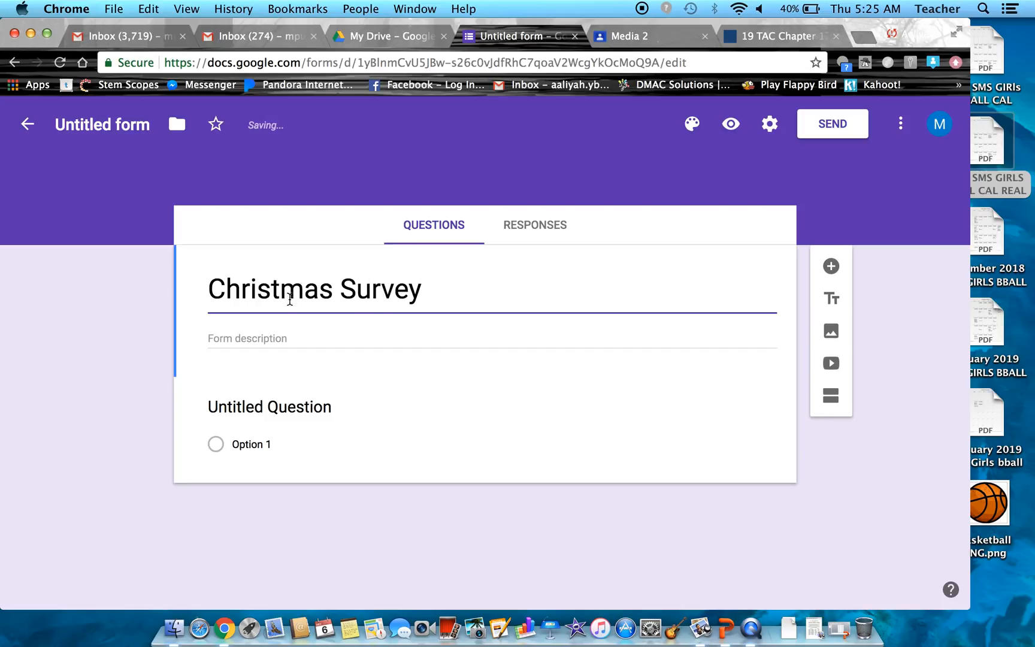
# Enter the form description "A few questions to determine everyone's favorite Christmas things!".
pyautogui.click(292, 340)
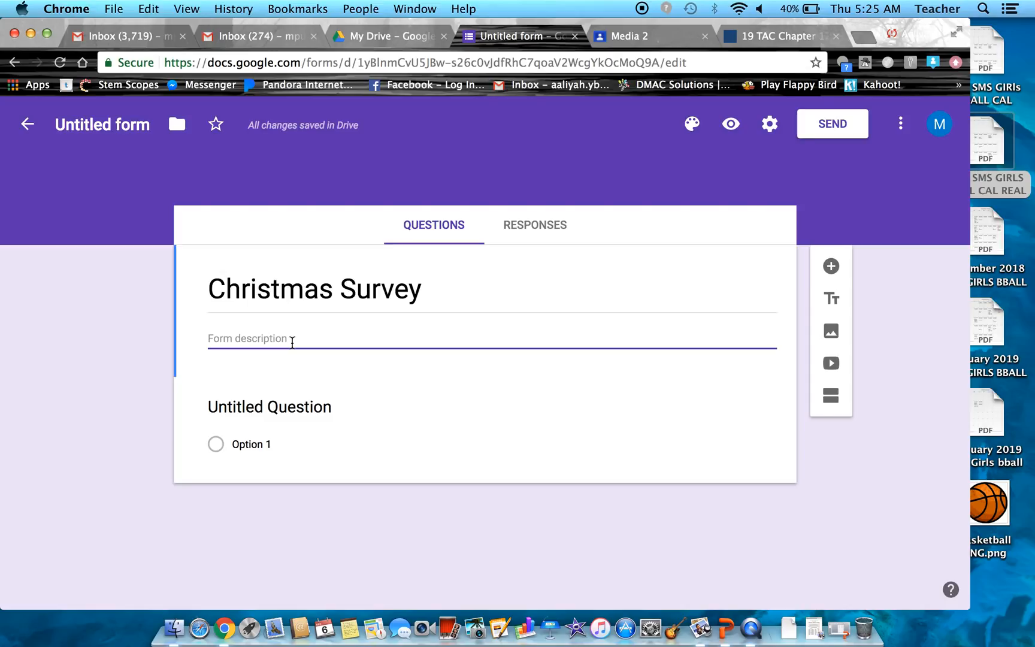
pyautogui.write("A few questions to determine everyon'es")
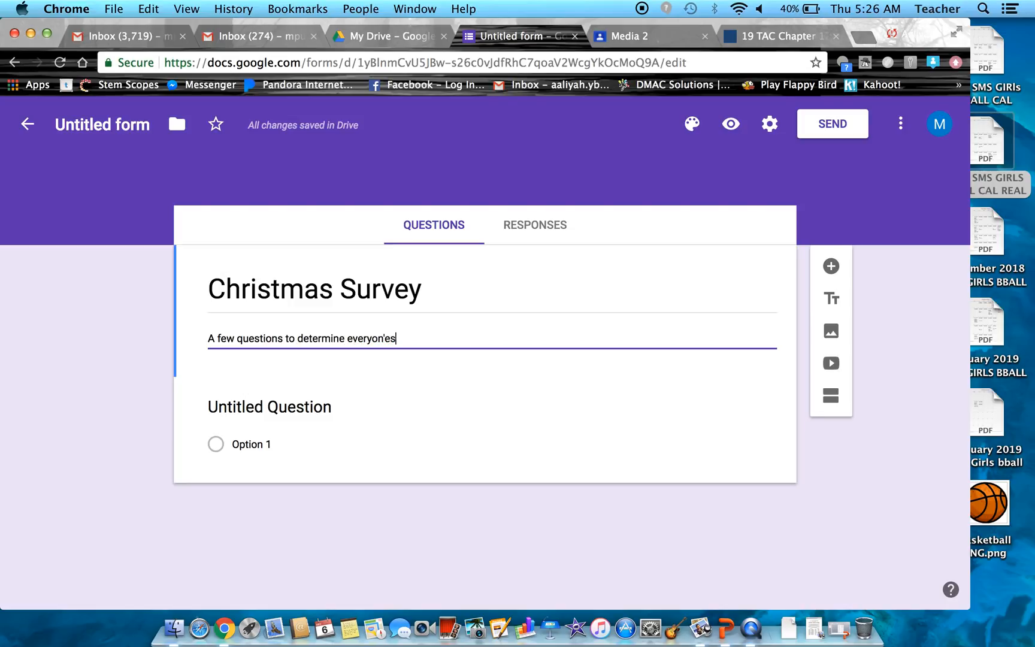
pyautogui.write(' favorite Christam')
pyautogui.press('BackSpace')
pyautogui.press('BackSpace')
pyautogui.write('ma')
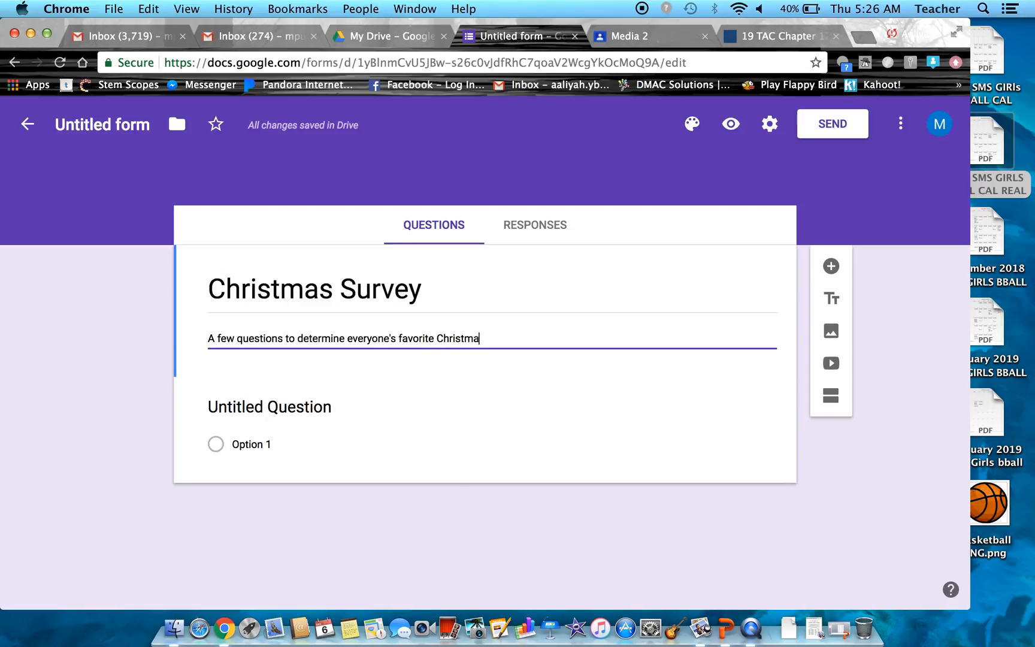
pyautogui.write('s things!')
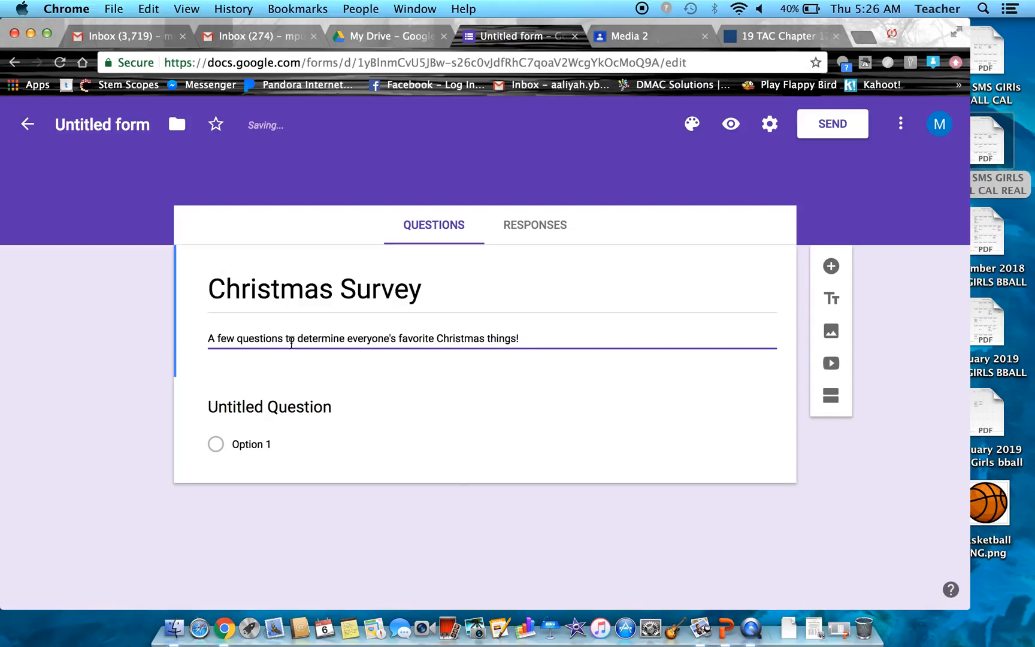
# Replace the untitled question's text with "What is your favorite Christmas Cookie?".
pyautogui.click(269, 399)
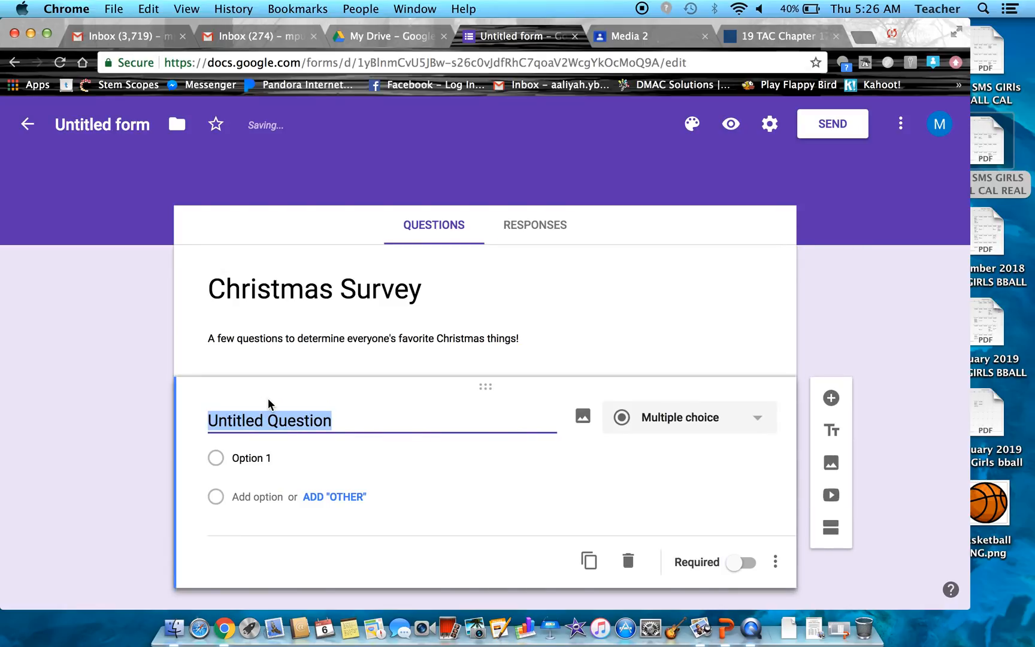
pyautogui.scroll(-1, 285, 425)
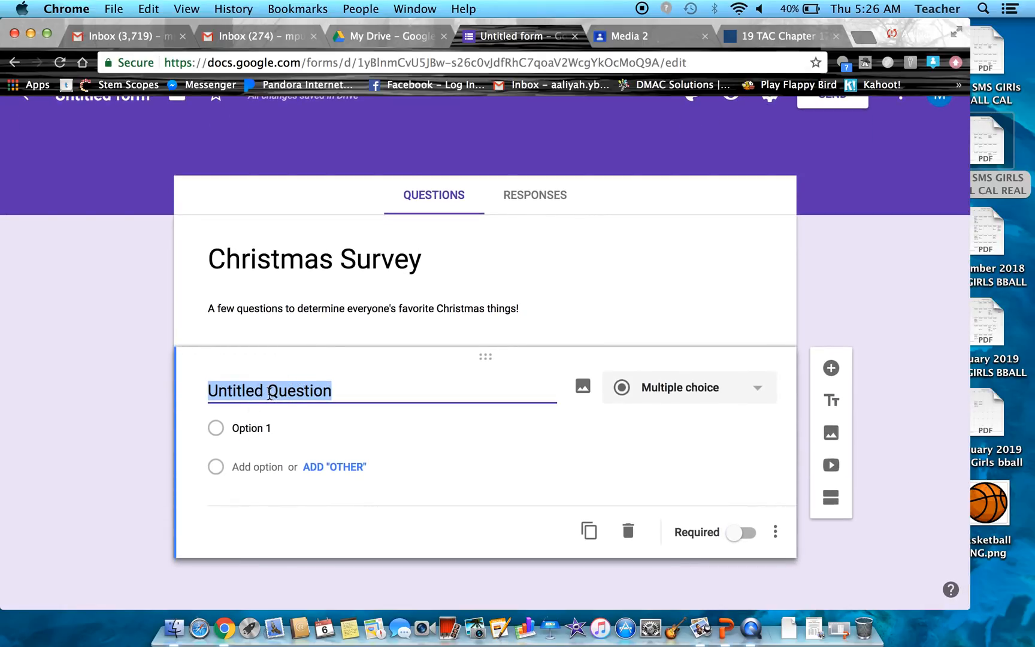
pyautogui.click(141, 384)
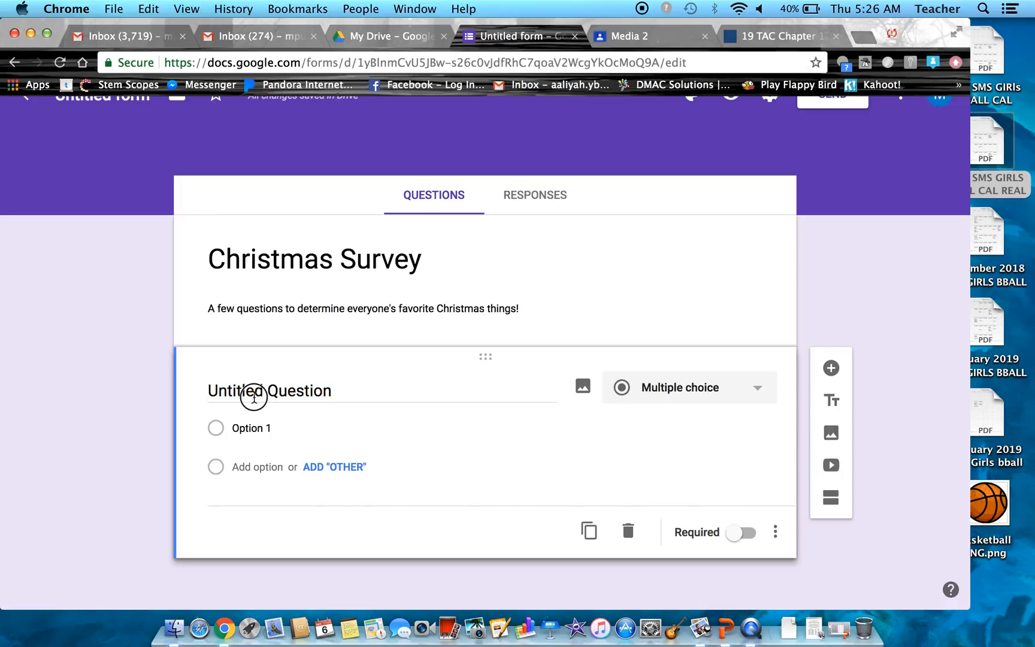
pyautogui.click(254, 396)
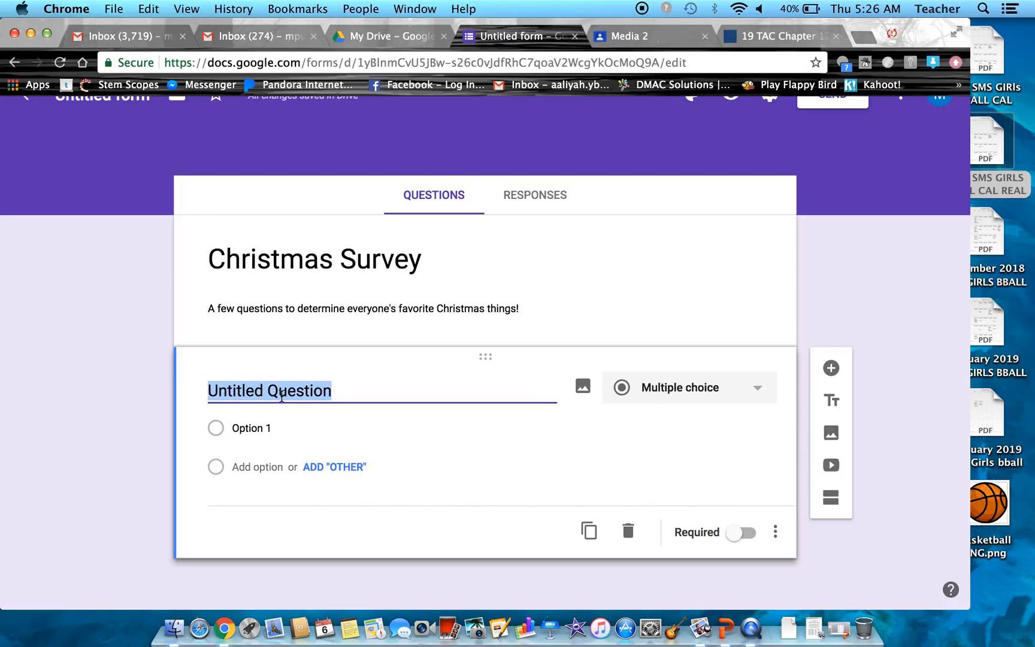
pyautogui.press('BackSpace')
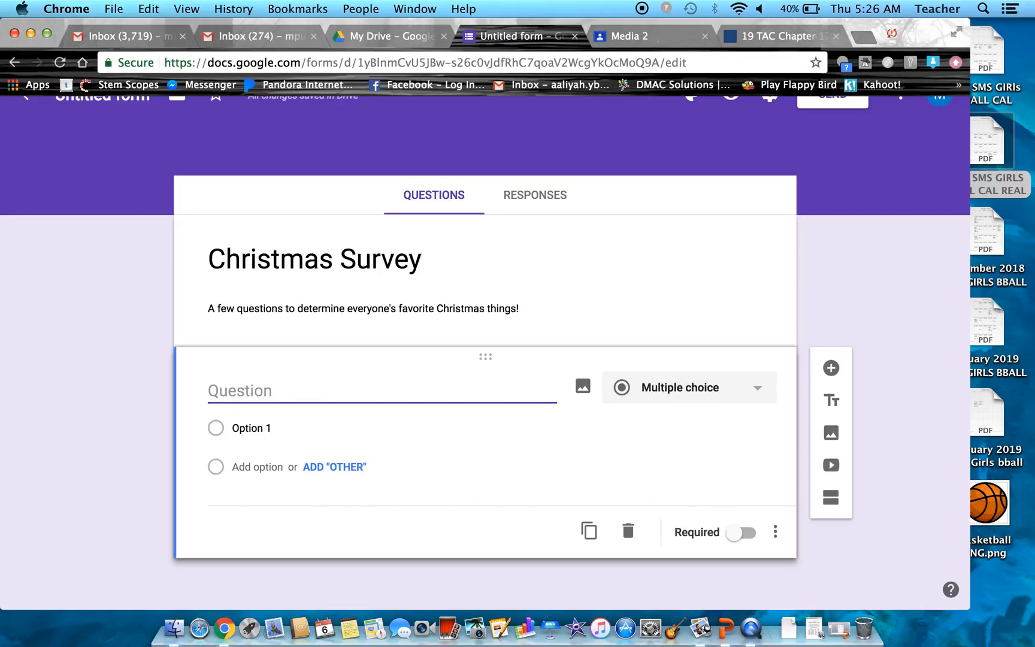
pyautogui.write('What is your favorite Christmas Cookie?')
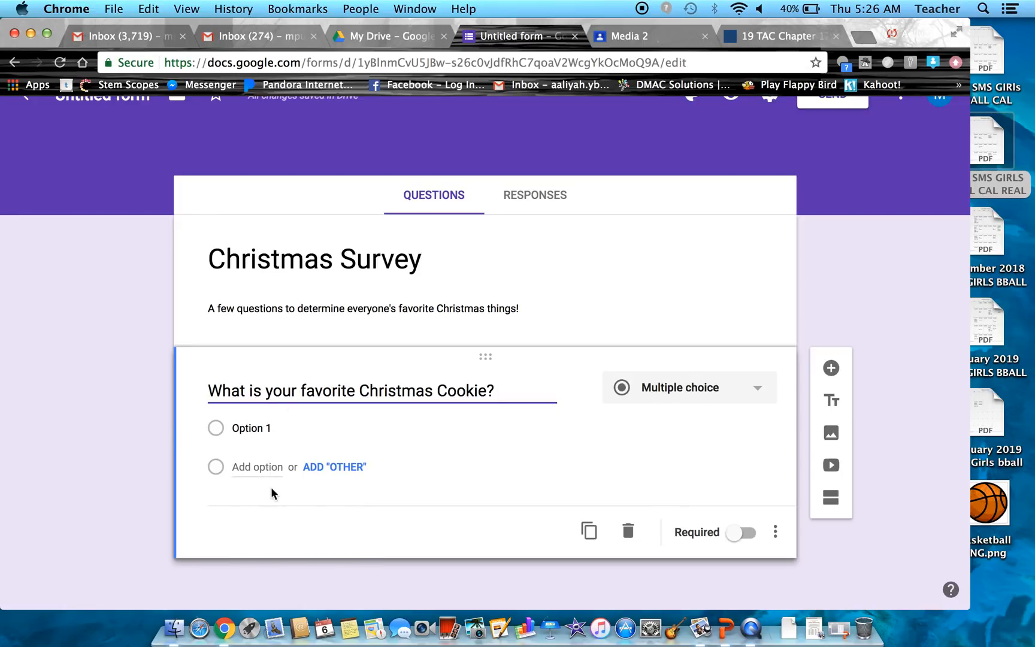
# Review the available question types and choose Multiple choice for the Christmas cookie question.
pyautogui.scroll(1, 270, 473)
pyautogui.scroll(-1, 267, 470)
pyautogui.click(715, 388)
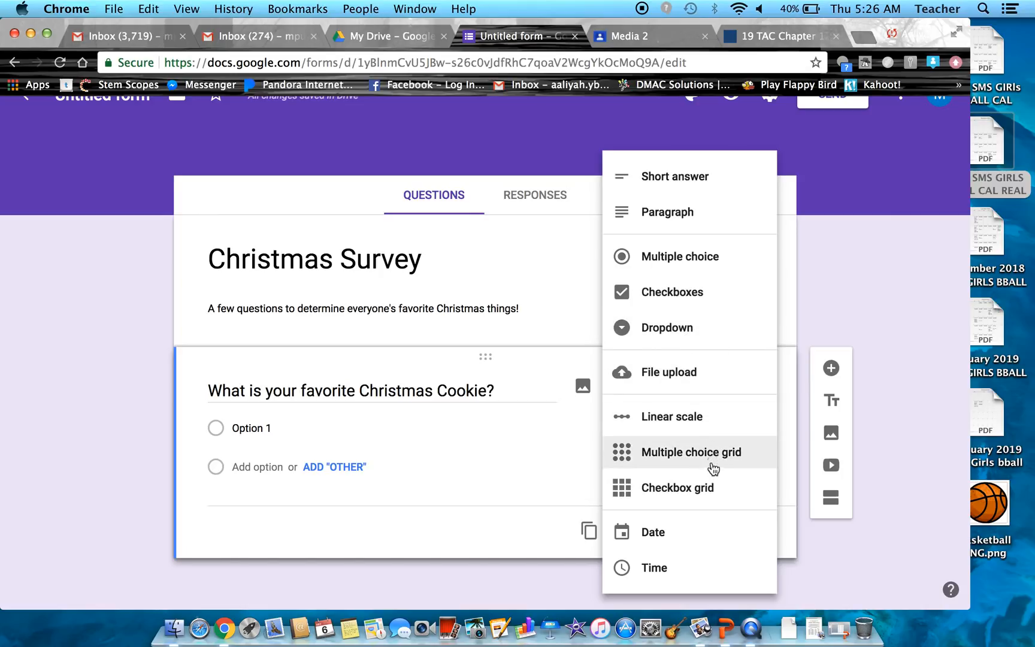
pyautogui.click(691, 259)
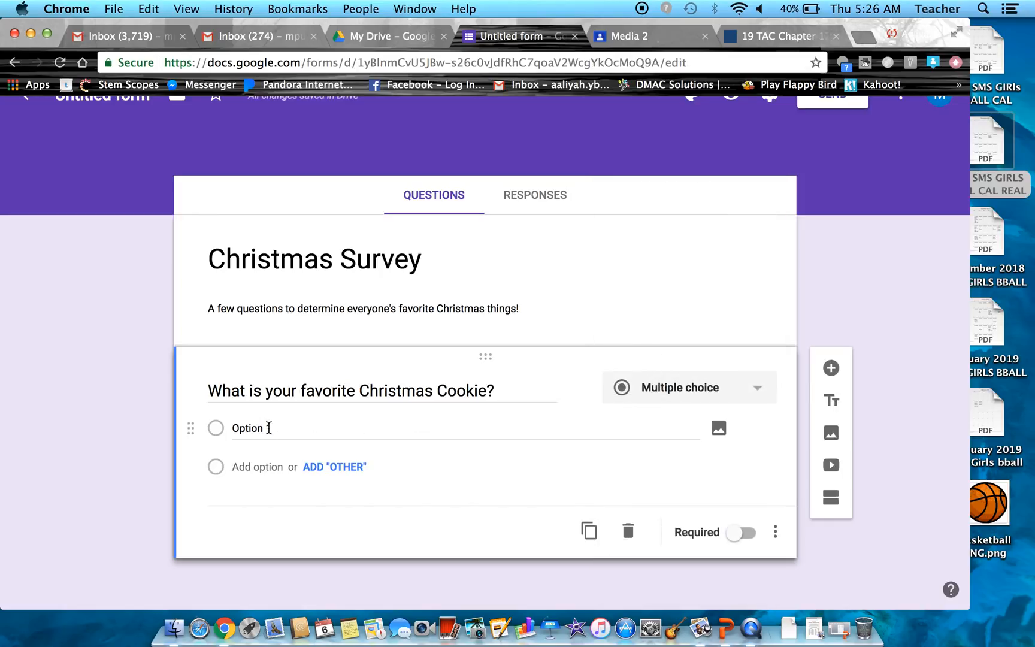
# Give the cookie question the answer options "Sugar Cookie", "Oatmeal Cookie" and "Snickerdoodle".
pyautogui.click(269, 428)
pyautogui.write('Sugar Cookie')
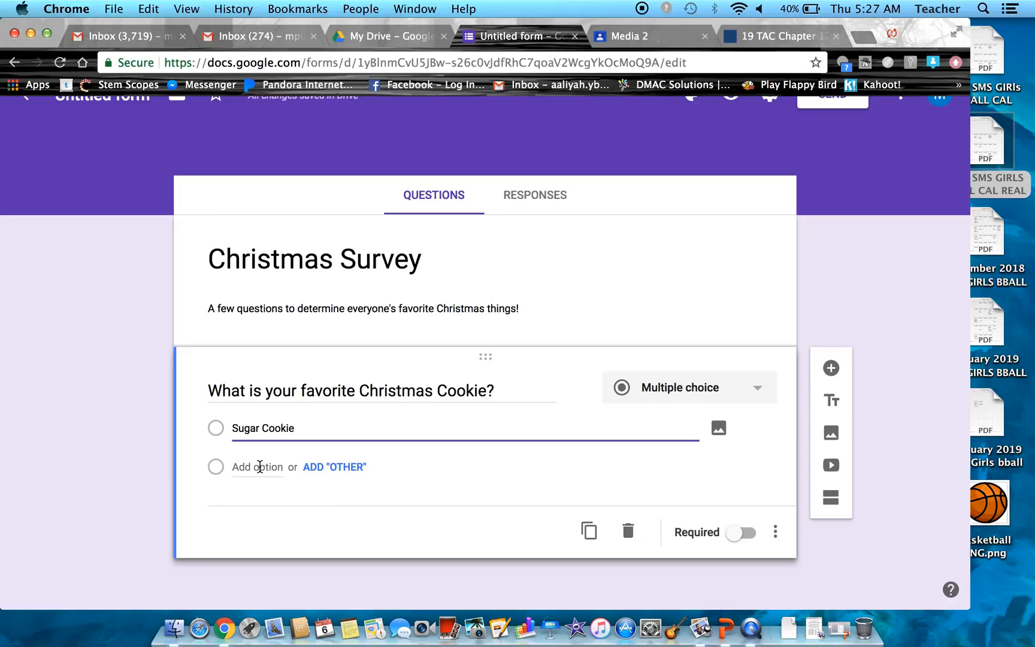
pyautogui.click(259, 467)
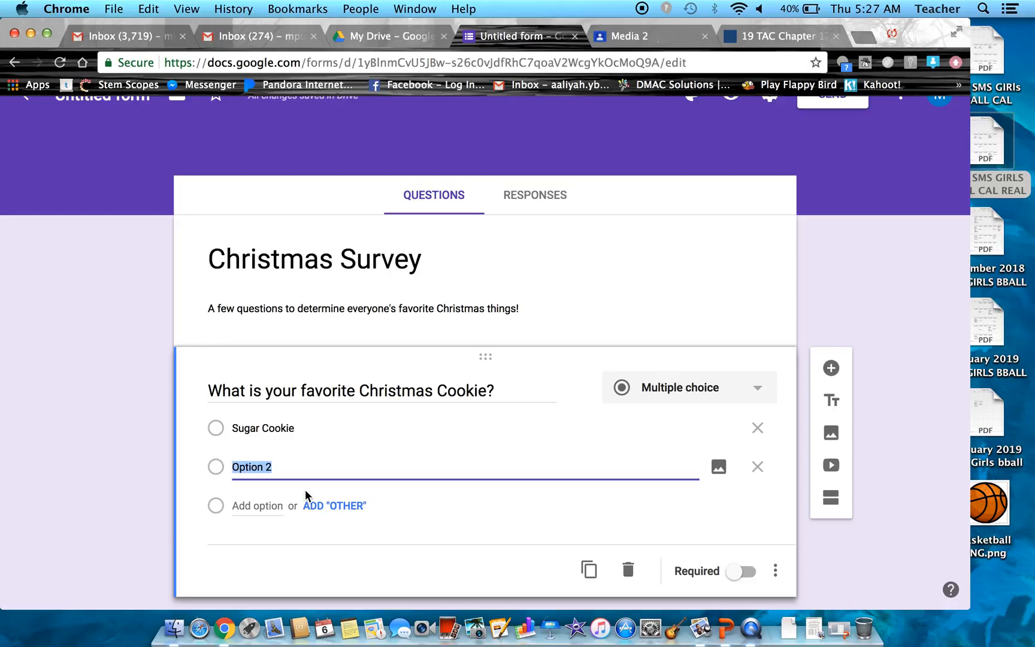
pyautogui.write('Oatmeal COOK')
pyautogui.press('BackSpace')
pyautogui.press('BackSpace')
pyautogui.press('BackSpace')
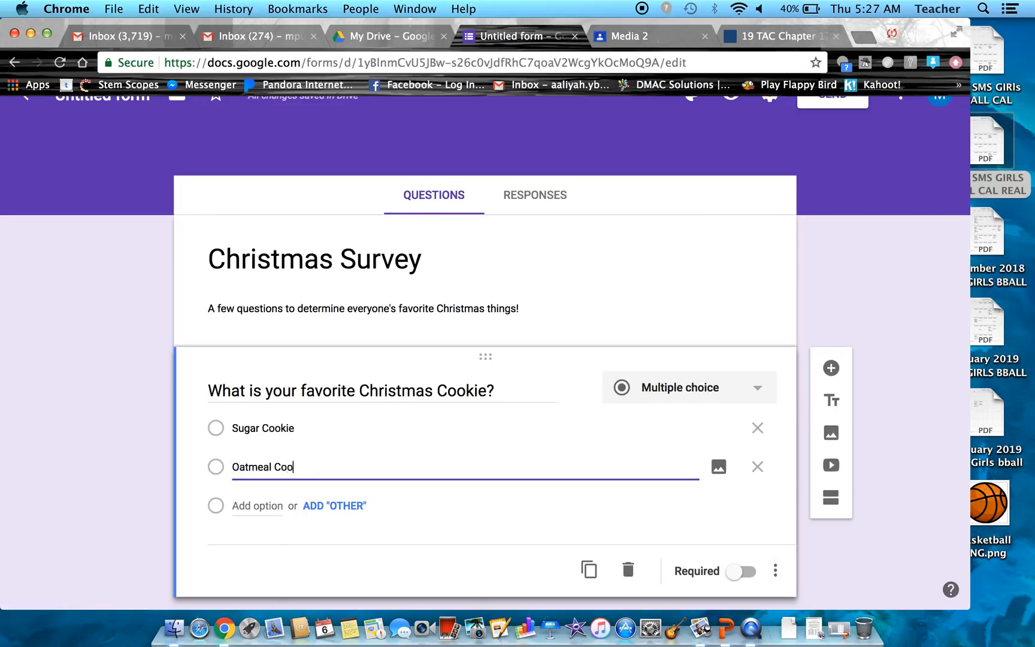
pyautogui.click(266, 505)
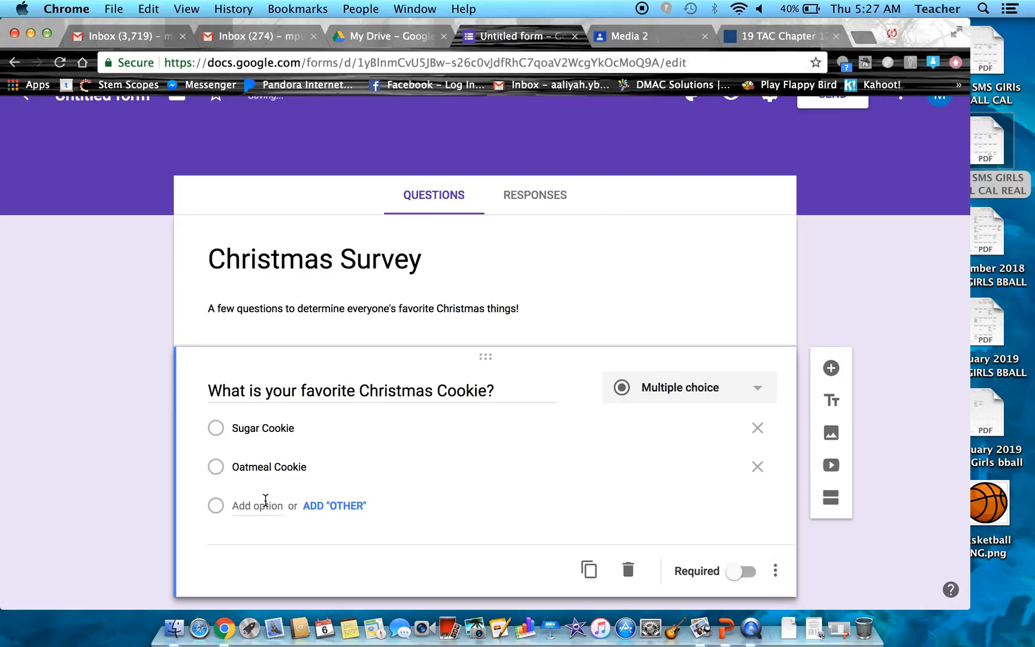
pyautogui.click(266, 505)
pyautogui.write('SNic')
pyautogui.write('nickerdoodle')
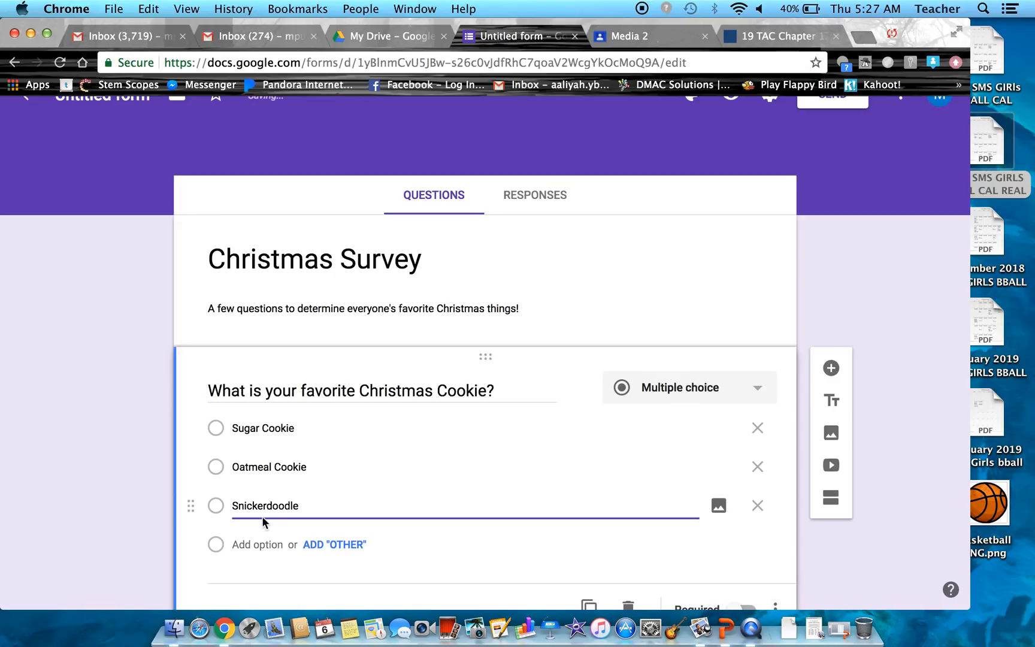
# Add an "Other" answer choice below Snickerdoodle, remove it, and add it again.
pyautogui.scroll(-3, 137, 490)
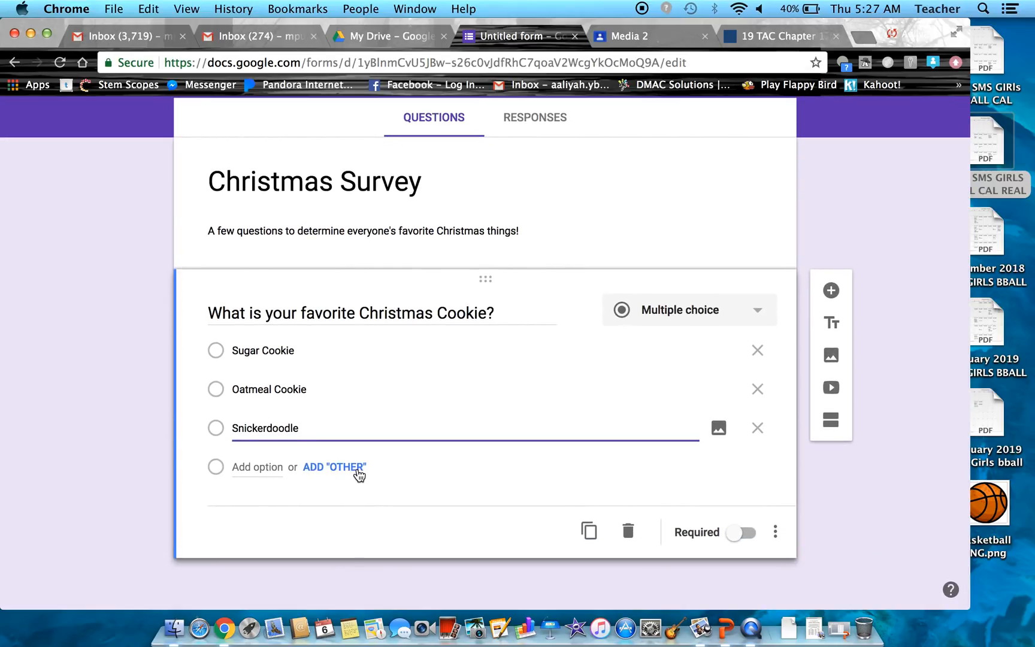
pyautogui.click(342, 468)
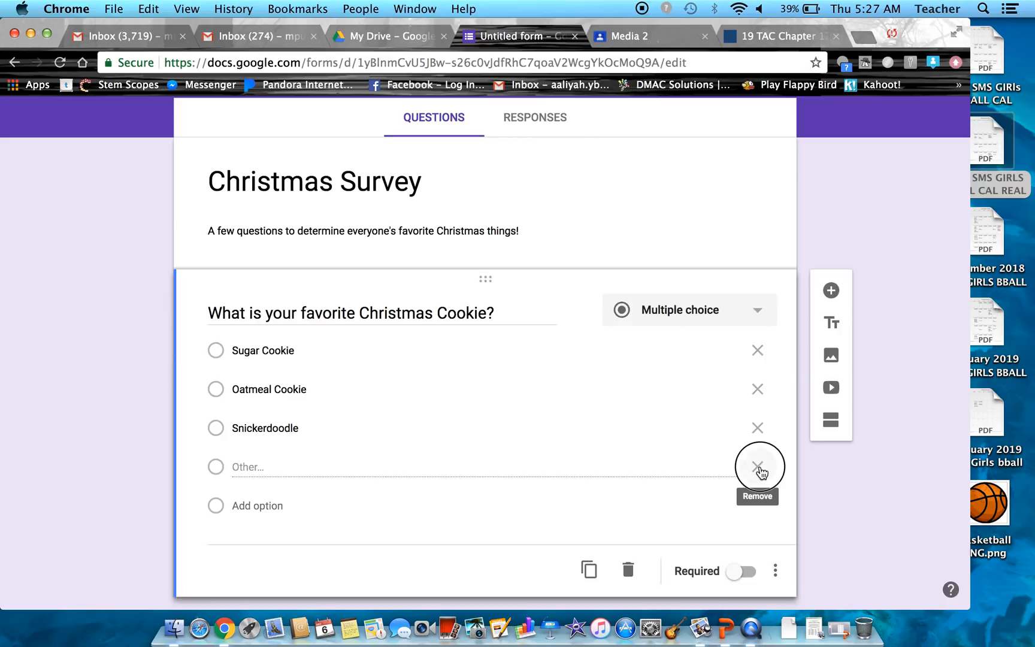
pyautogui.click(759, 469)
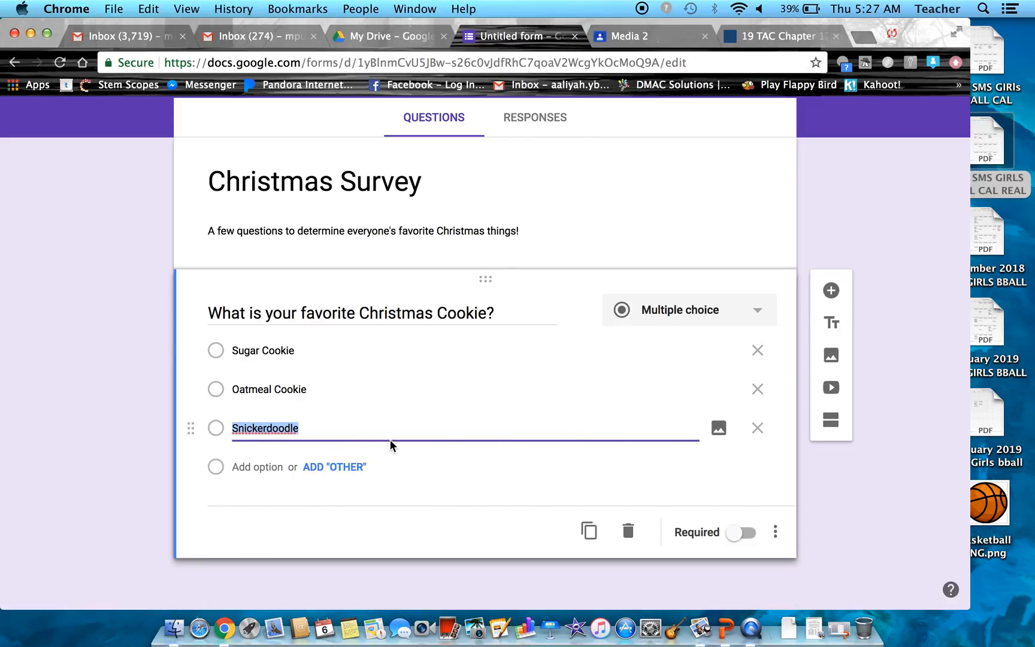
pyautogui.click(324, 472)
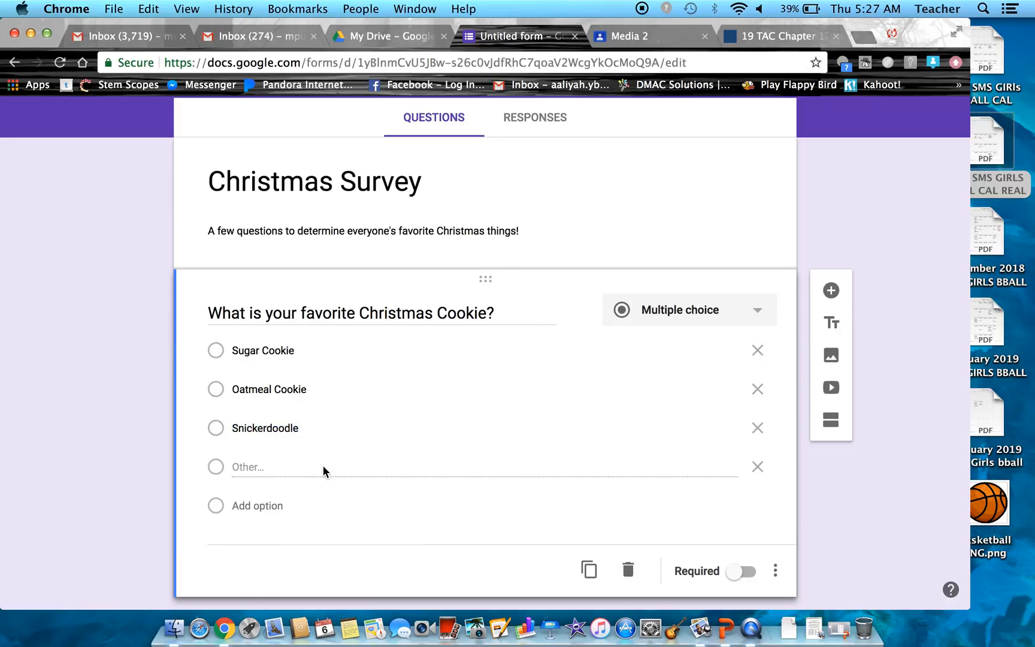
# Make the cookie question required and check its additional display options without choosing any.
pyautogui.scroll(-1, 513, 528)
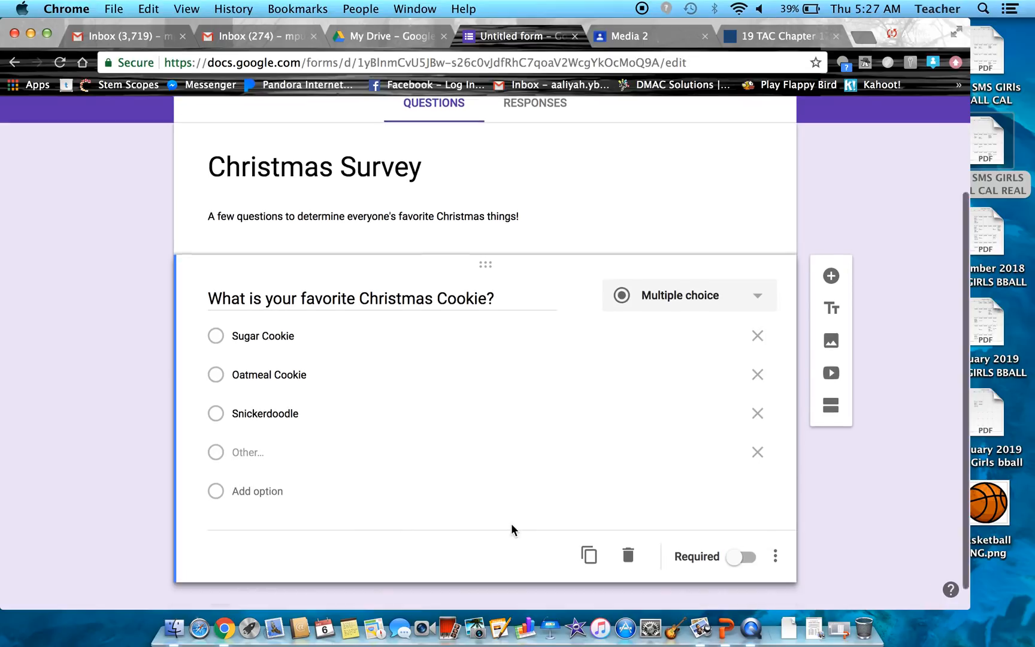
pyautogui.click(747, 538)
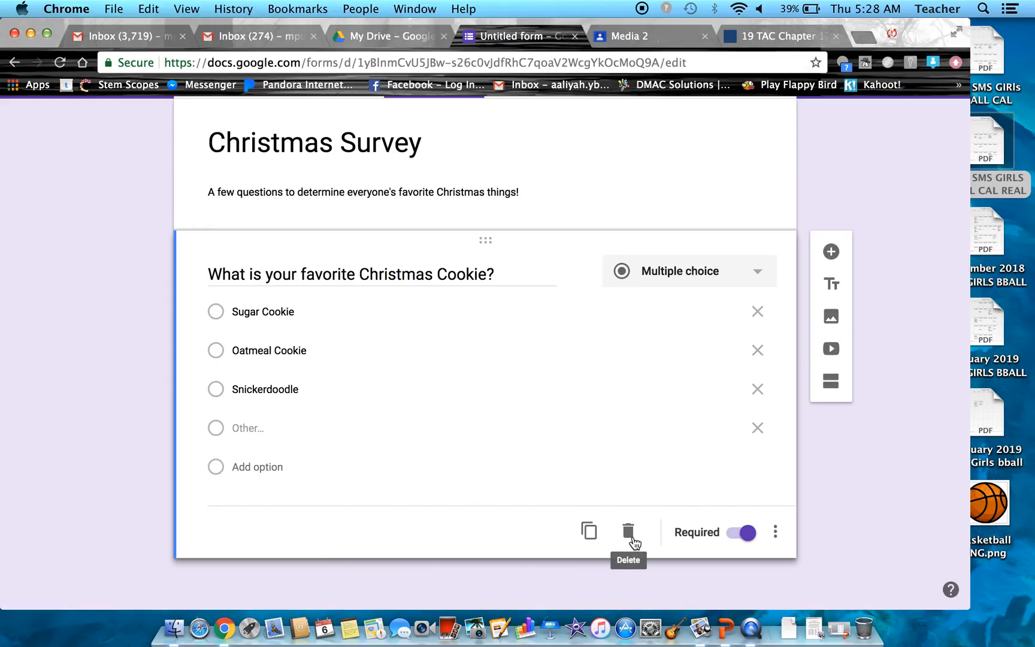
pyautogui.click(775, 532)
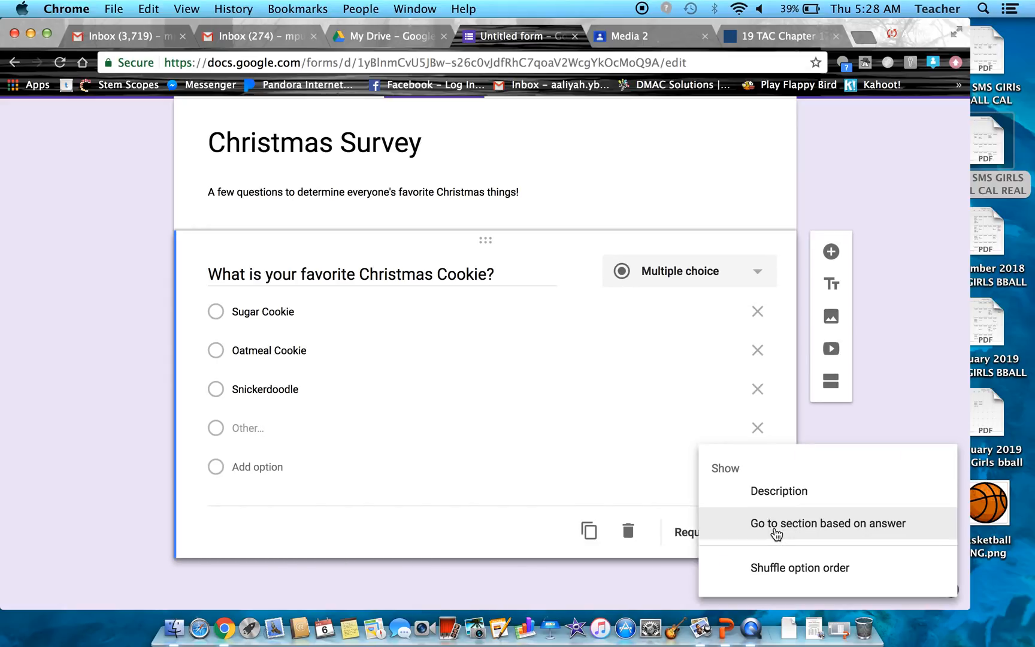
pyautogui.click(858, 439)
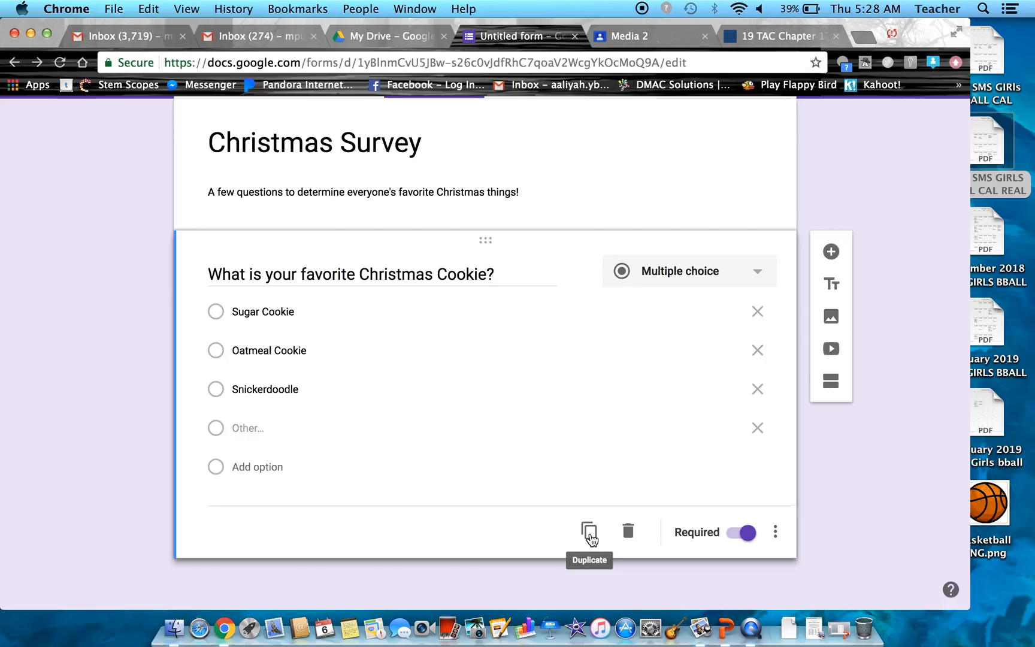
# Duplicate the favorite cookie question and reword the copy as "What is your Least favorite Christmas Cookie?".
pyautogui.click(589, 531)
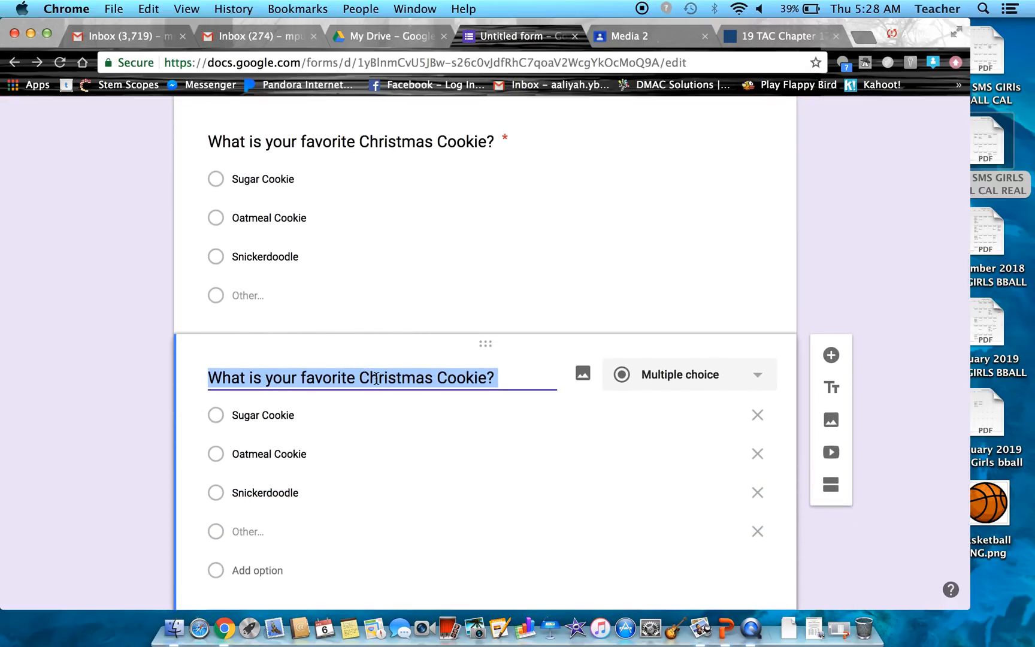
pyautogui.click(376, 378)
pyautogui.click(300, 377)
pyautogui.write('Least')
pyautogui.click(148, 427)
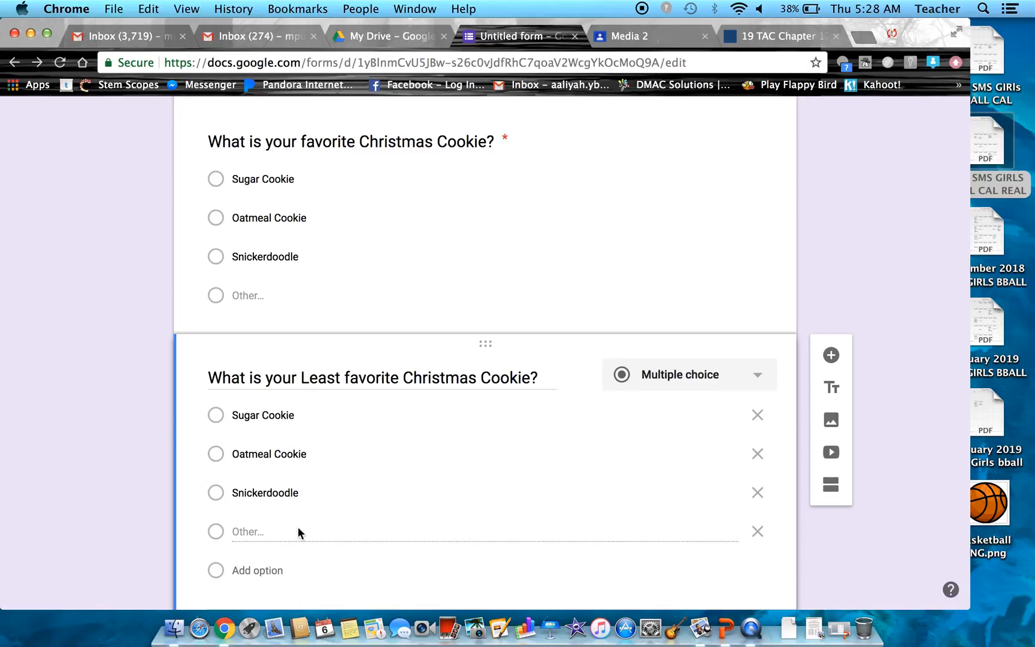
# Add the multiple-choice question "Do you like Christmas Music?" with all the suggested answers: Yes, No and Maybe.
pyautogui.scroll(-2, 151, 450)
pyautogui.scroll(5, 150, 450)
pyautogui.scroll(-3, 151, 450)
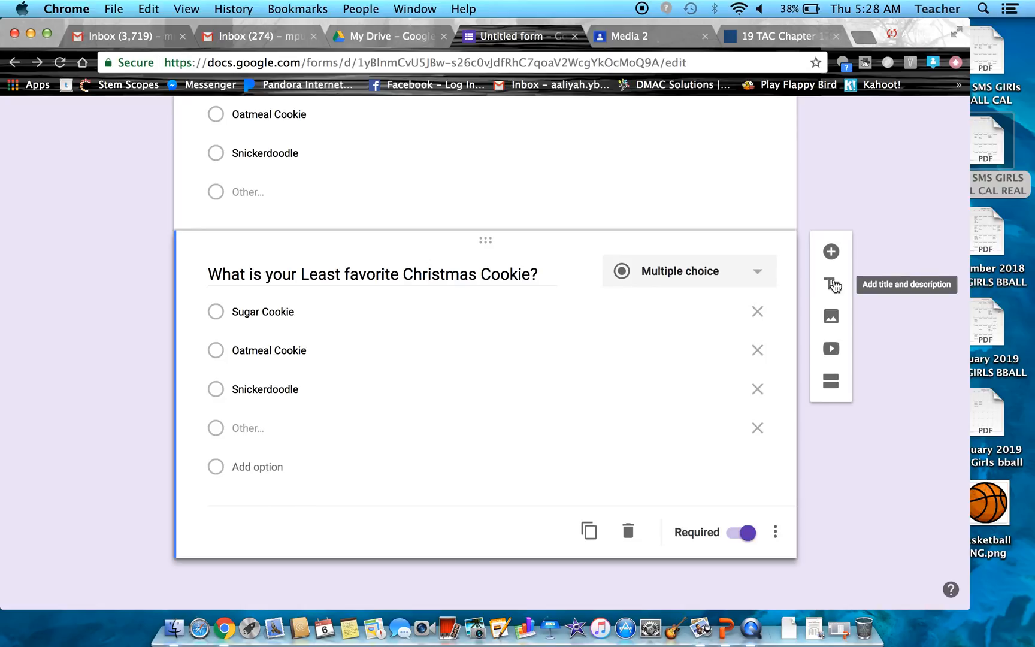
pyautogui.click(833, 254)
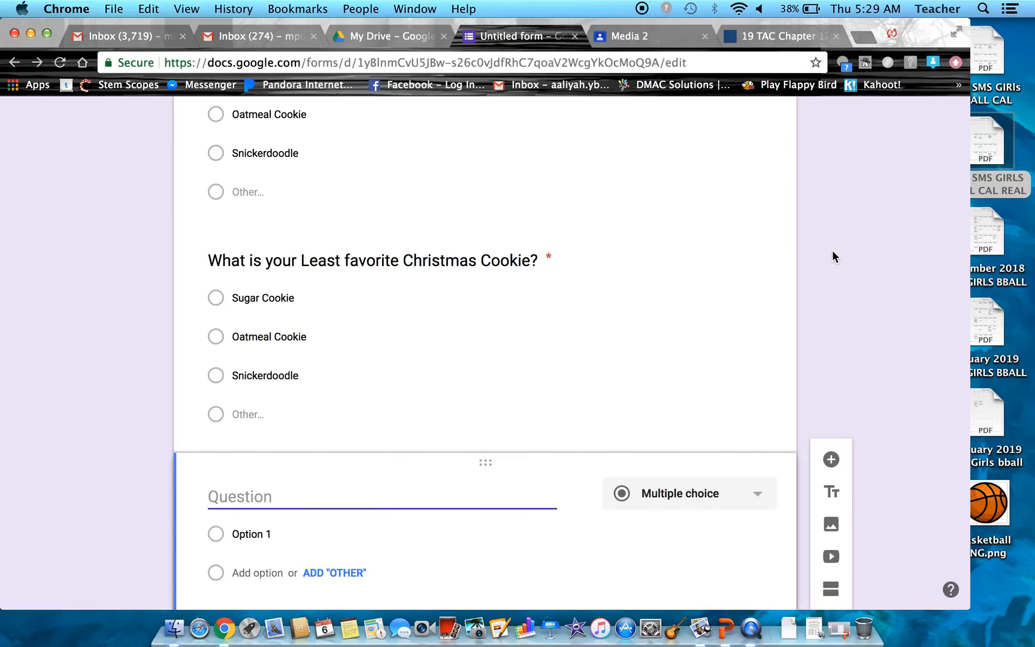
pyautogui.write('What')
pyautogui.press('BackSpace')
pyautogui.press('BackSpace')
pyautogui.press('BackSpace')
pyautogui.press('BackSpace')
pyautogui.write('Do you like Christmas Music?')
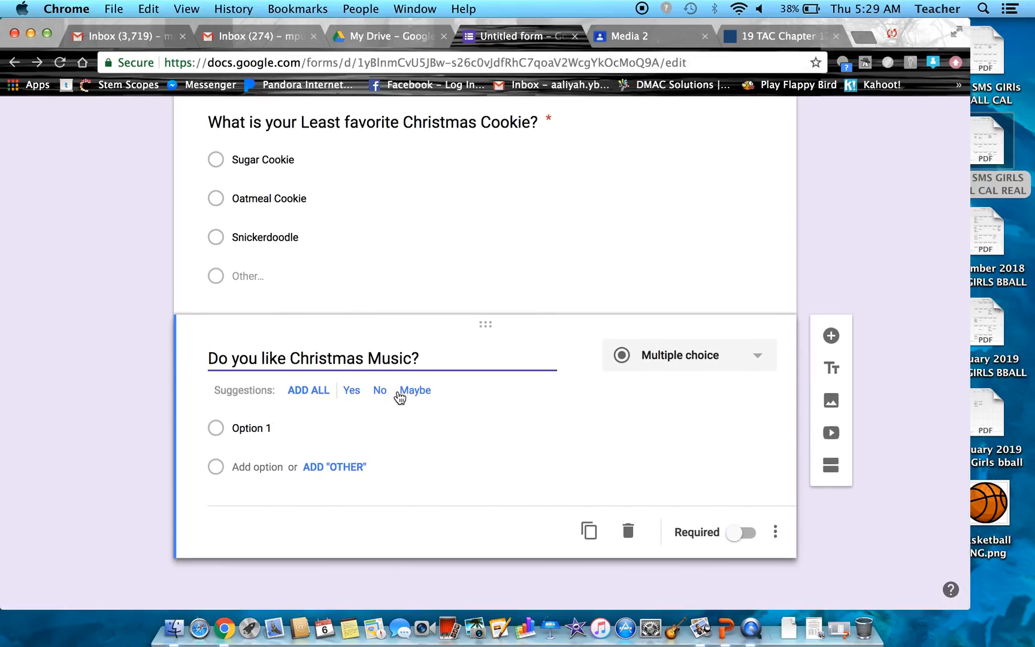
pyautogui.click(352, 393)
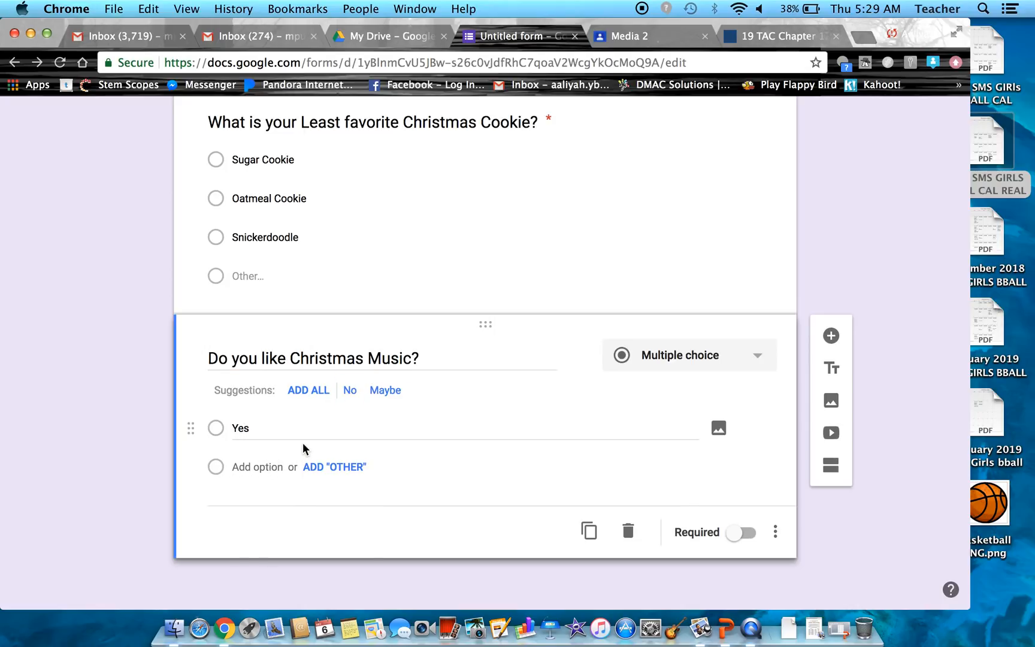
pyautogui.click(319, 395)
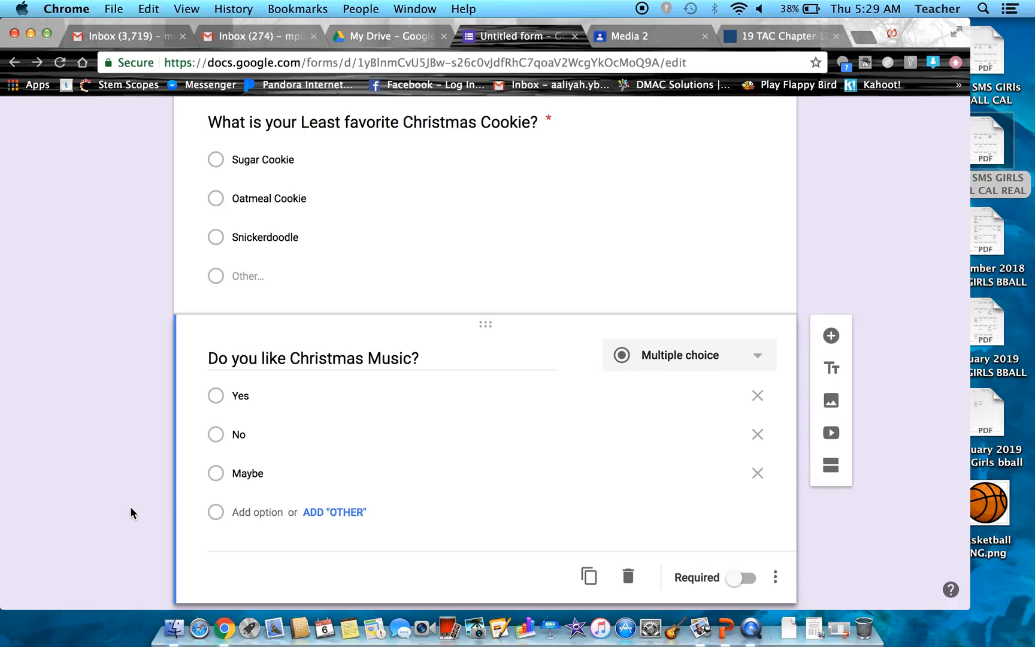
# Add another multiple-choice question below the music question, reading "Which Christmas lights do you prefer?".
pyautogui.scroll(-2, 130, 506)
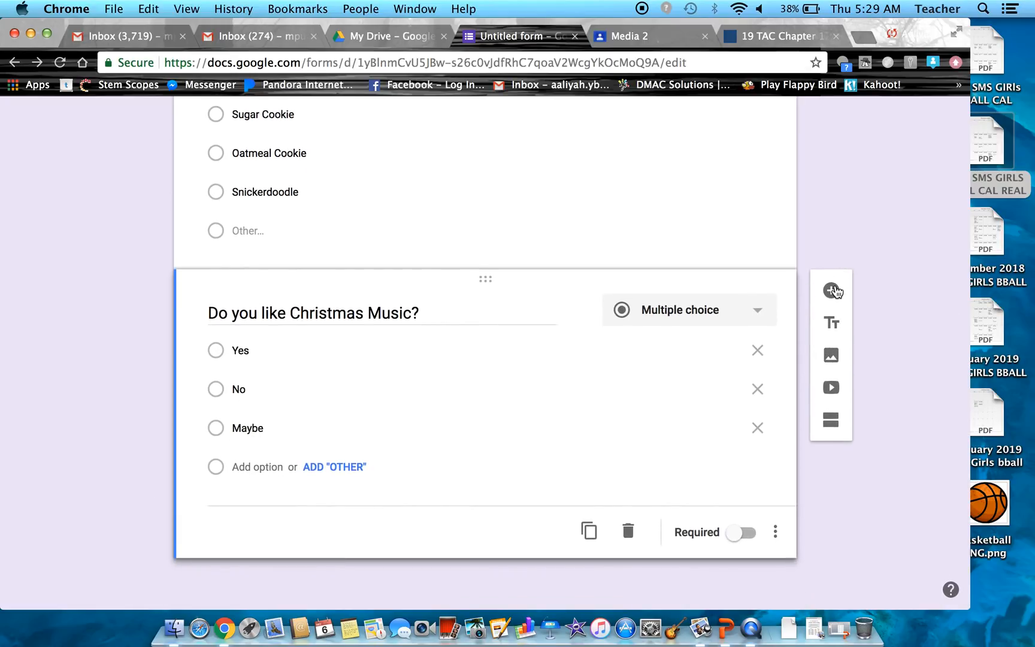
pyautogui.click(831, 291)
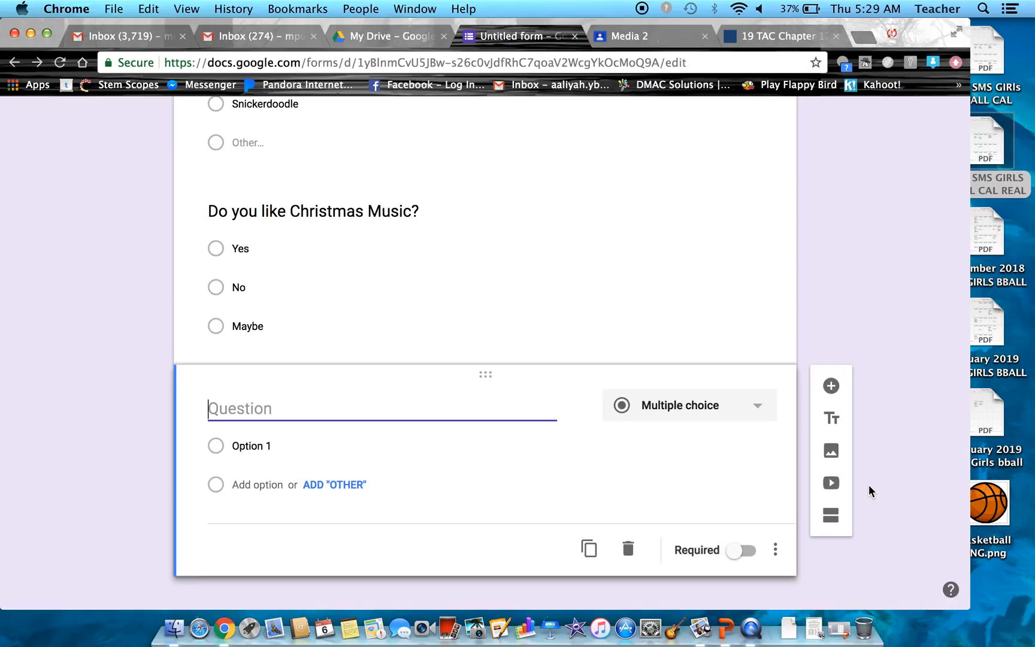
pyautogui.write('Do')
pyautogui.press('BackSpace')
pyautogui.write('Which Christmas lights do you prefer')
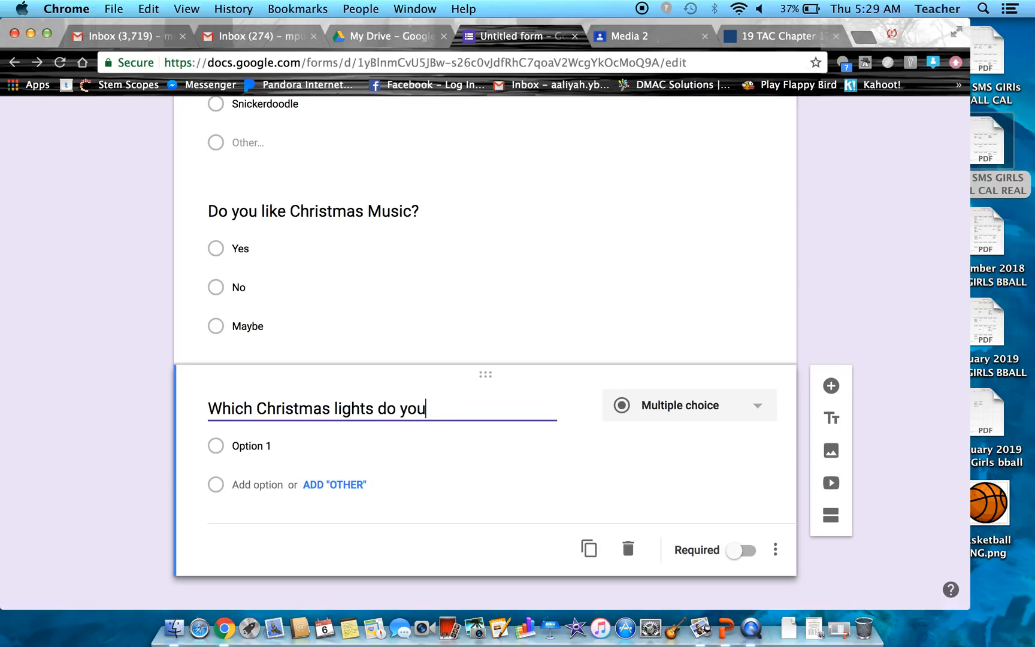
pyautogui.press('BackSpace')
pyautogui.press('BackSpace')
pyautogui.write('fer? W')
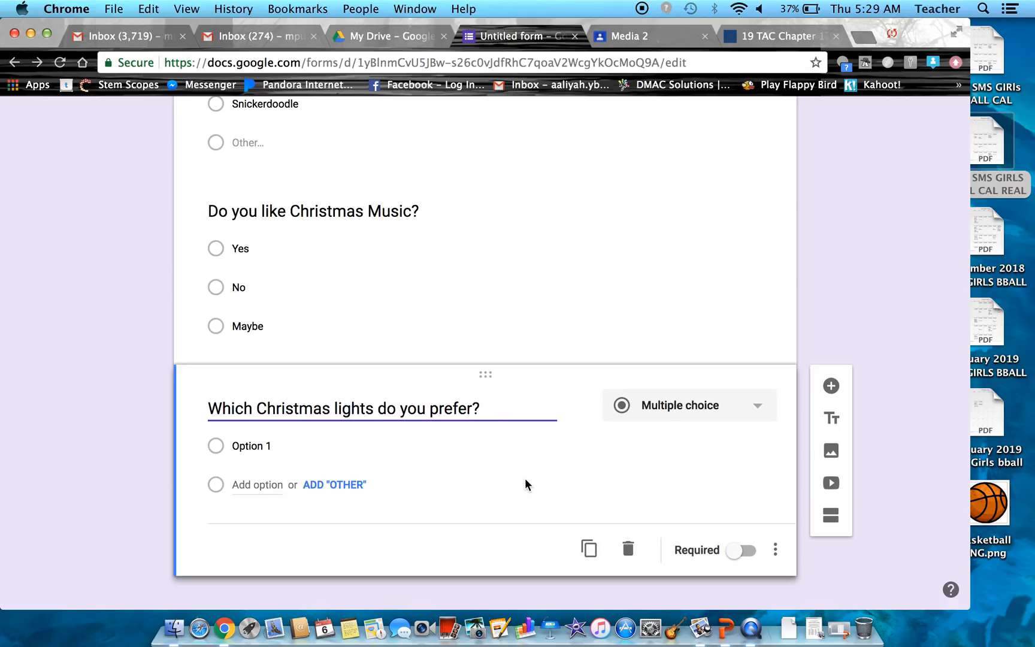
# Give the lights question the answer options "White/Gold/Yellow" and "Multi-Colored (Blue, Red, Green, Yellow)".
pyautogui.click(302, 447)
pyautogui.write('White/Gold/Yellow')
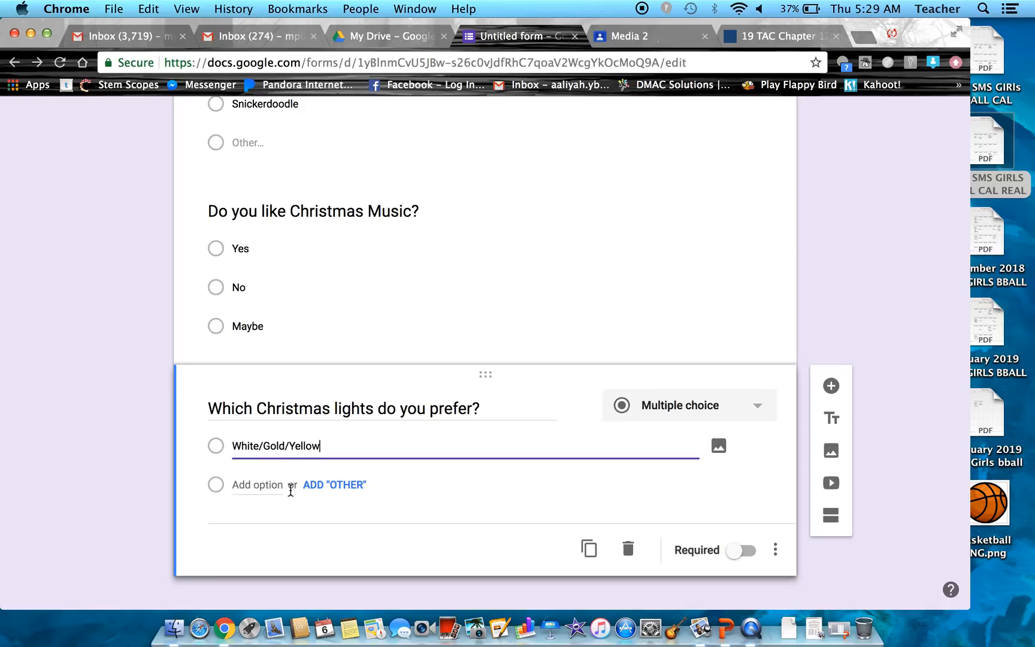
pyautogui.click(257, 484)
pyautogui.write('Mul')
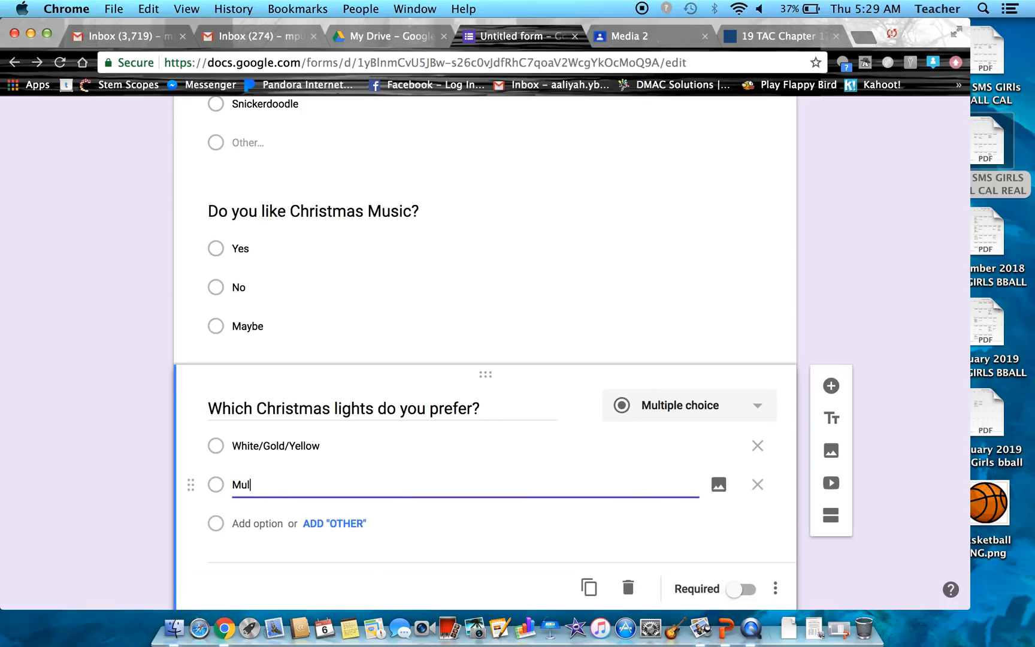
pyautogui.write('ti-Coloroed')
pyautogui.press('BackSpace')
pyautogui.press('BackSpace')
pyautogui.write('ed (Blue, Red, Green, Yellow')
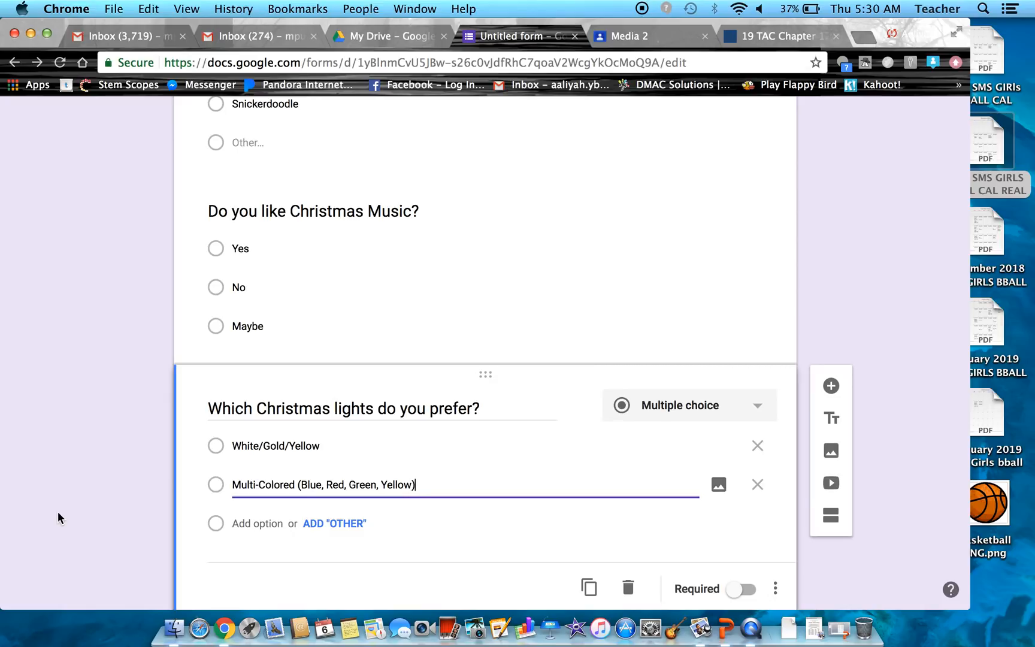
pyautogui.click(79, 508)
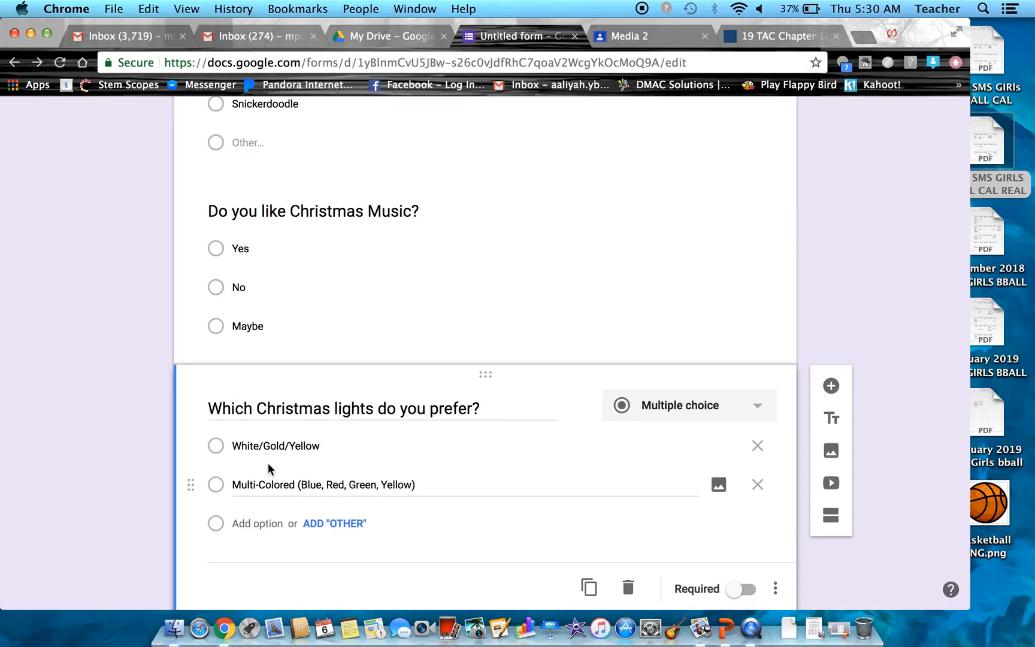
# Review the whole survey from its title to the Christmas lights question.
pyautogui.scroll(-1, 142, 433)
pyautogui.scroll(4, 140, 434)
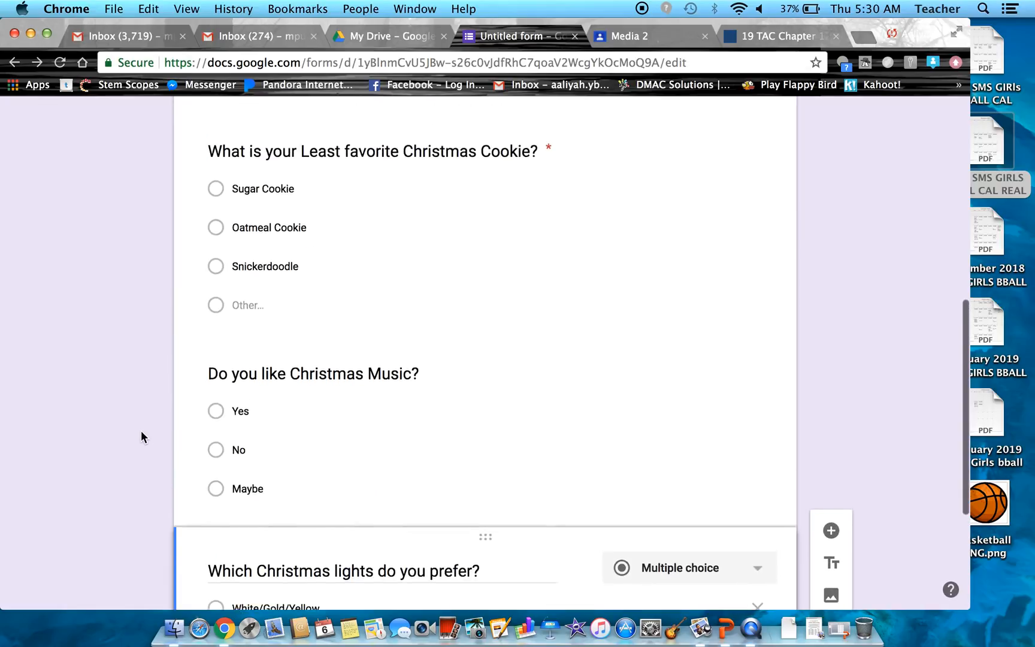
pyautogui.scroll(8, 141, 430)
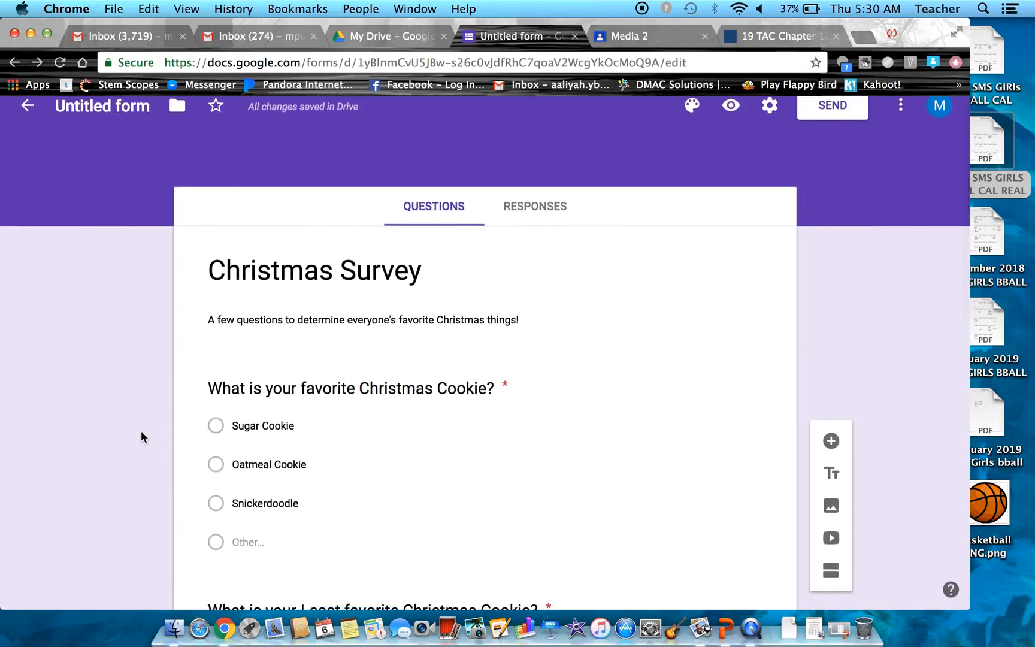
pyautogui.scroll(-5, 141, 430)
pyautogui.scroll(3, 141, 435)
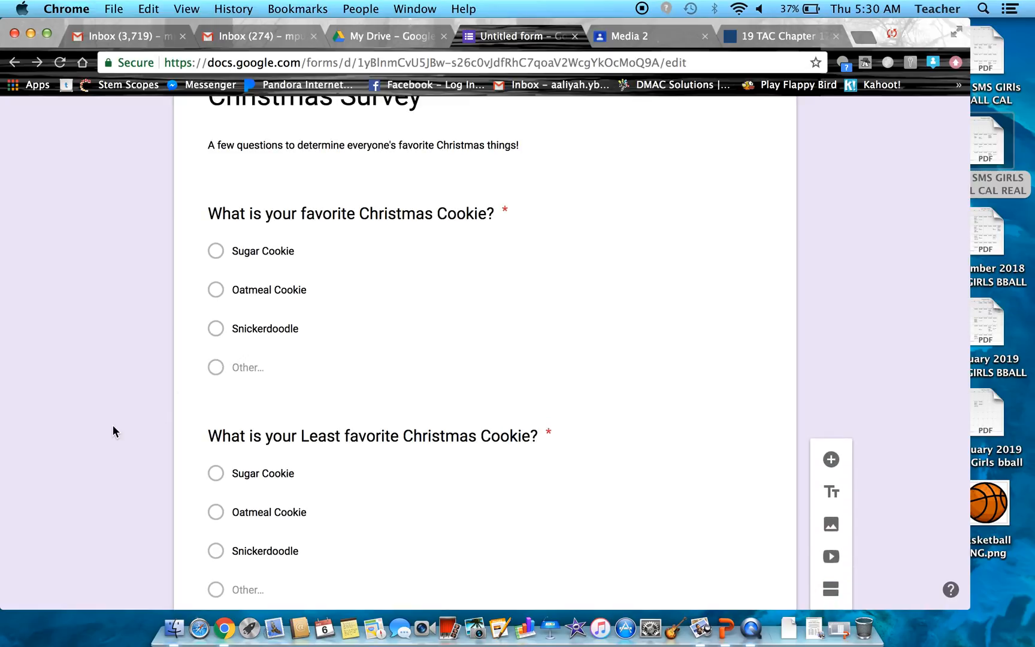
pyautogui.scroll(-2, 113, 429)
pyautogui.scroll(-3, 170, 458)
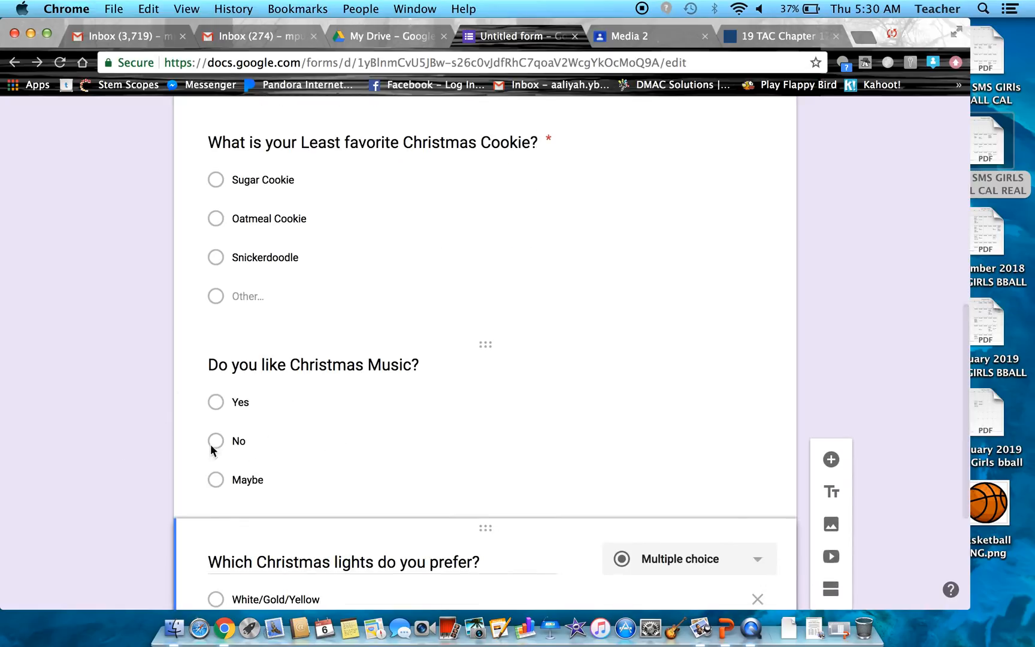
pyautogui.scroll(-3, 83, 478)
pyautogui.scroll(2, 434, 494)
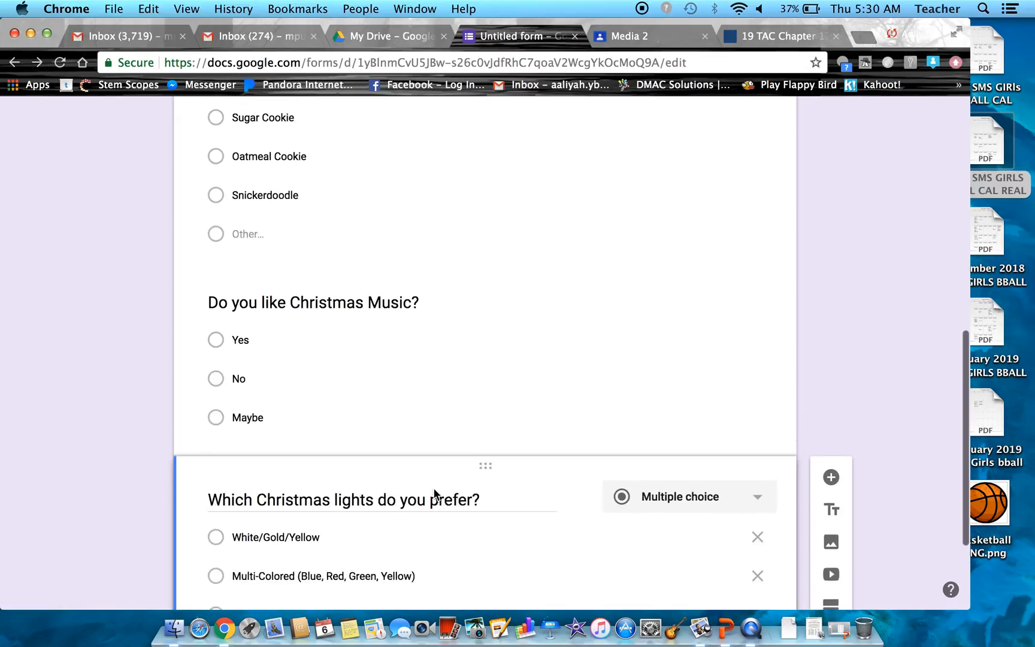
pyautogui.scroll(-3, 434, 491)
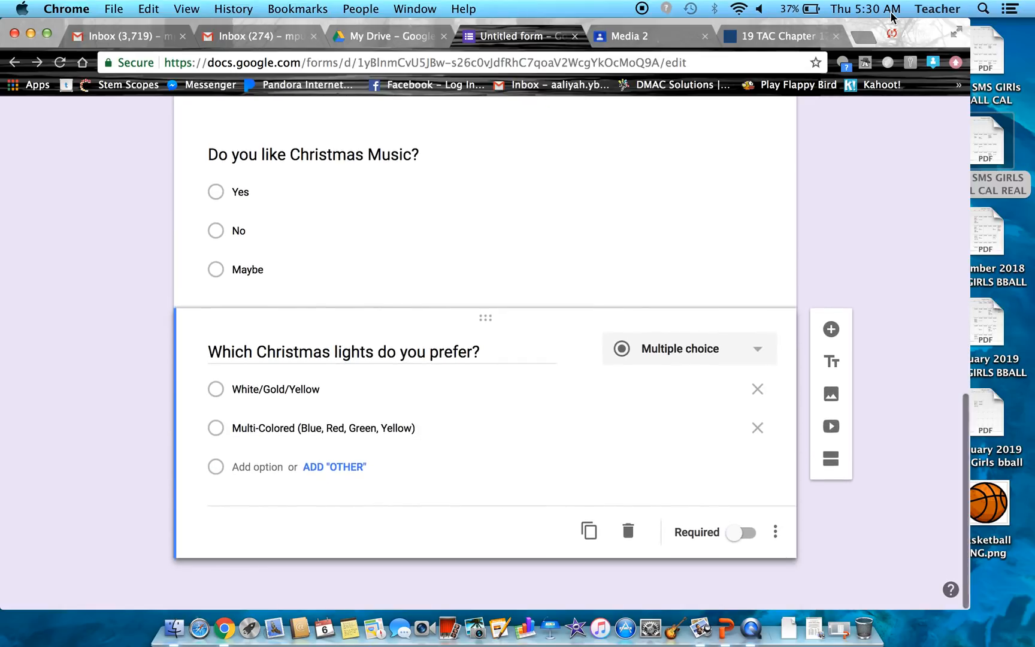
# Close the 19 TAC Chapter page and search Google for "2018 rockefeller tree" in a new browser tab.
pyautogui.click(836, 36)
pyautogui.click(863, 36)
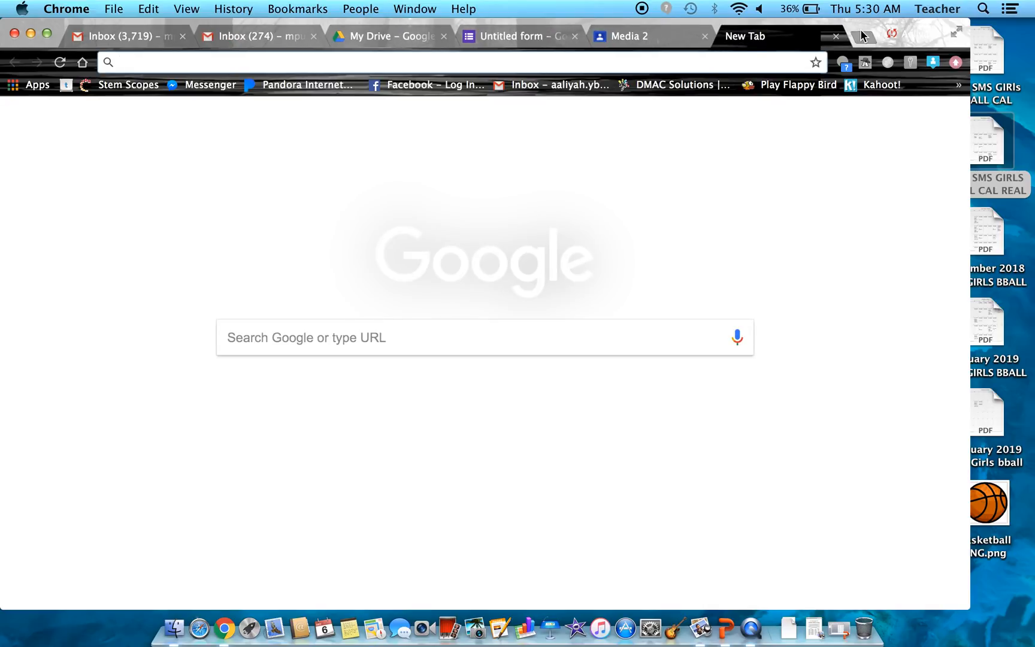
pyautogui.write('2018 Rock')
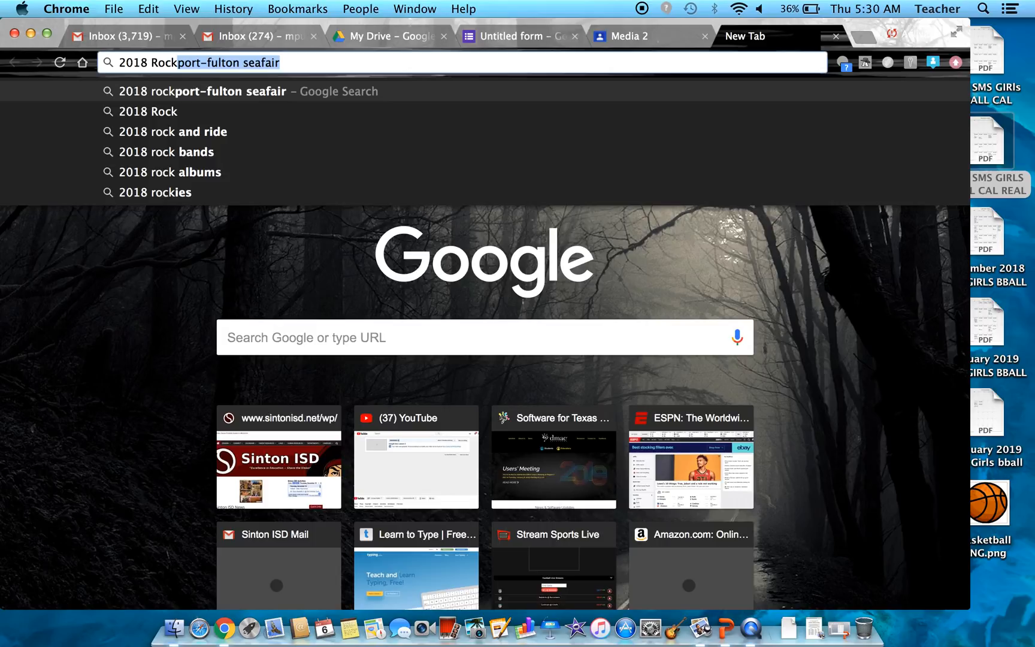
pyautogui.write('efeller')
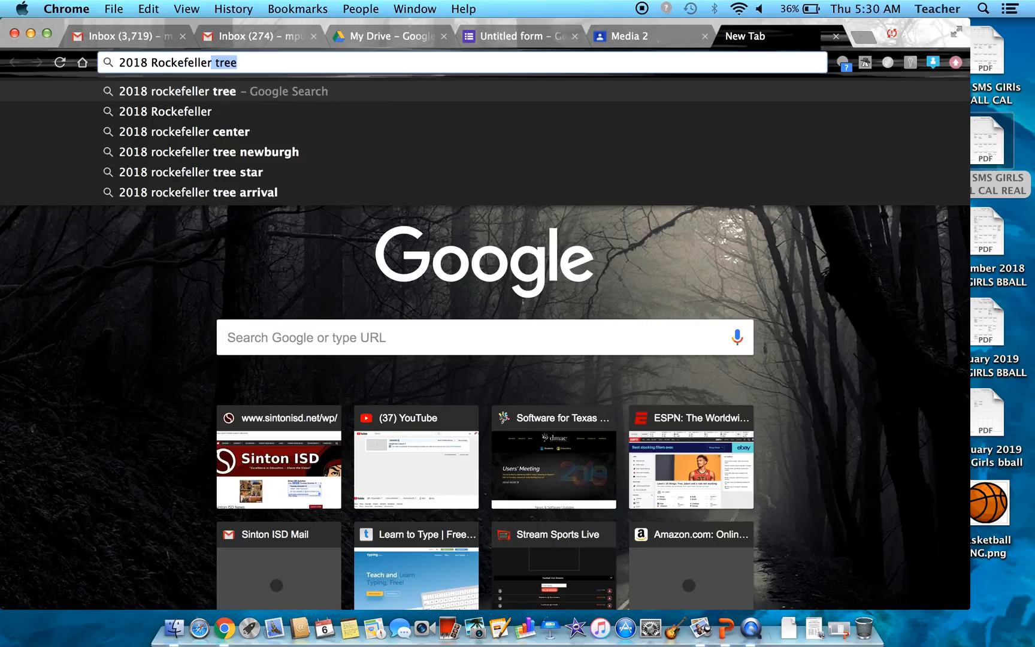
pyautogui.press('Return')
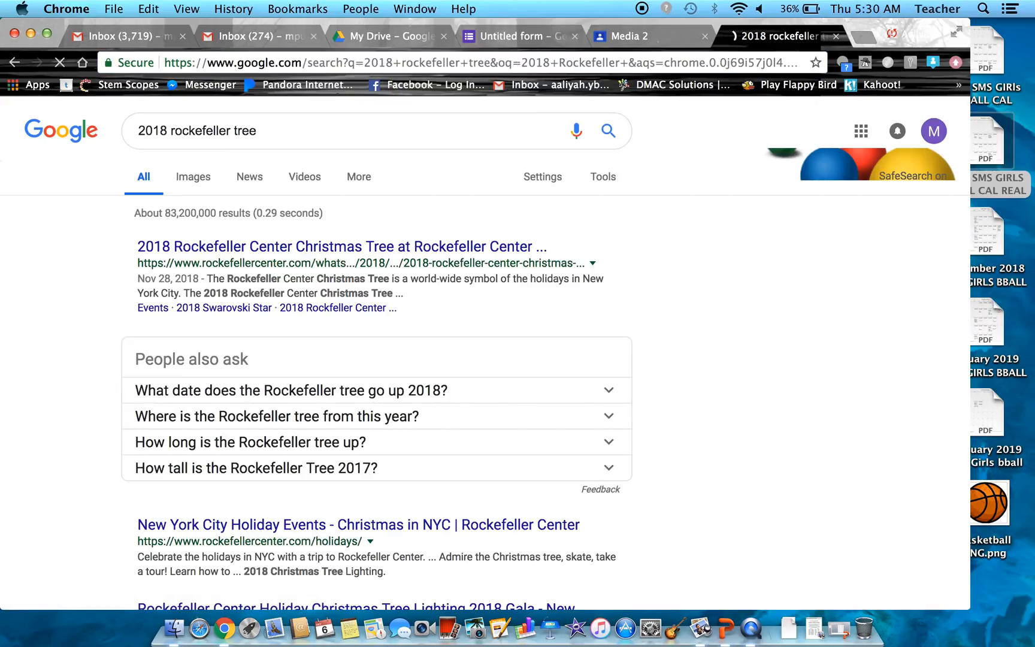
# Open the 2018 Rockefeller Center Christmas Tree result and look through the page and its related events for tree pictures.
pyautogui.click(247, 250)
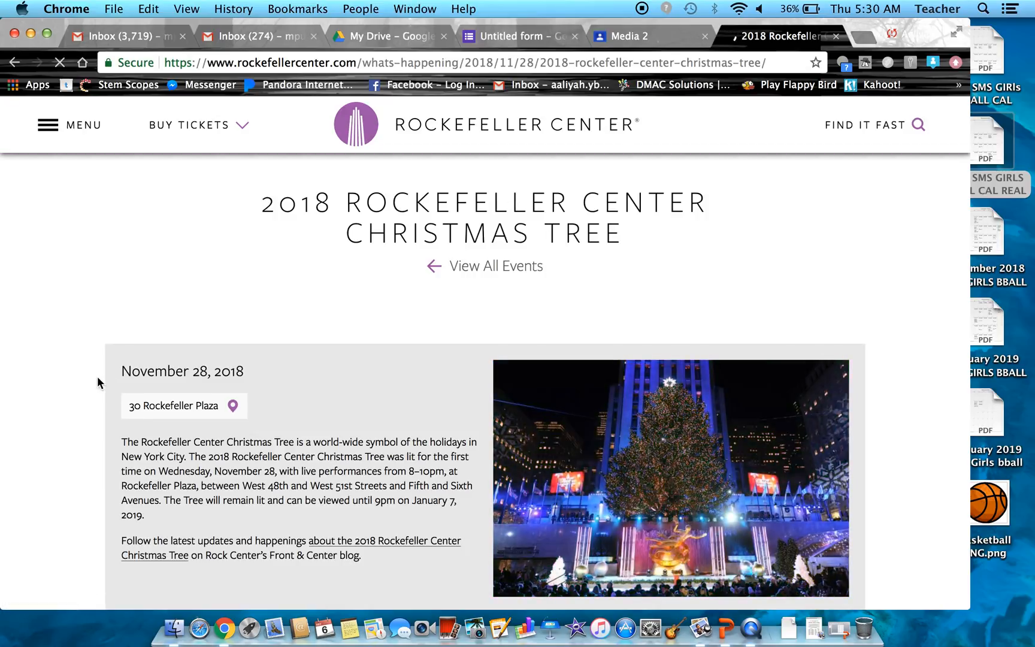
pyautogui.scroll(-2, 97, 376)
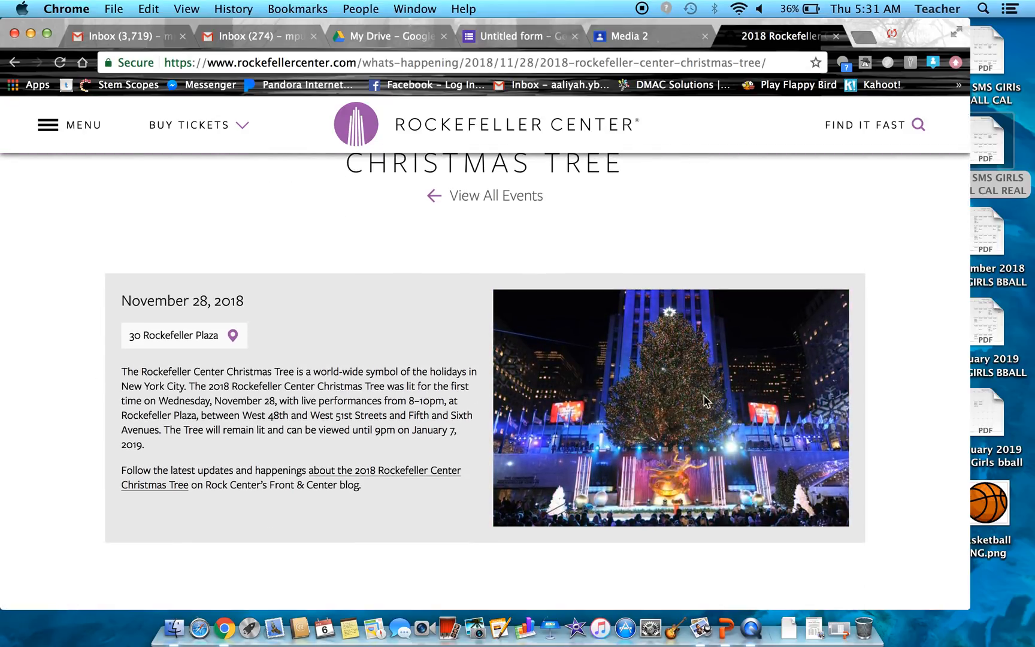
pyautogui.scroll(-2, 650, 412)
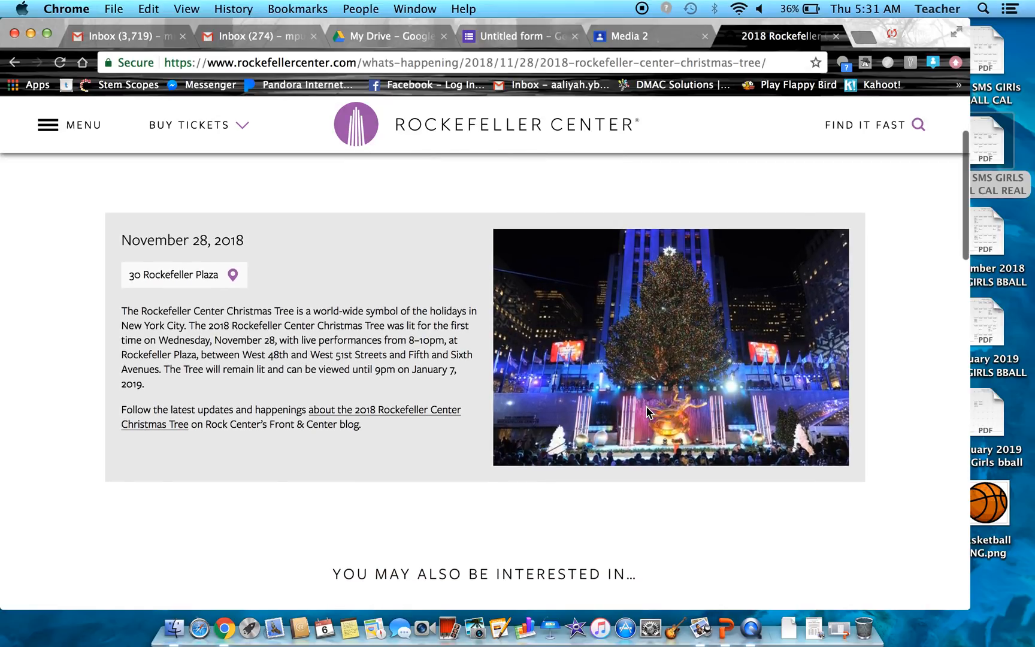
pyautogui.scroll(2, 647, 412)
pyautogui.scroll(-3, 649, 412)
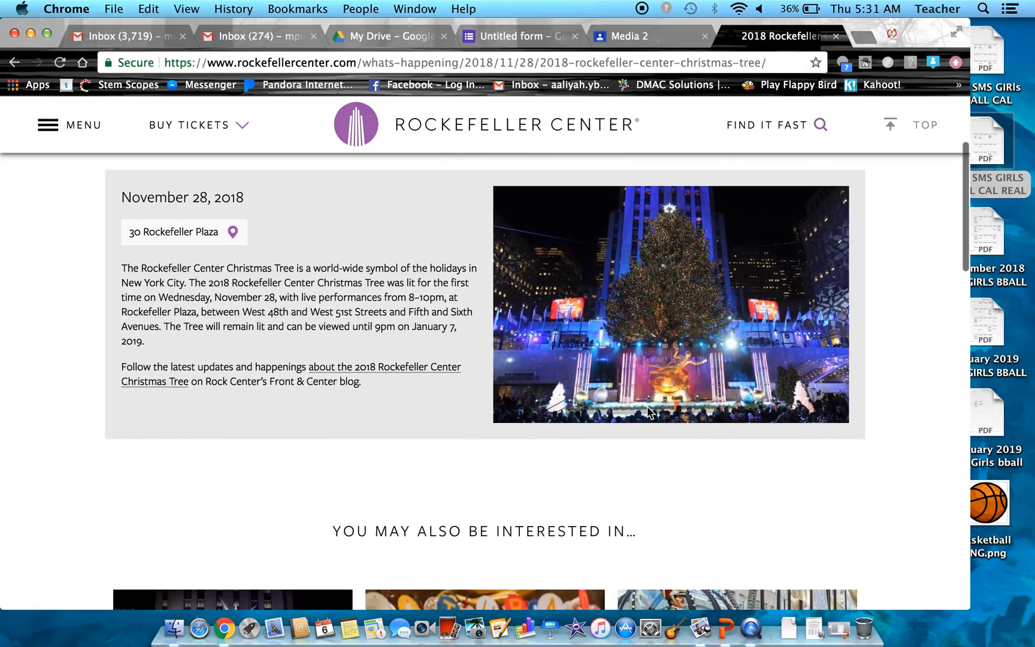
pyautogui.scroll(-1, 649, 412)
pyautogui.scroll(-10, 648, 408)
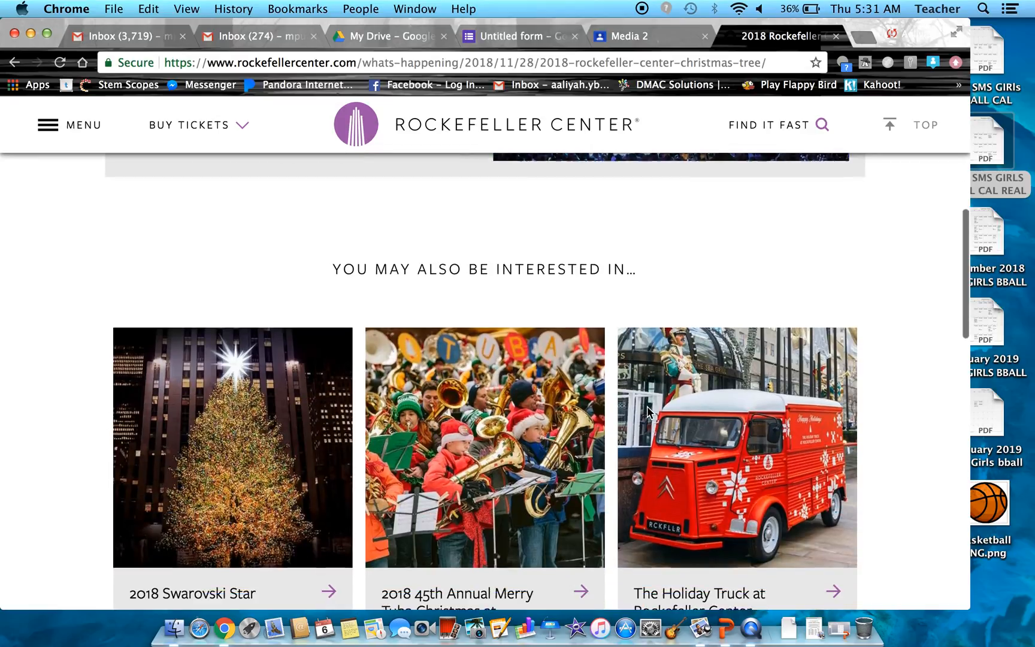
pyautogui.scroll(-2, 649, 412)
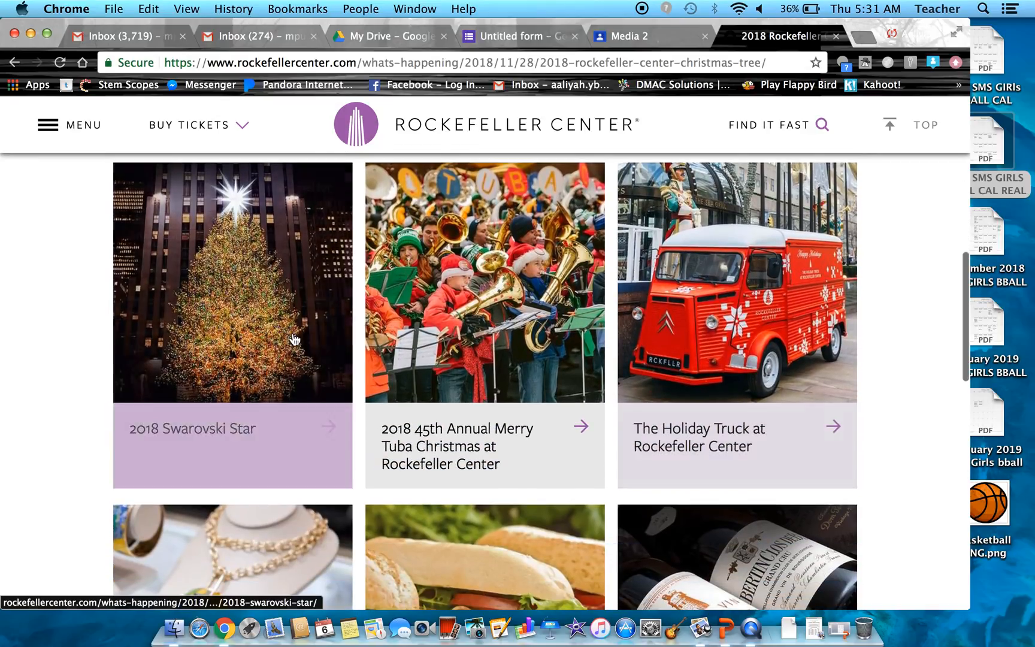
# Open the 2018 Swarovski Star event page and save it to the Desktop as "2018 NYC Tree" in Webpage, Complete format.
pyautogui.click(232, 430)
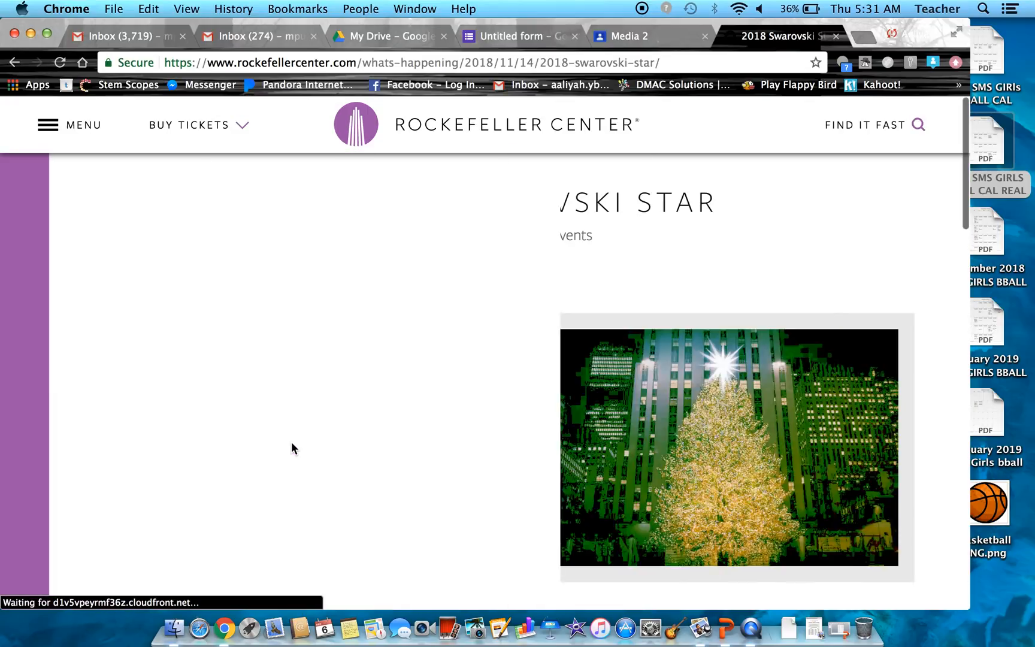
pyautogui.scroll(-2, 357, 395)
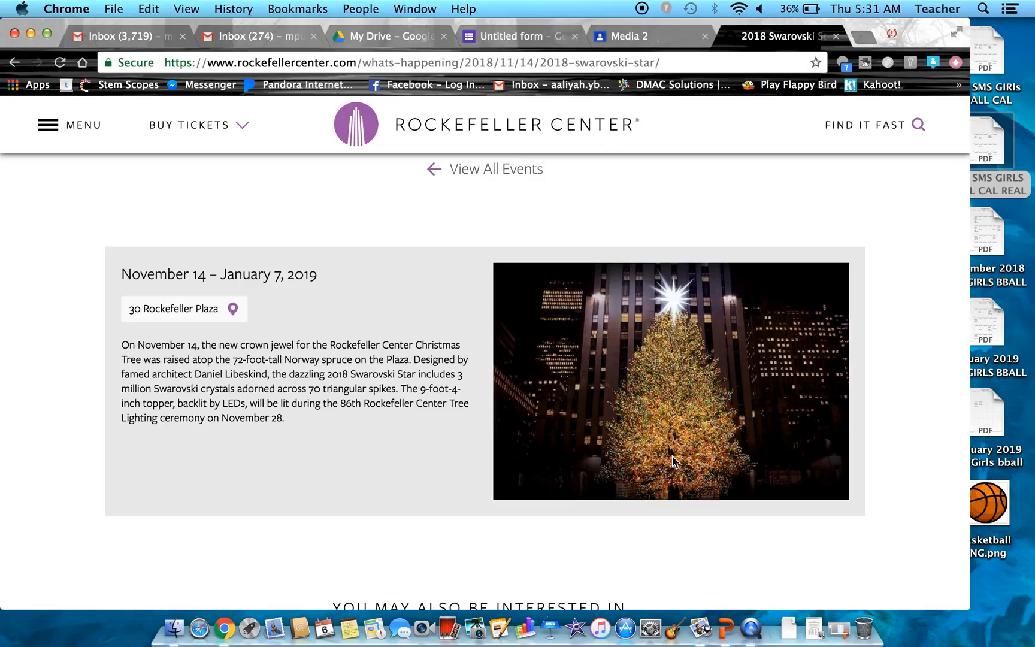
pyautogui.rightClick(627, 391)
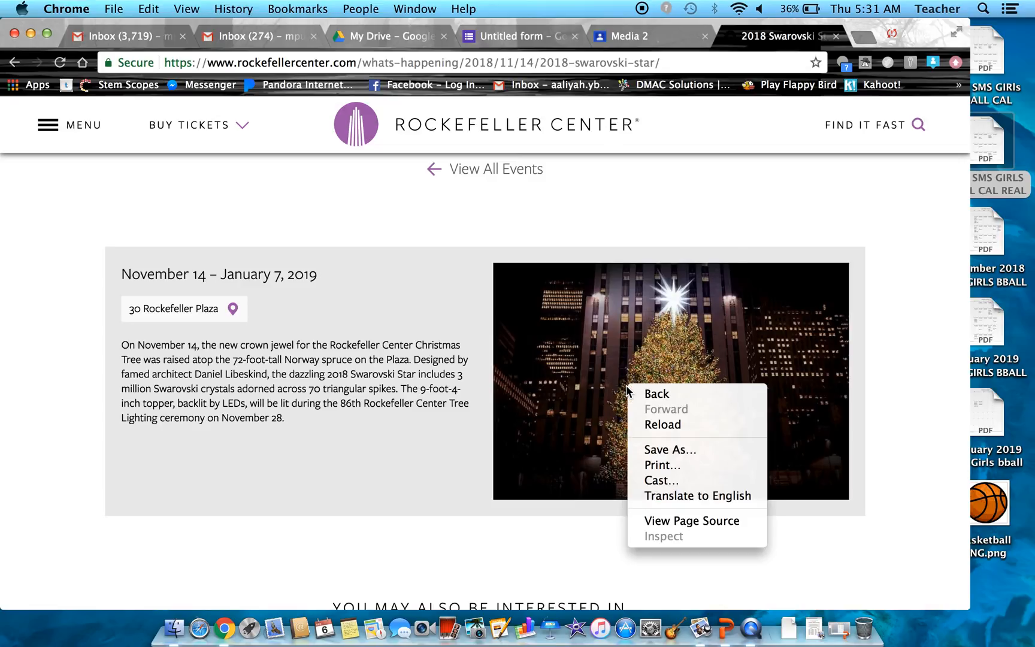
pyautogui.click(668, 449)
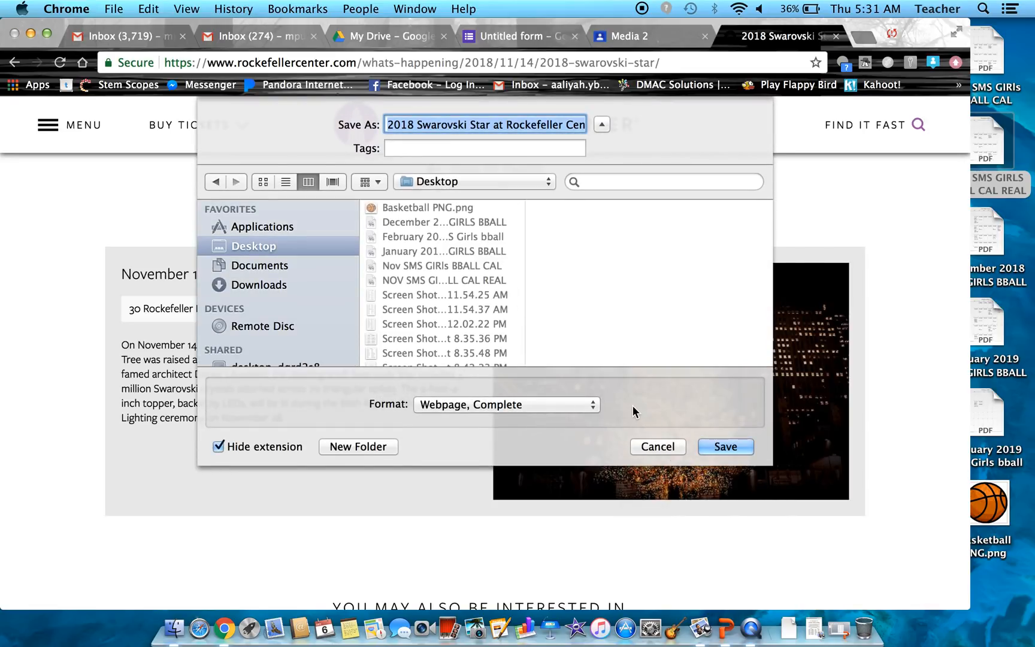
pyautogui.write('2018 NYC Tree')
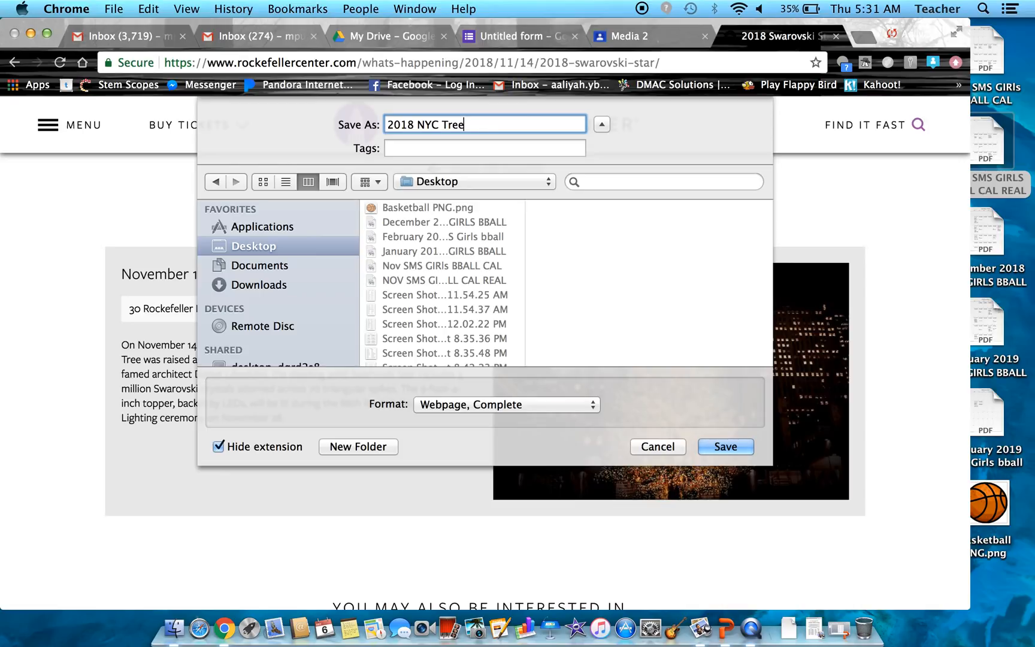
pyautogui.click(727, 447)
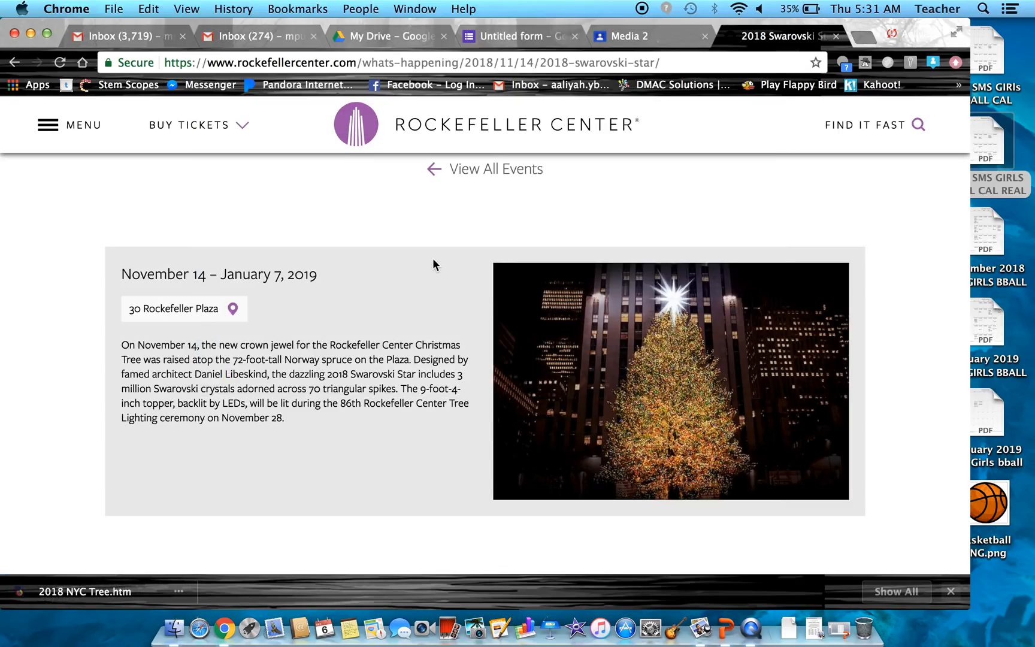
pyautogui.rightClick(589, 336)
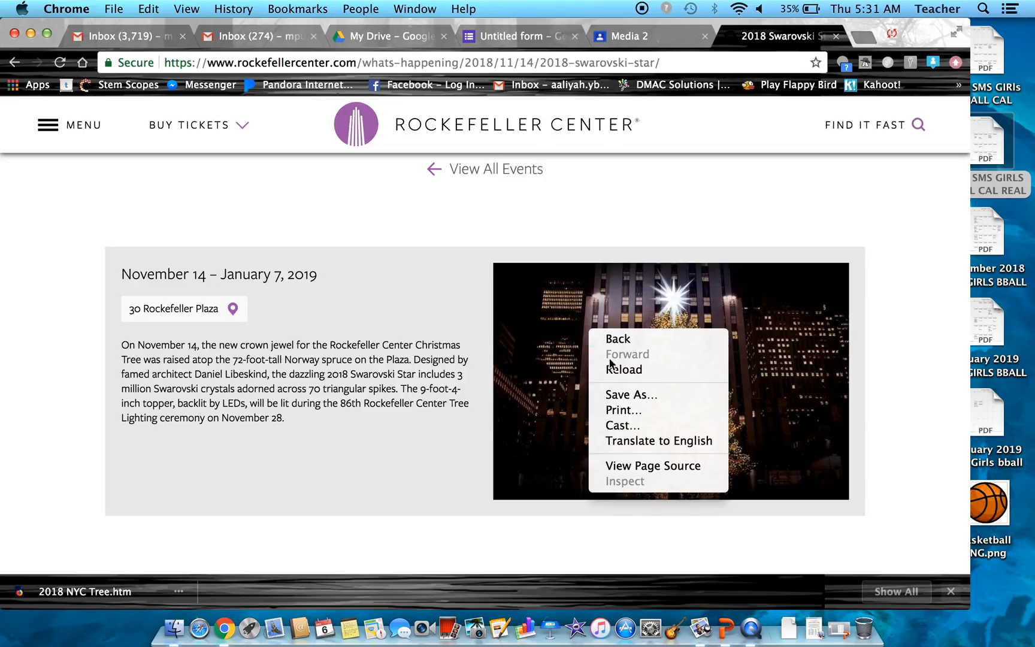
pyautogui.click(626, 393)
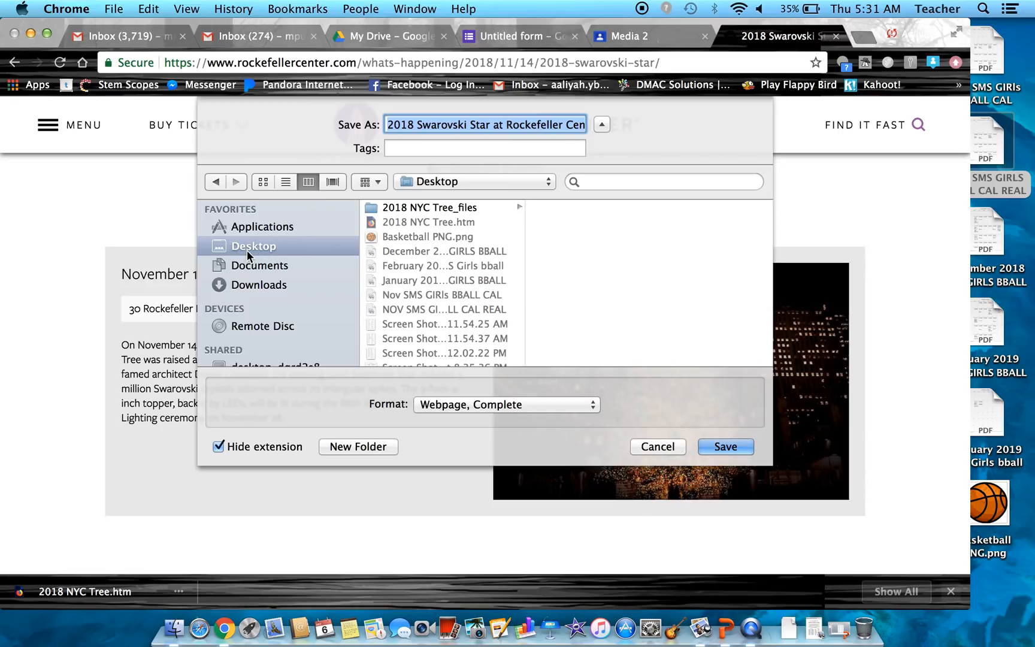
pyautogui.click(267, 267)
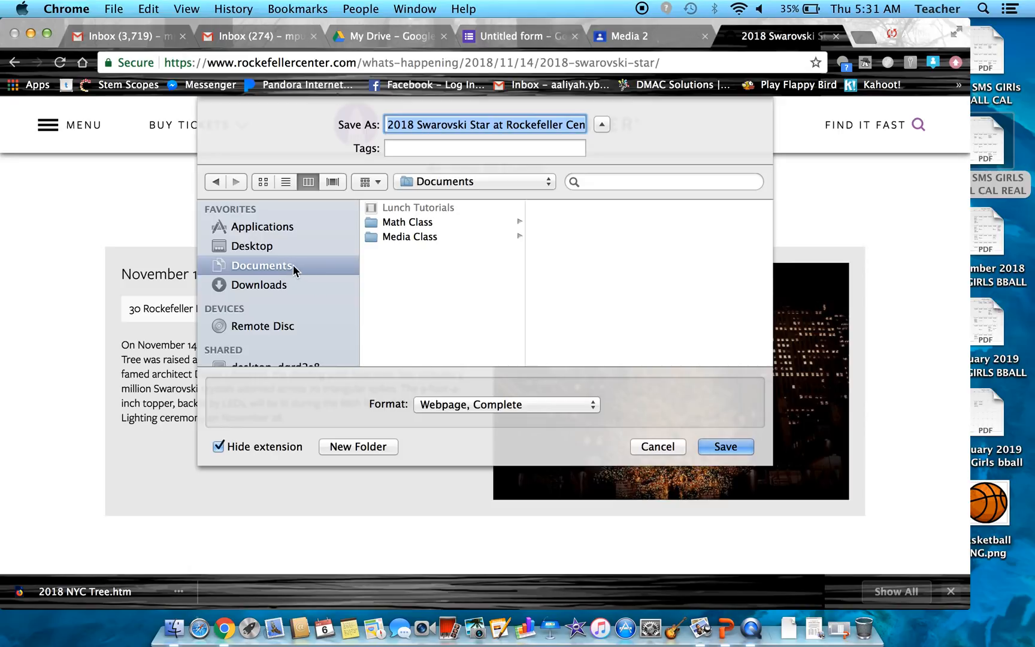
pyautogui.click(283, 285)
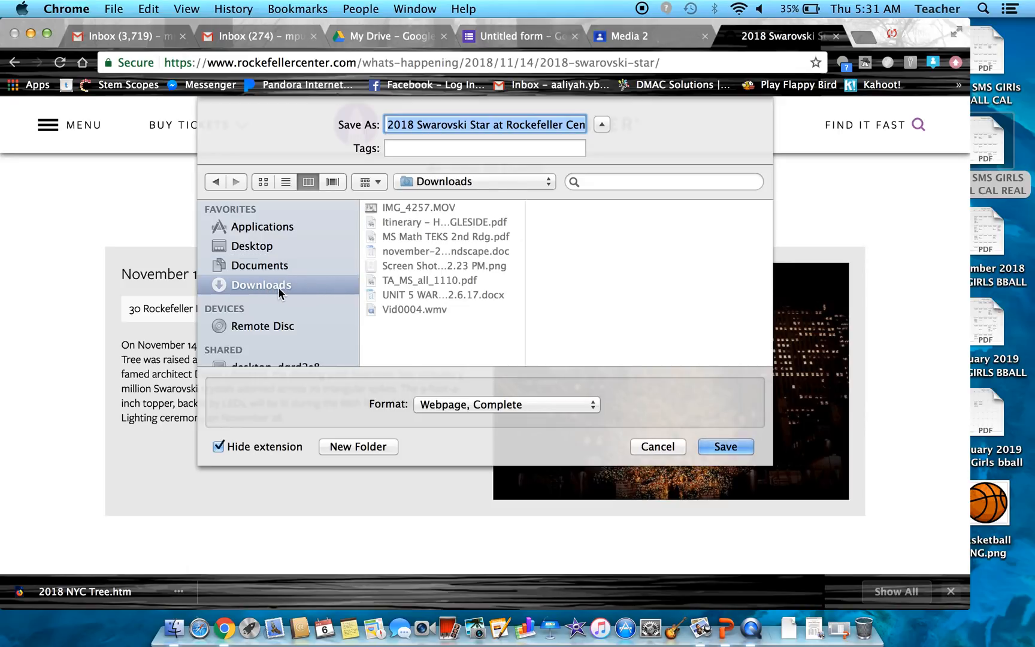
pyautogui.click(269, 250)
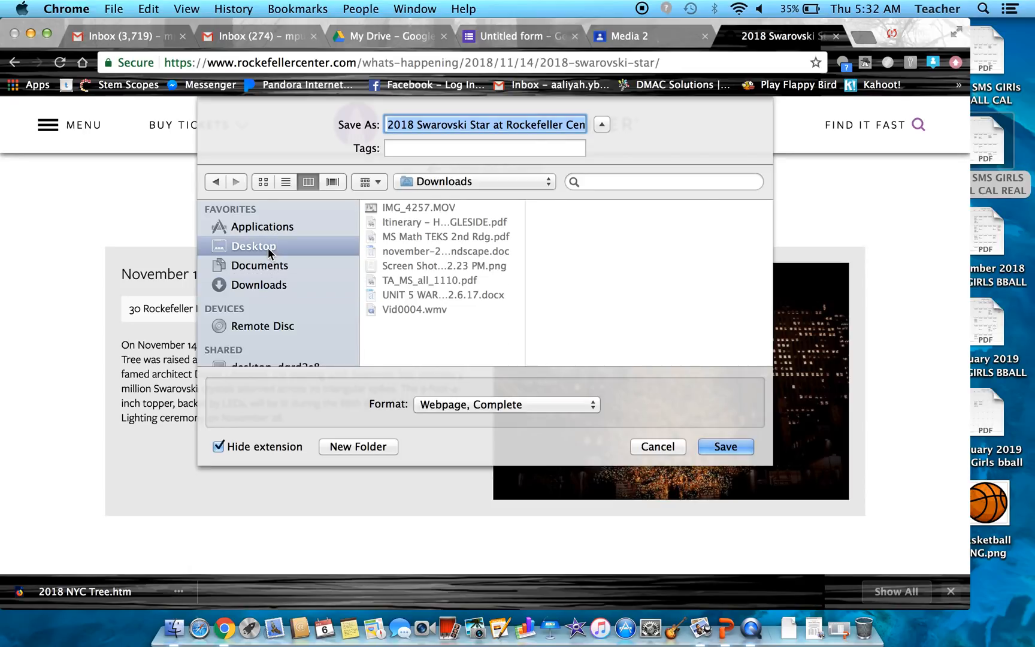
pyautogui.scroll(-3, 425, 269)
pyautogui.scroll(3, 425, 269)
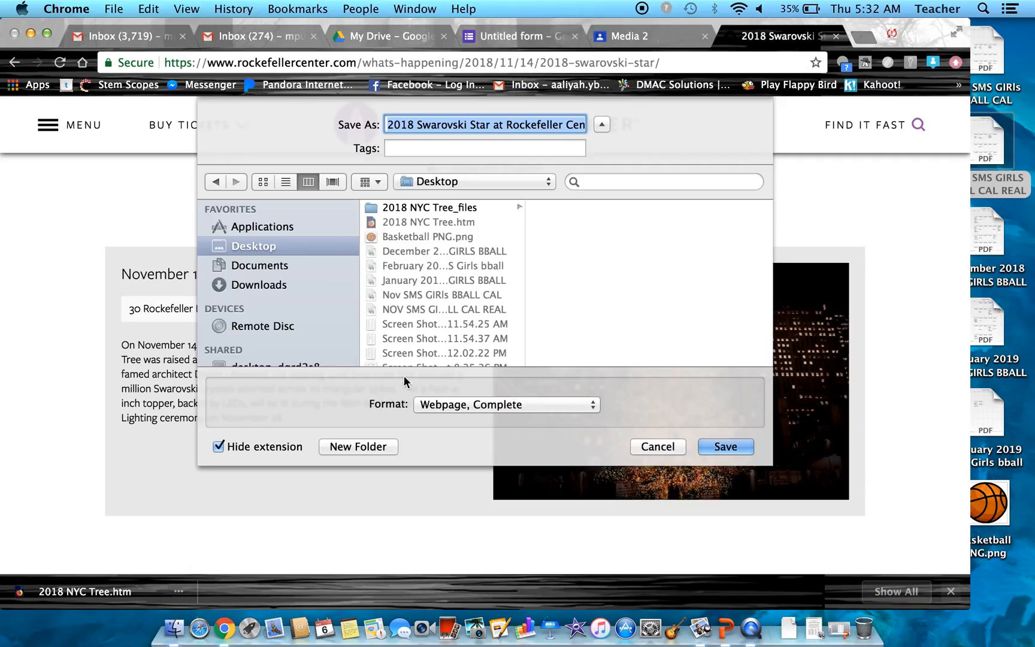
pyautogui.click(506, 405)
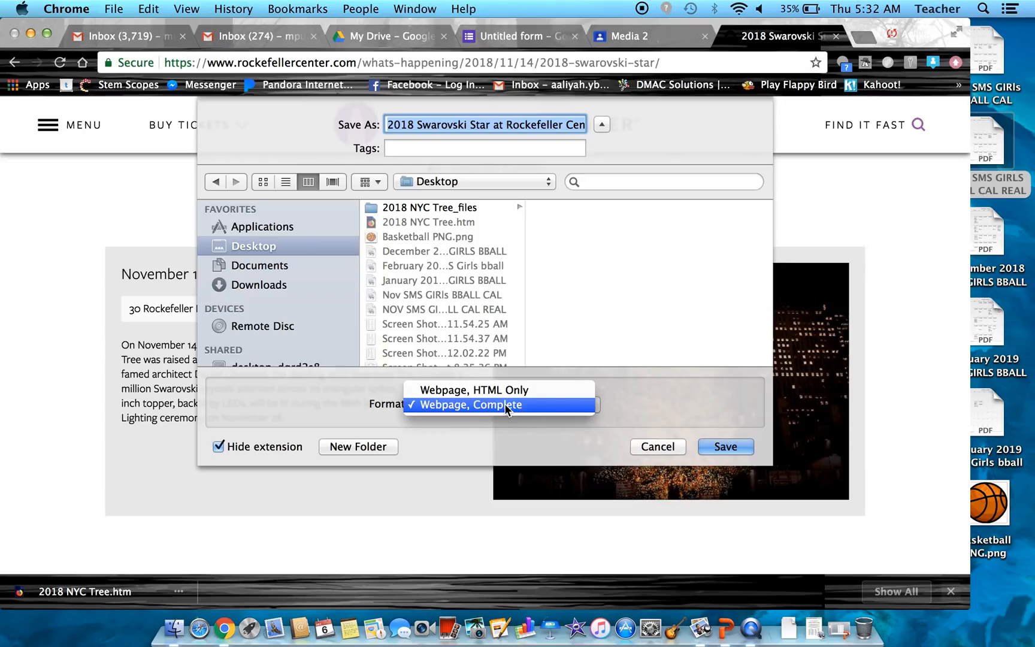
pyautogui.click(504, 404)
pyautogui.click(504, 403)
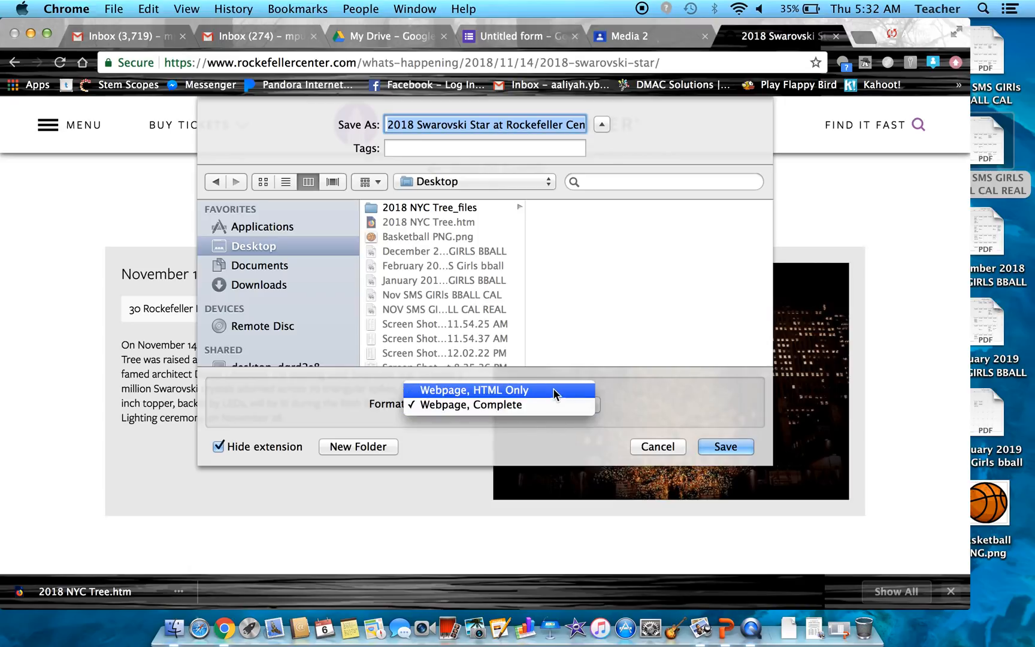
pyautogui.click(554, 407)
pyautogui.click(650, 448)
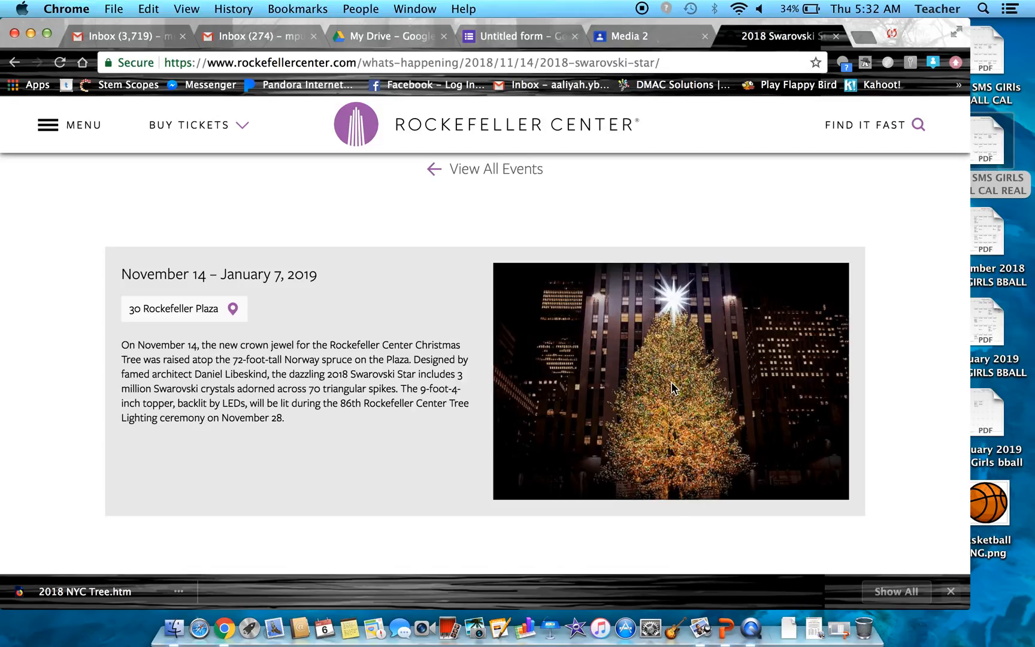
# Try to copy the tree picture from the 2018 Swarovski Star page.
pyautogui.scroll(-3, 672, 388)
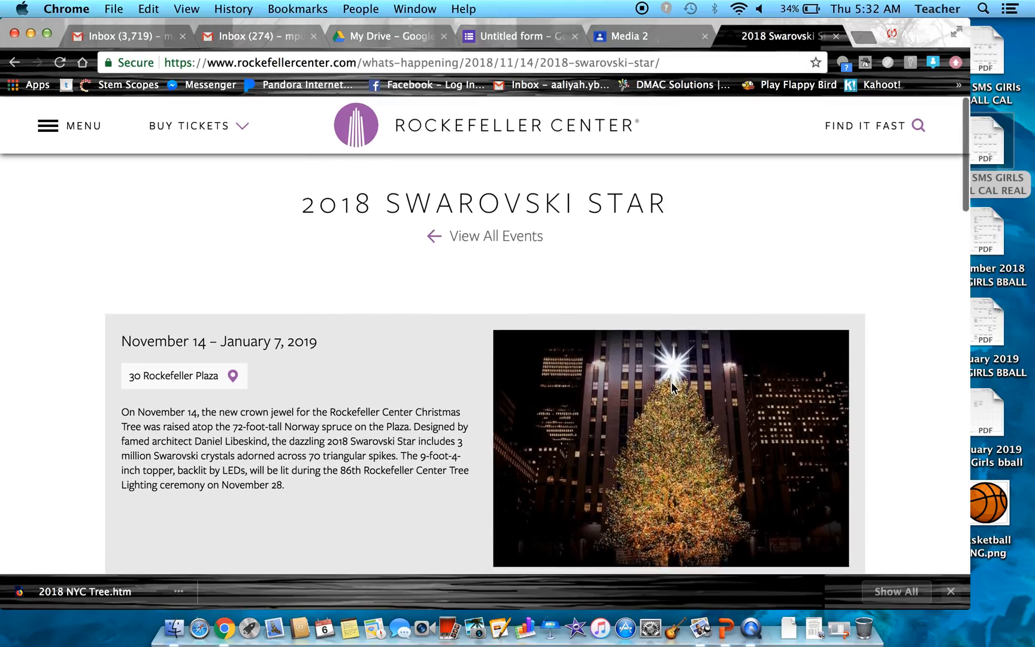
pyautogui.scroll(2, 673, 388)
pyautogui.rightClick(627, 372)
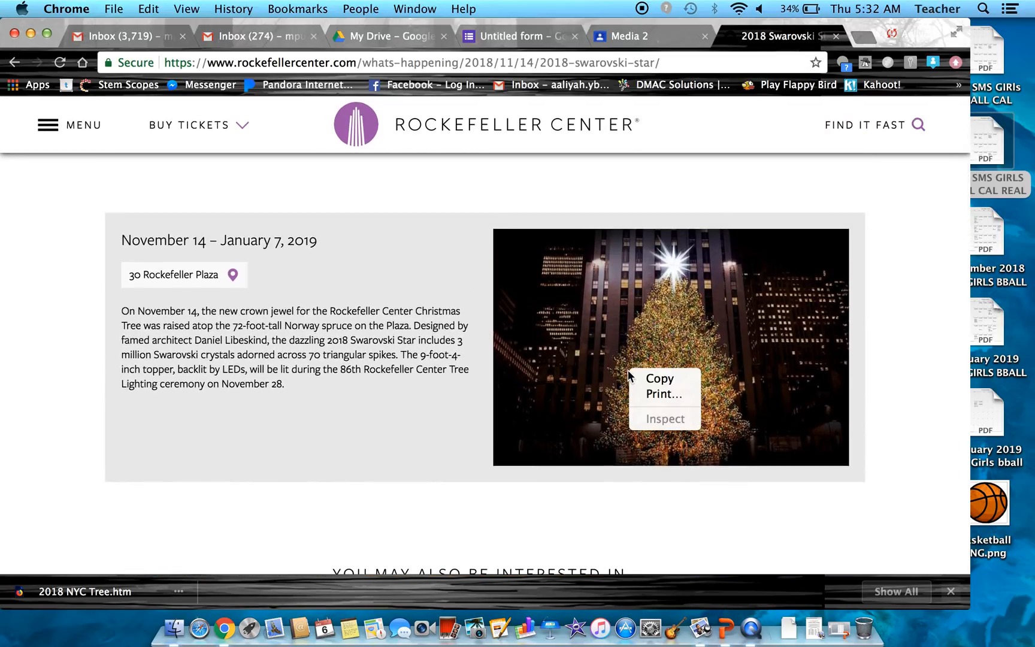
pyautogui.click(649, 378)
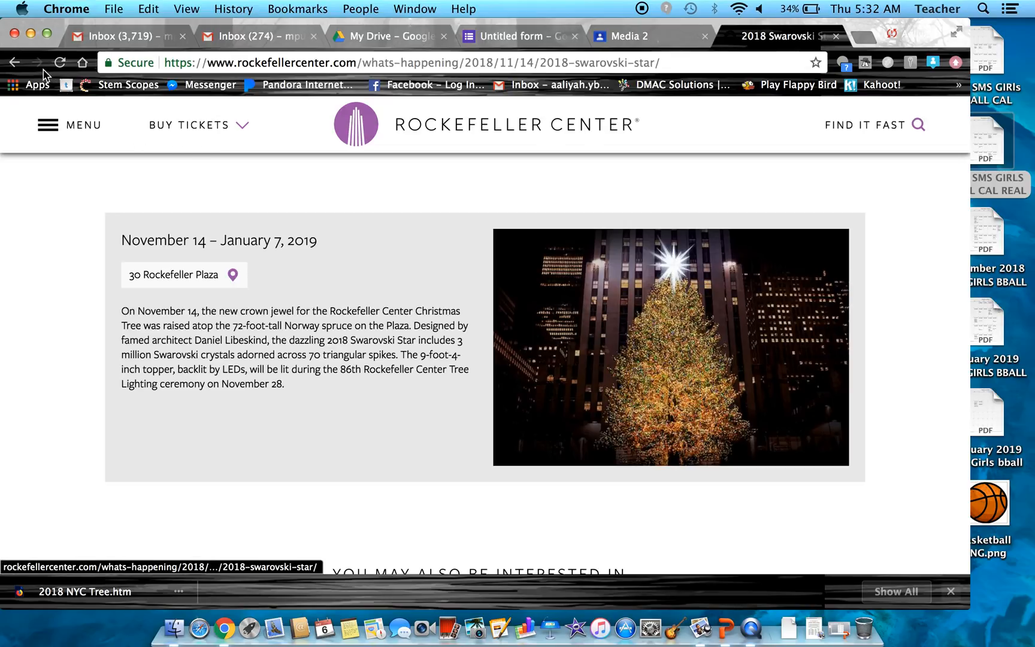
# Return to the "2018 rockefeller tree" Google results, switch to image results and open the Untapped Cities tree photo.
pyautogui.click(17, 67)
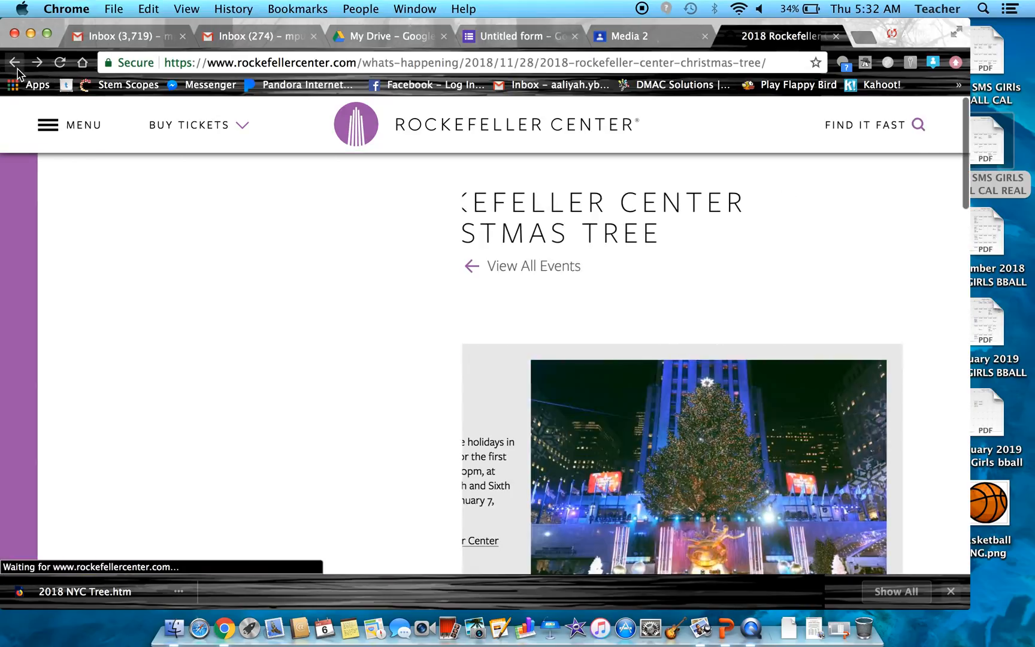
pyautogui.click(17, 67)
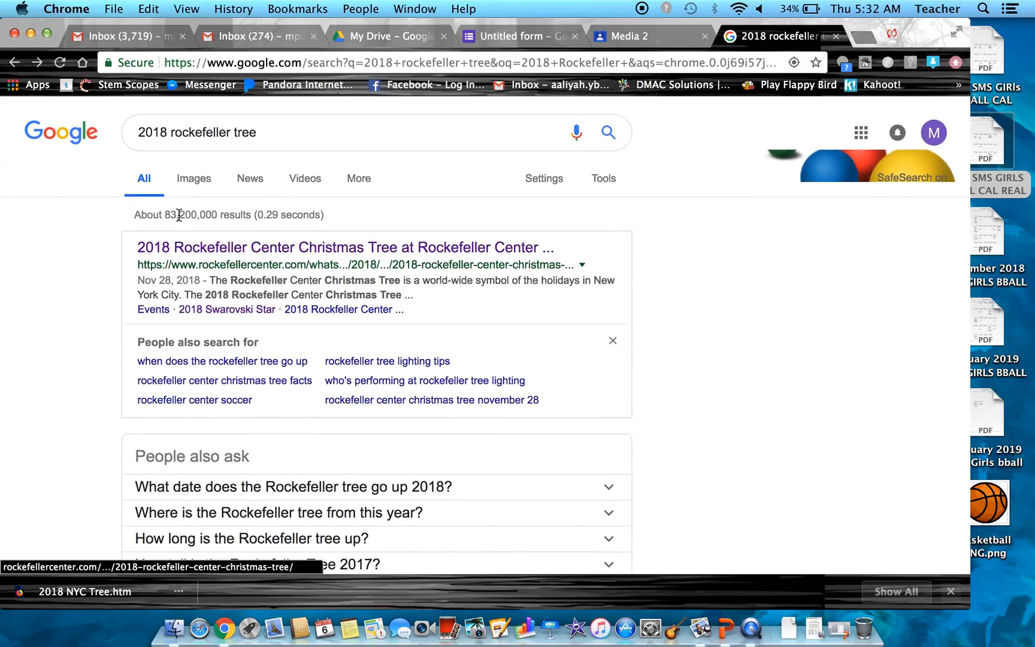
pyautogui.click(192, 180)
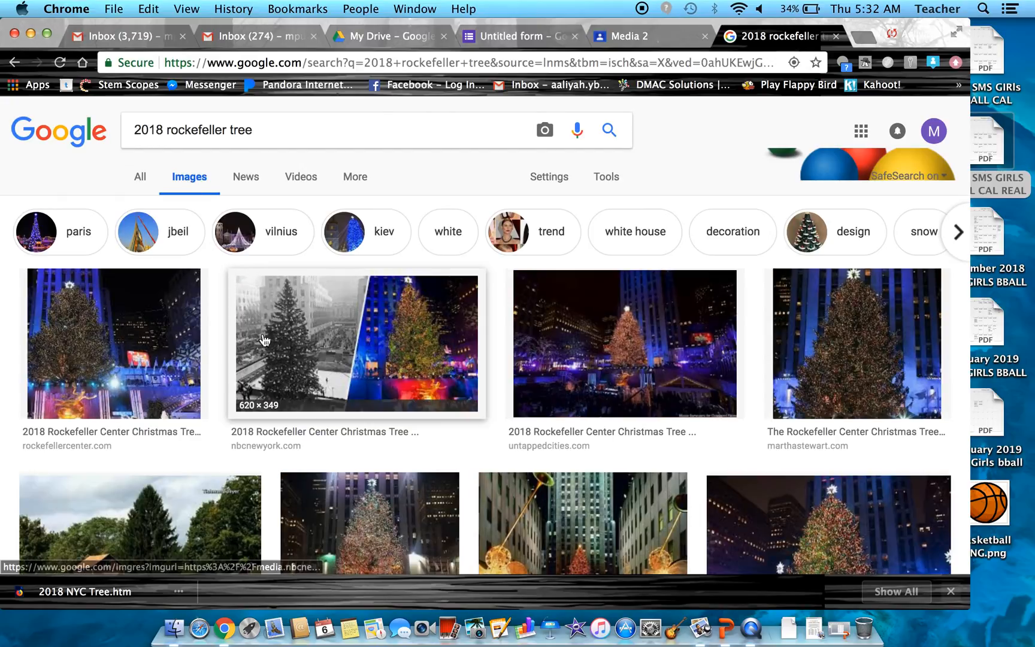
pyautogui.scroll(-1, 285, 413)
pyautogui.click(590, 369)
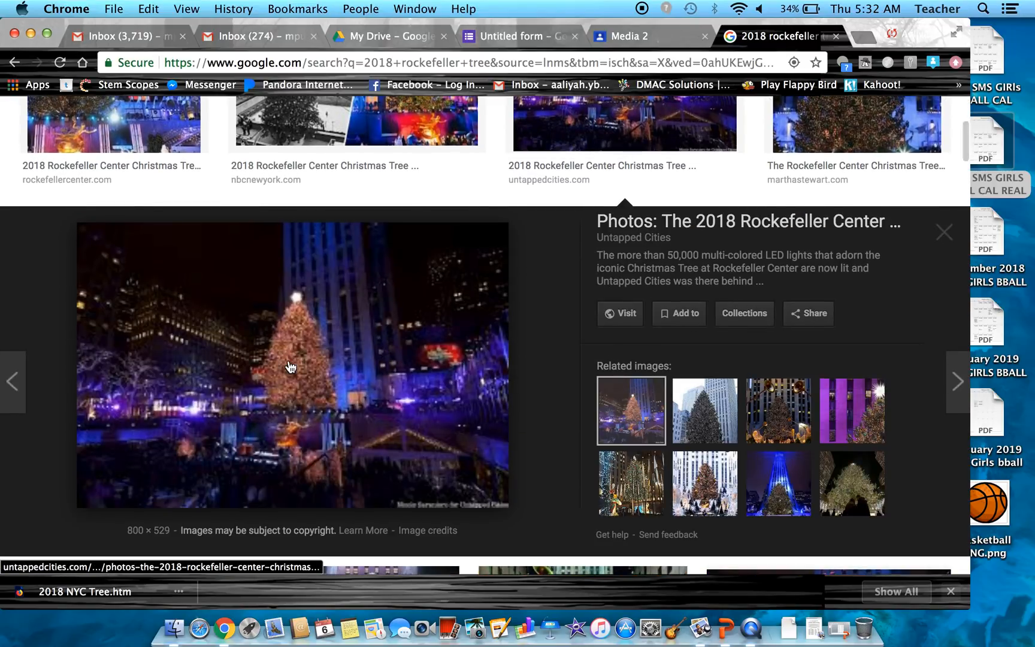
# Save the Untapped Cities tree photo to the Desktop as a JPEG image named "2018 NYC Tree".
pyautogui.rightClick(290, 358)
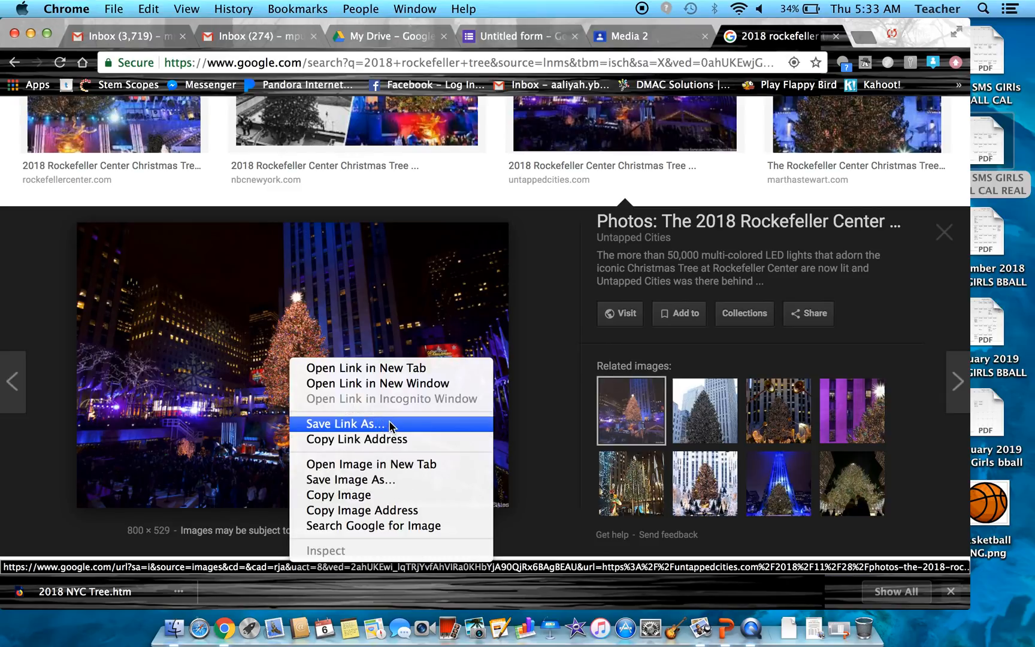
pyautogui.click(386, 480)
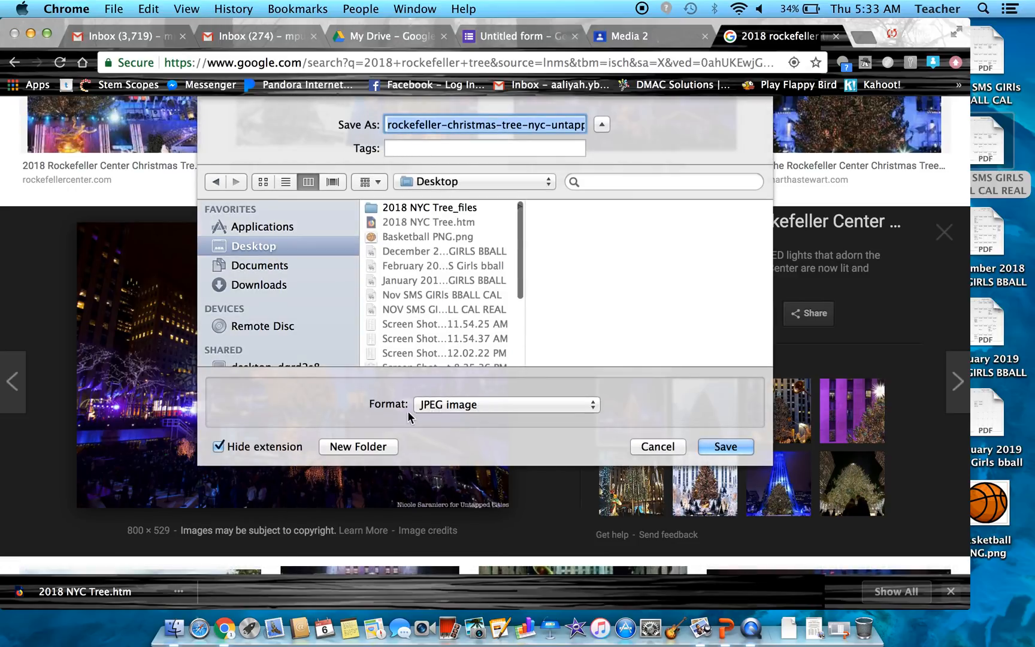
pyautogui.click(464, 406)
pyautogui.click(473, 407)
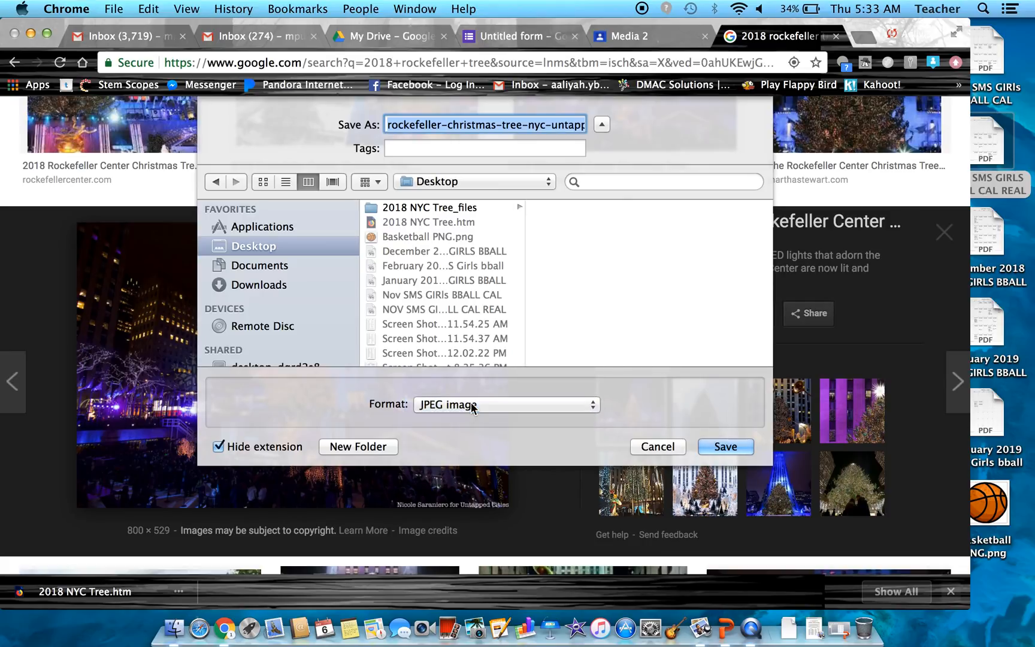
pyautogui.write('2018')
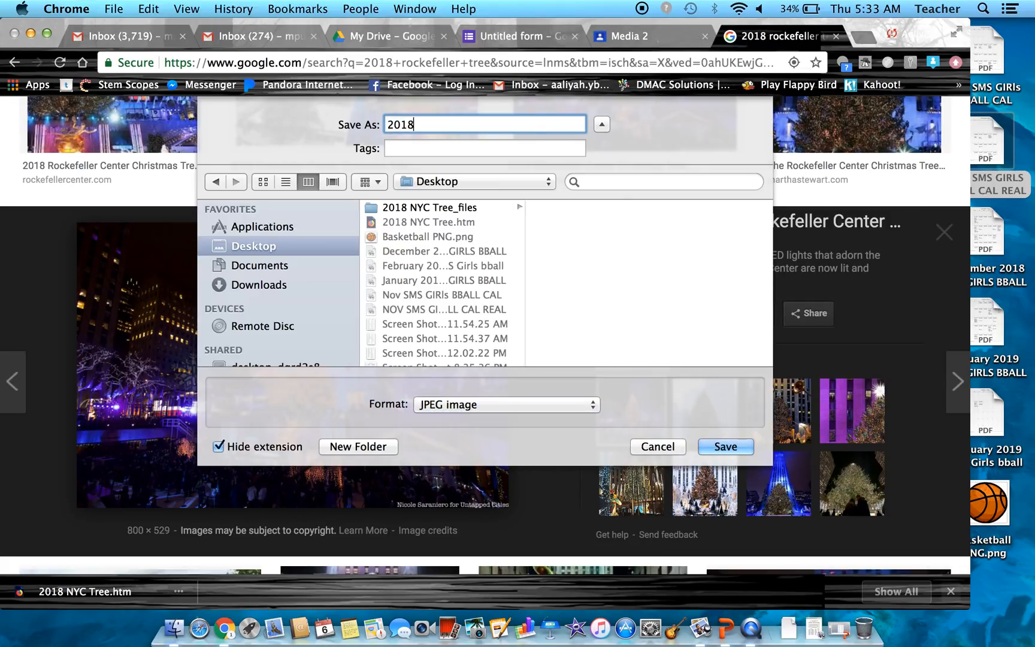
pyautogui.write(' NYC Tree')
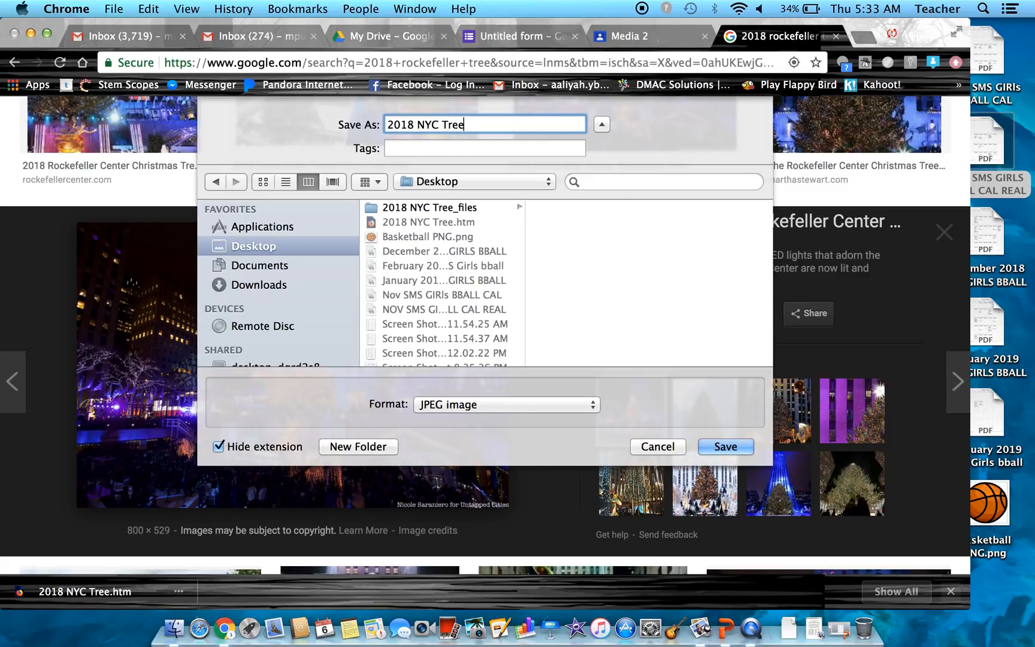
pyautogui.press('Return')
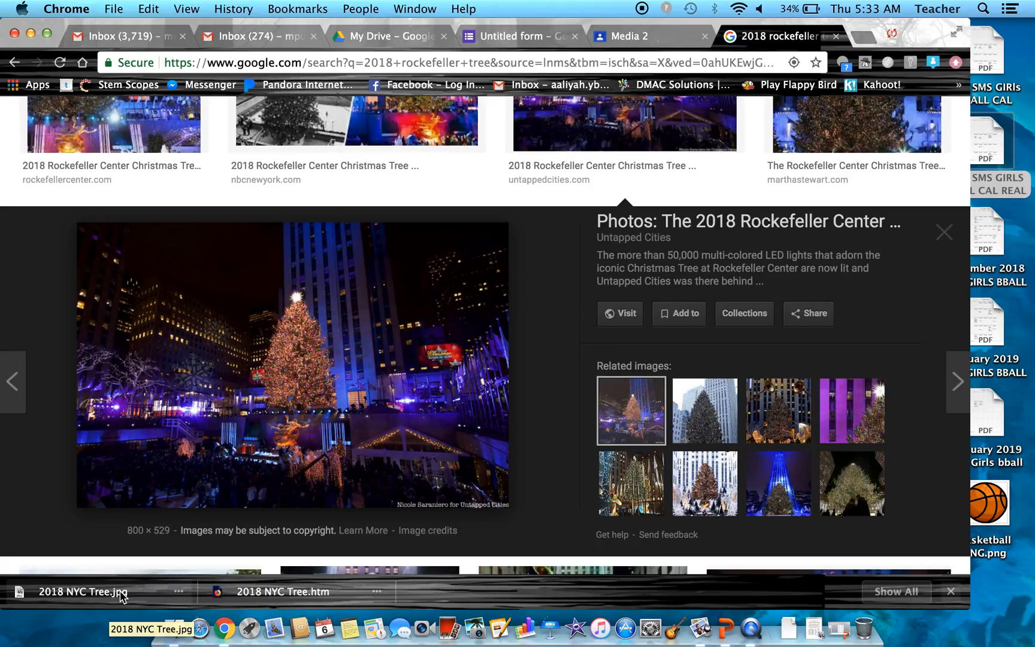
# Go back to the survey form and add a new multiple-choice question below the Christmas lights question.
pyautogui.click(504, 38)
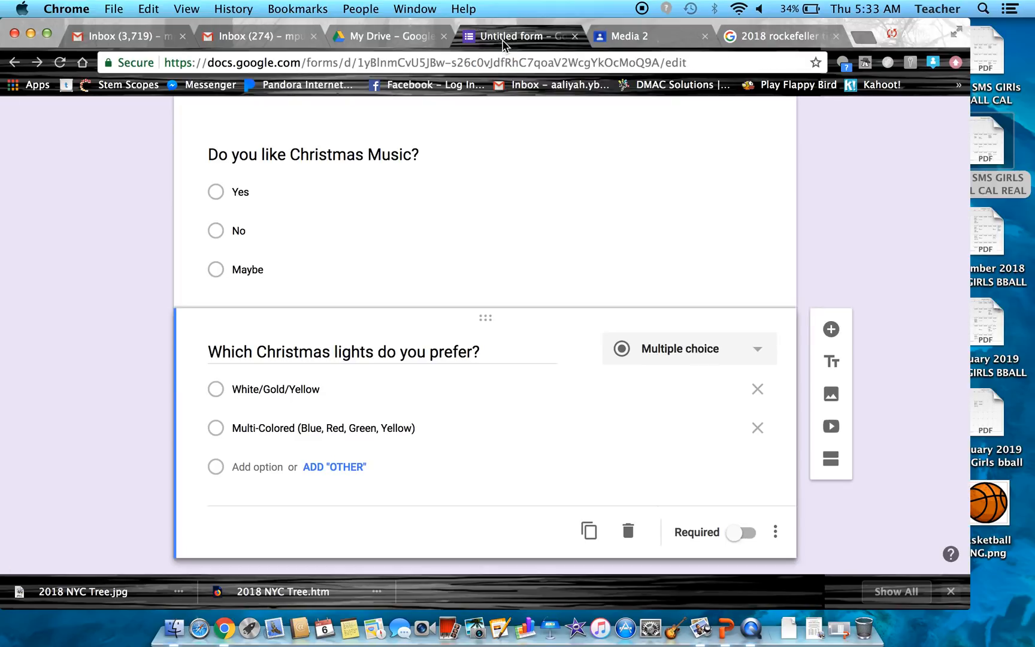
pyautogui.scroll(-1, 559, 409)
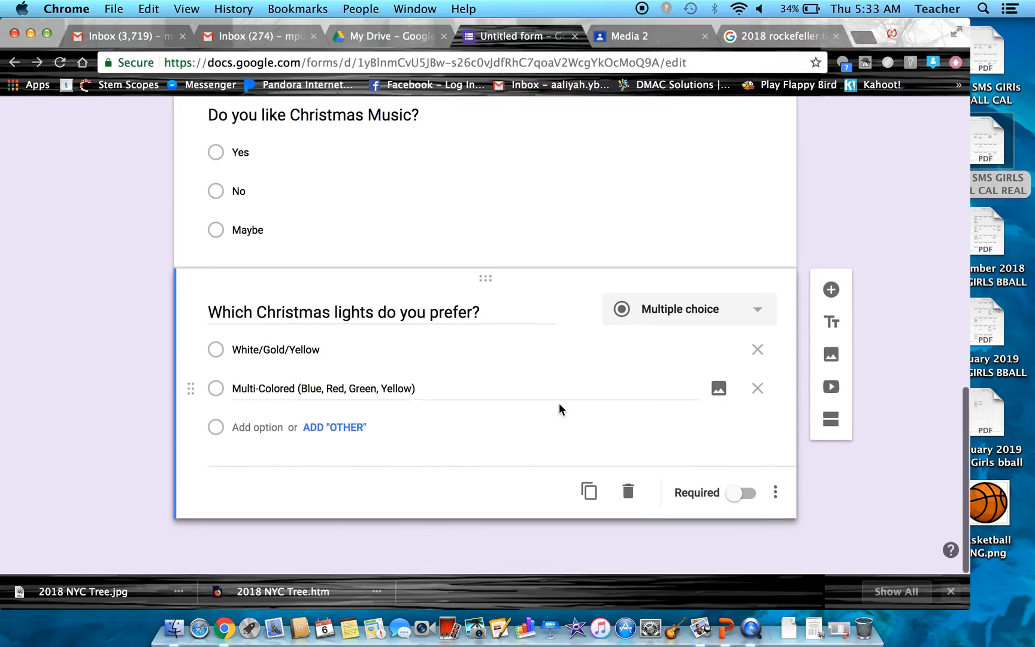
pyautogui.click(831, 295)
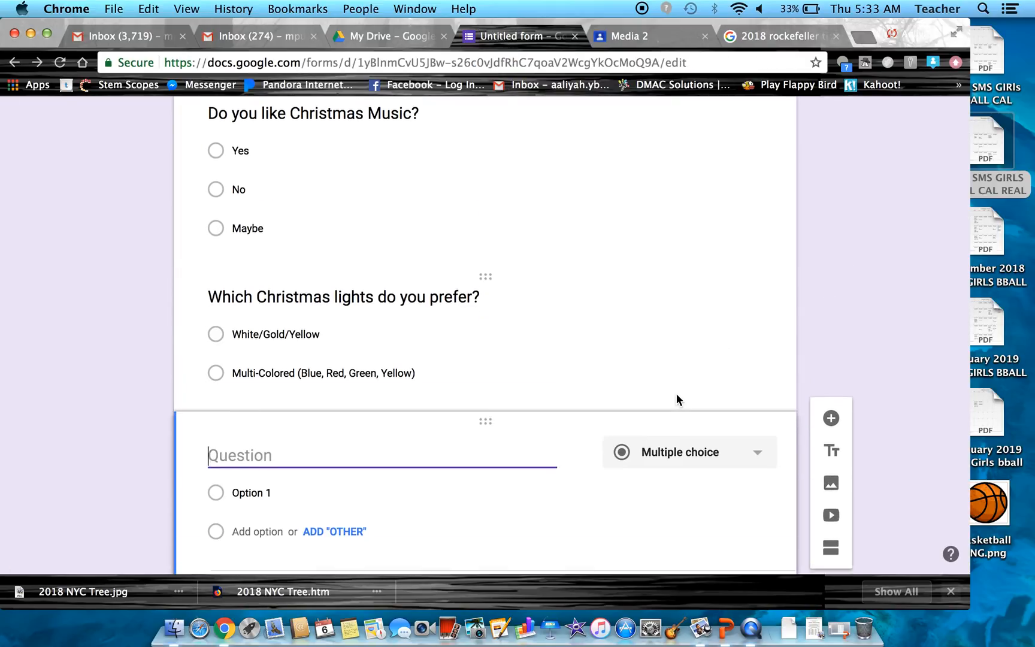
# Insert the picture "2018 NYC Tree.jpg" from the Desktop into the form below the blank multiple-choice question.
pyautogui.scroll(-2, 676, 393)
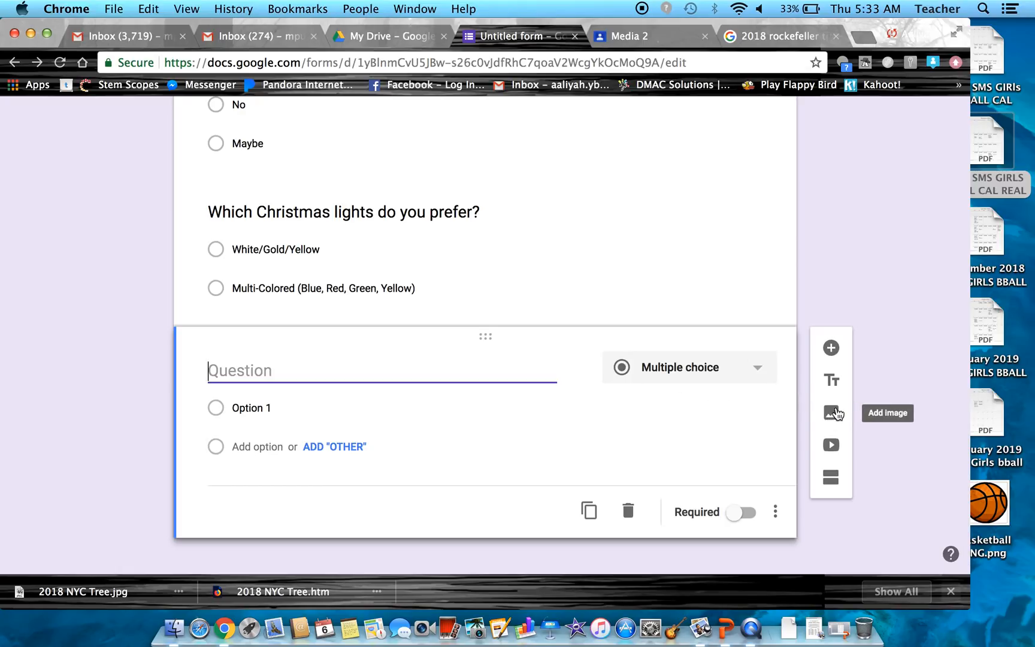
pyautogui.click(832, 414)
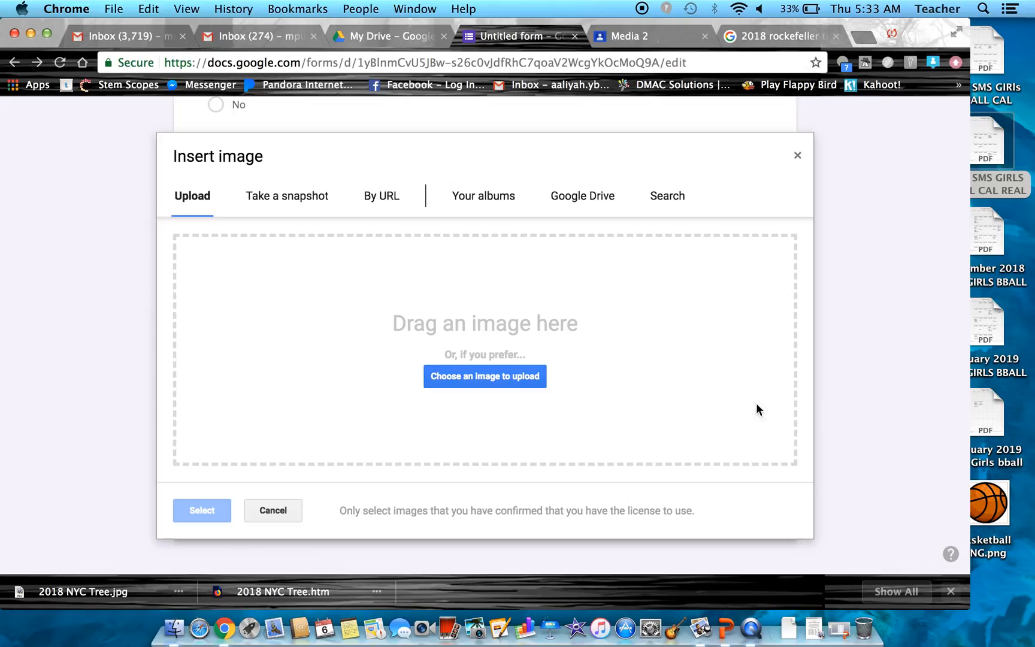
pyautogui.click(485, 376)
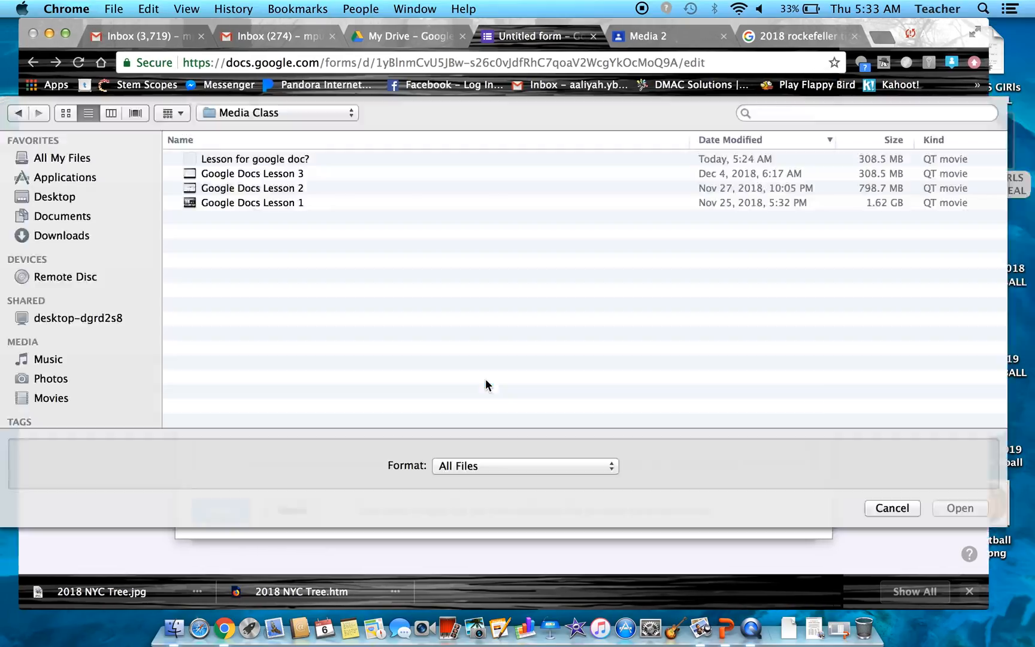
pyautogui.click(68, 202)
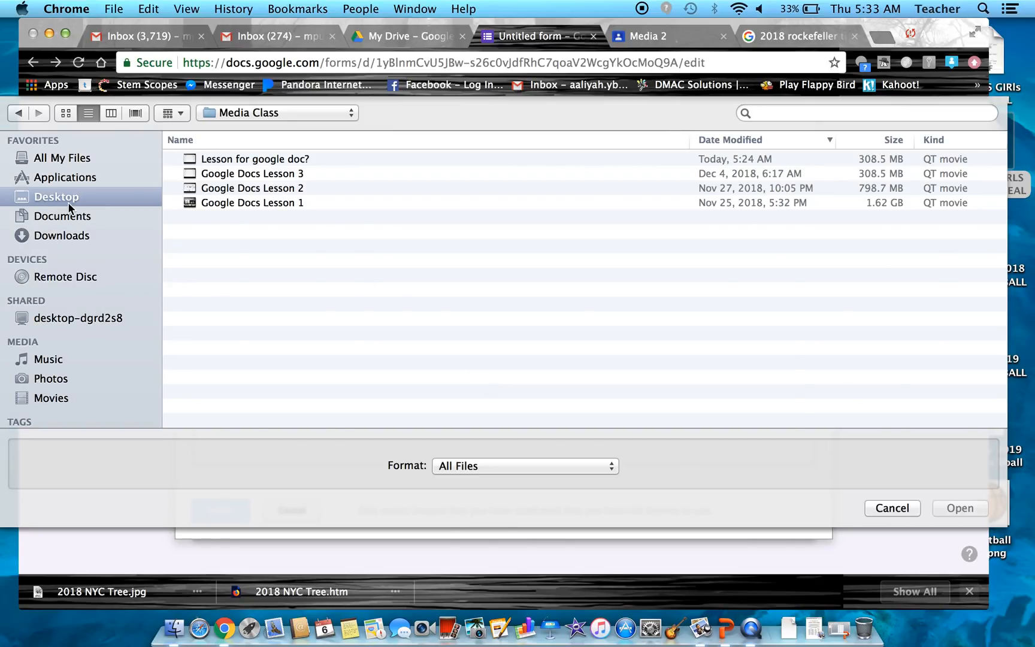
pyautogui.click(74, 218)
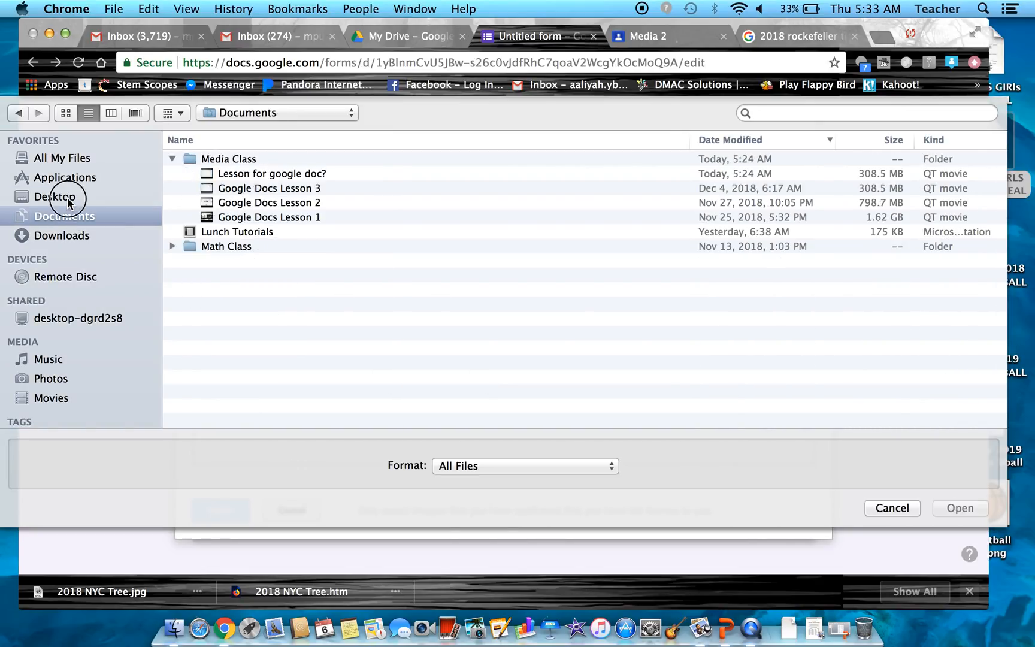
pyautogui.click(68, 202)
pyautogui.click(265, 162)
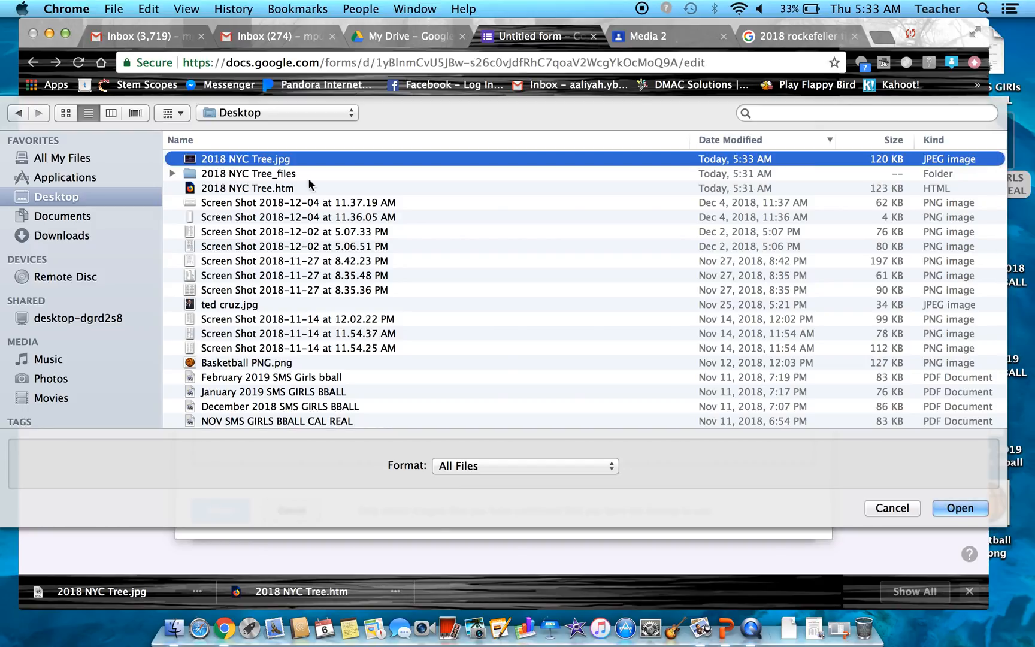
pyautogui.click(956, 507)
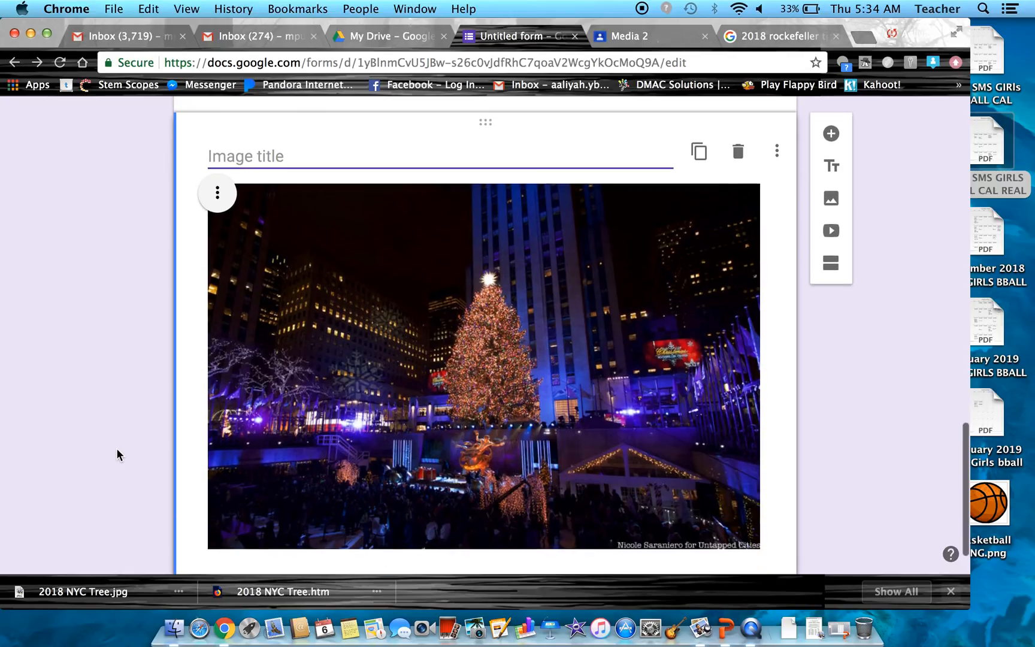
# Title the inserted picture "2018 NYC Rockefeller Tree", checking the tree's name in the Google image results.
pyautogui.write('2018 NYC Tree -')
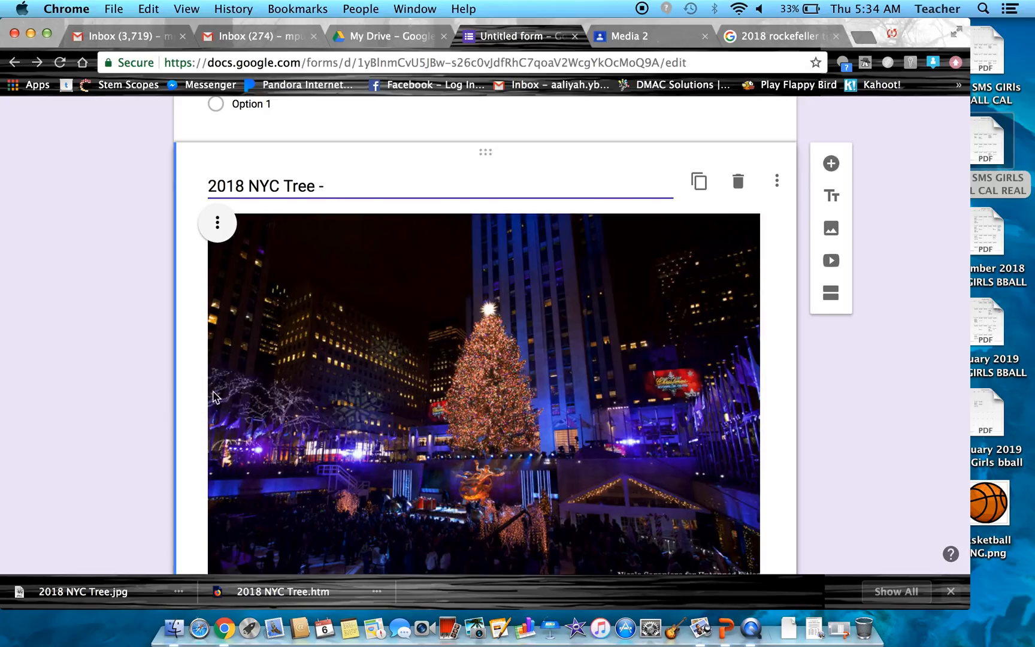
pyautogui.click(779, 36)
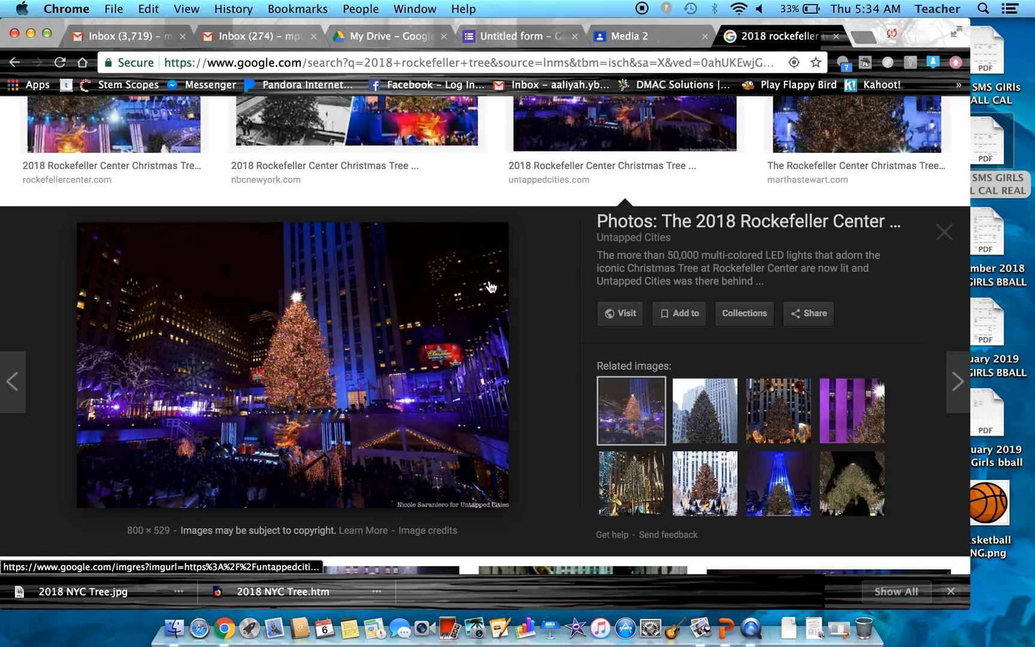
pyautogui.scroll(5, 490, 287)
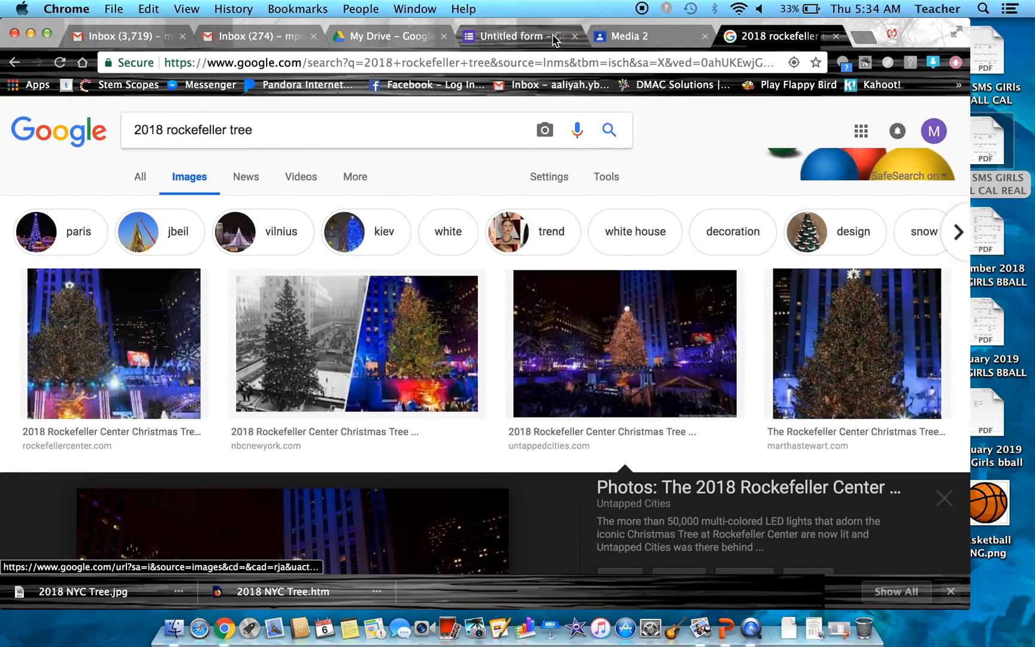
pyautogui.click(521, 36)
pyautogui.click(283, 191)
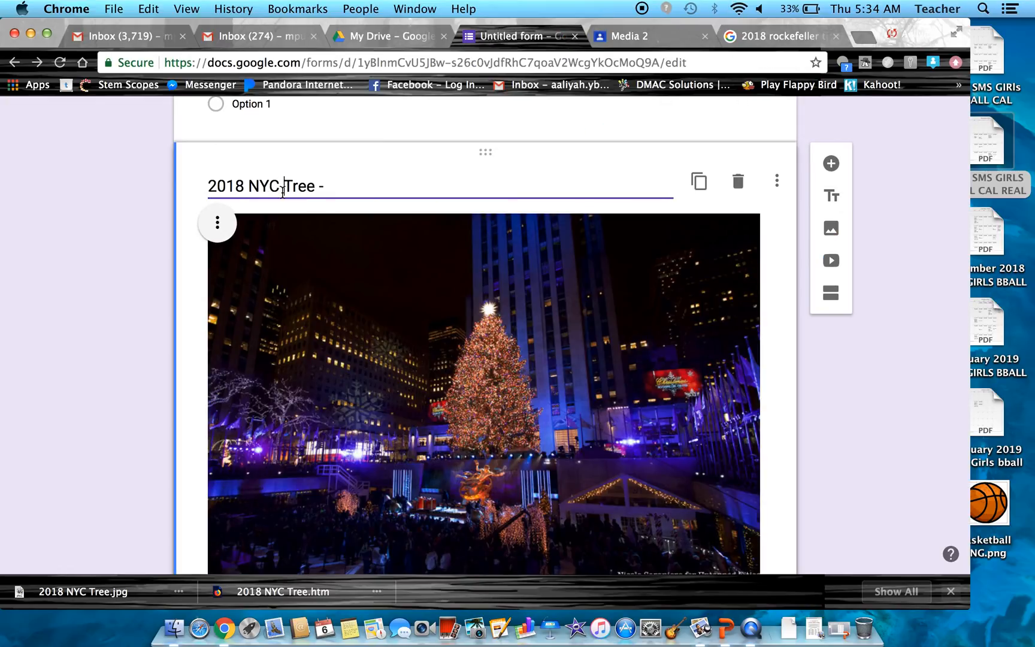
pyautogui.write('Rockefeller')
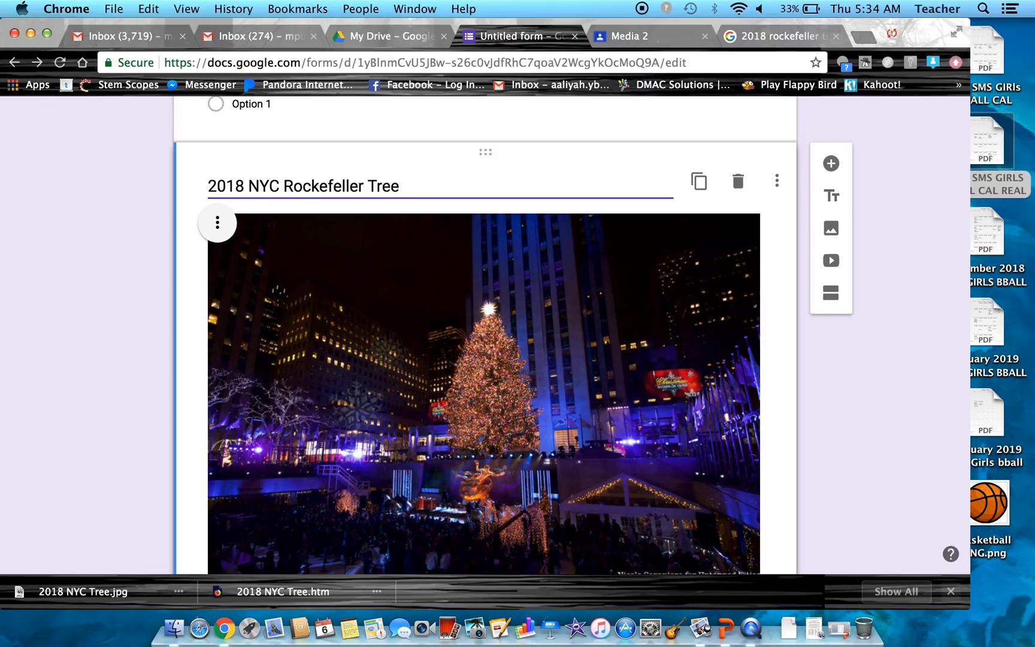
# Extend the picture's title with " - Do you like the tree?".
pyautogui.scroll(-3, 485, 336)
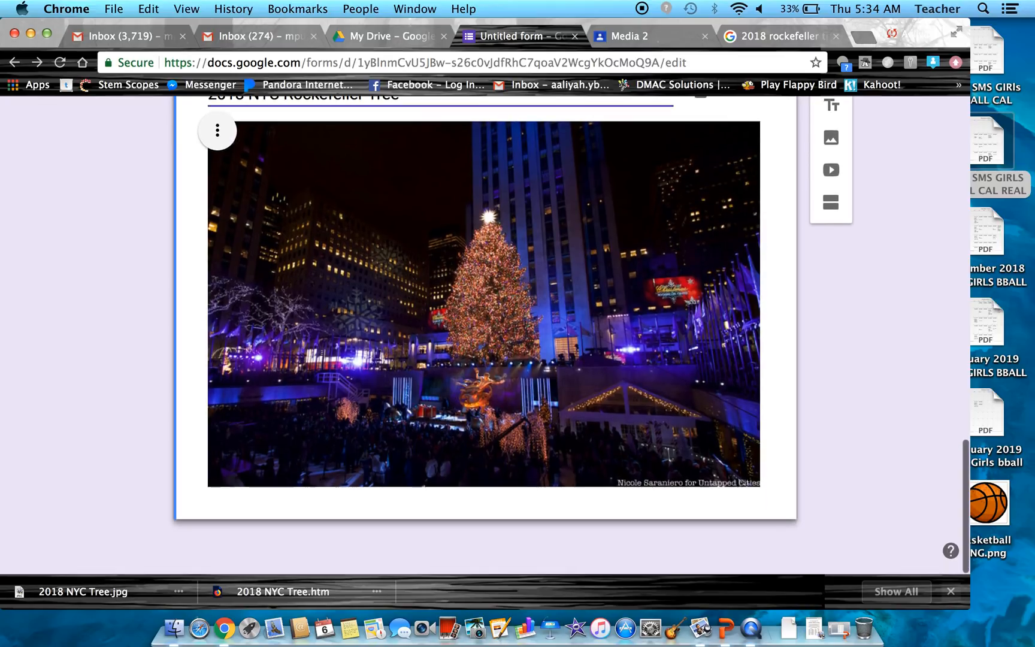
pyautogui.scroll(5, 485, 336)
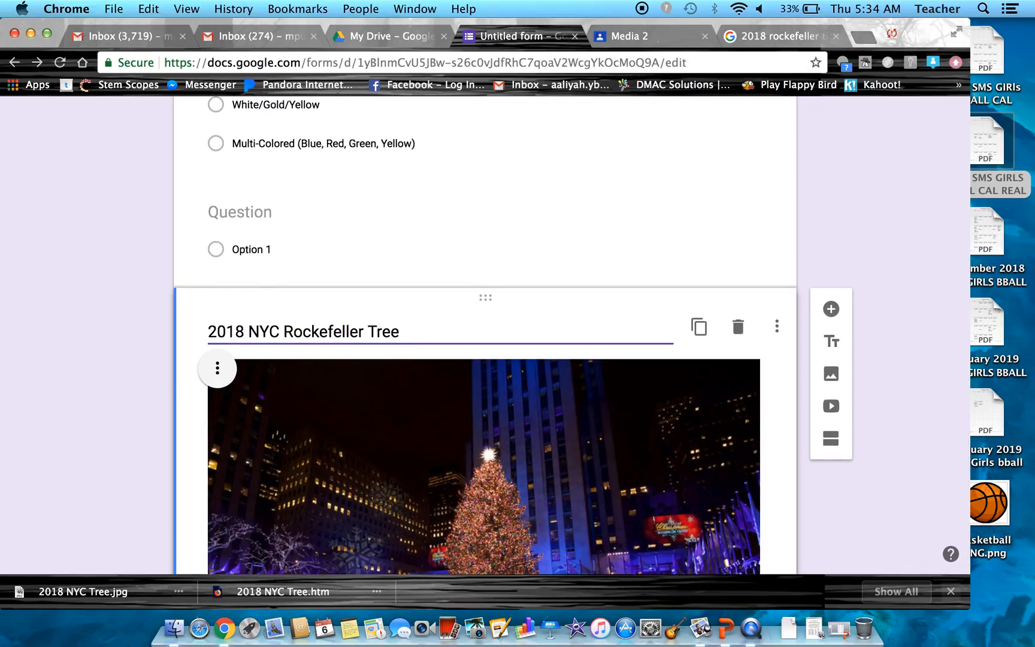
pyautogui.write('Do you like')
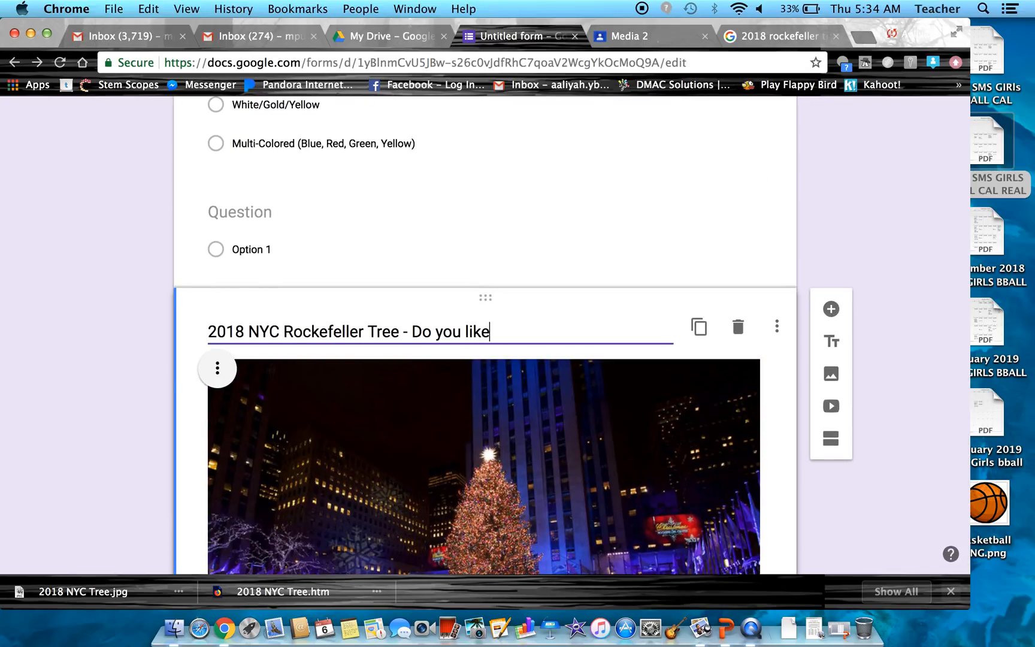
pyautogui.write(' the tree?')
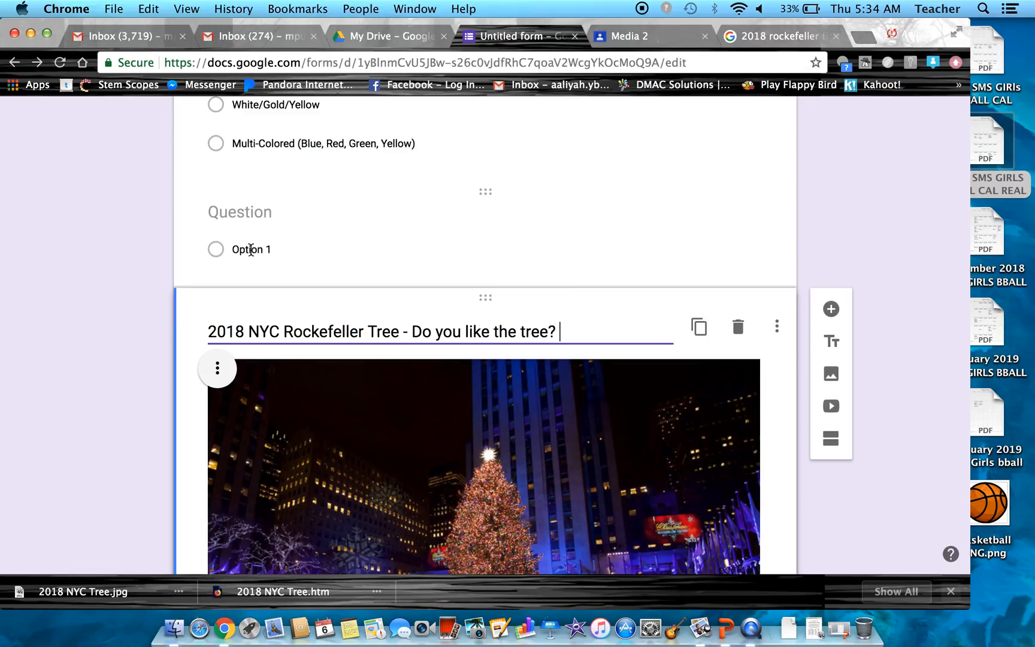
pyautogui.click(216, 369)
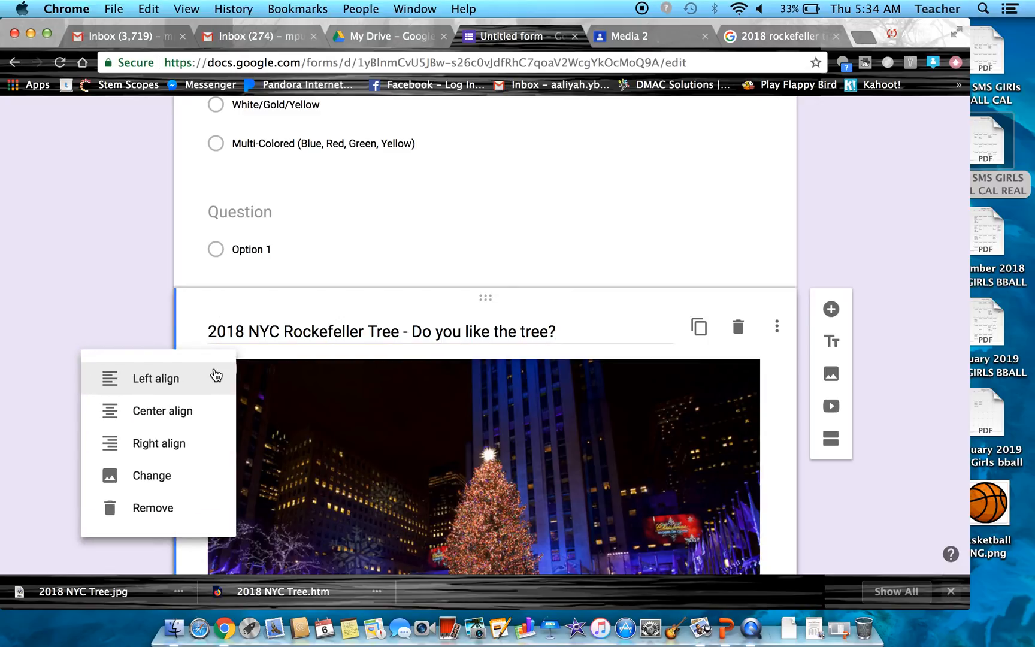
pyautogui.scroll(-4, 316, 390)
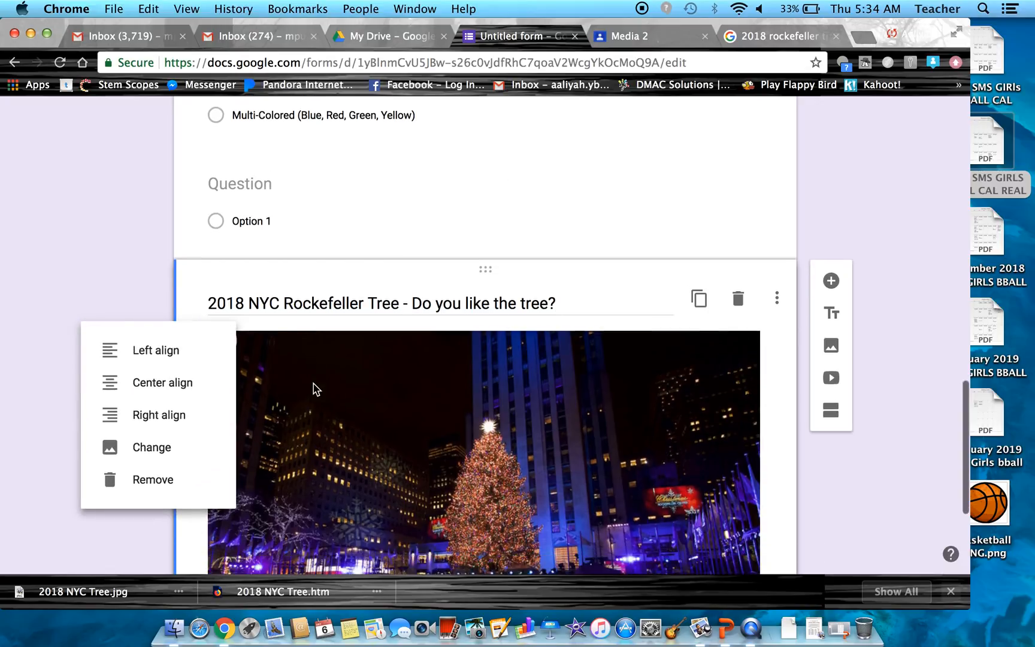
pyautogui.scroll(-4, 316, 390)
pyautogui.click(191, 480)
pyautogui.scroll(-8, 292, 529)
pyautogui.scroll(1, 377, 504)
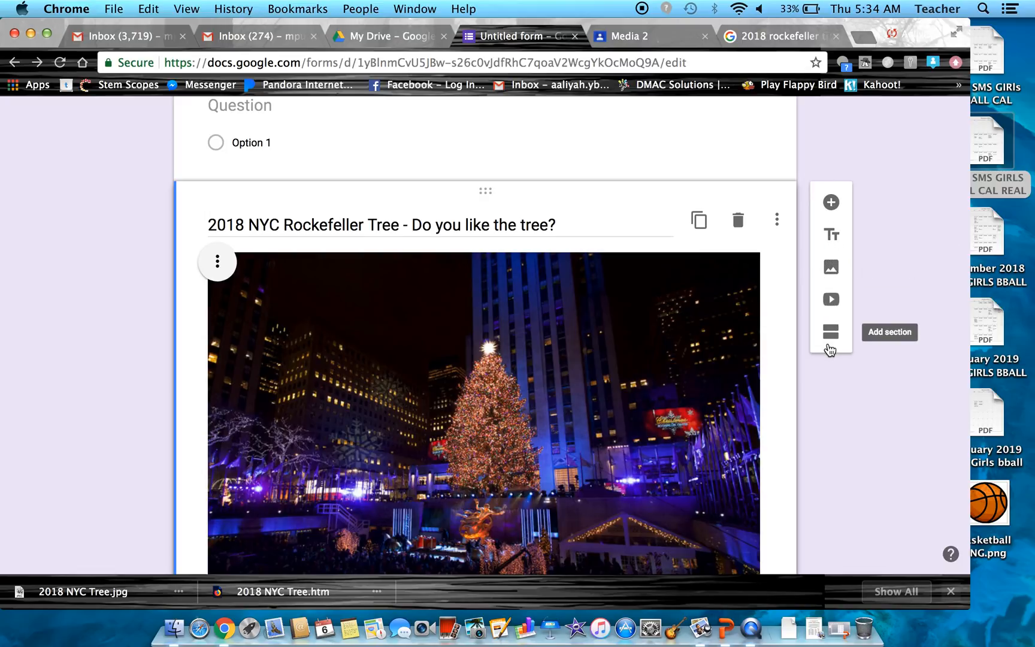
# Add a new section to the form after the Rockefeller tree picture.
pyautogui.click(830, 334)
pyautogui.scroll(5, 768, 435)
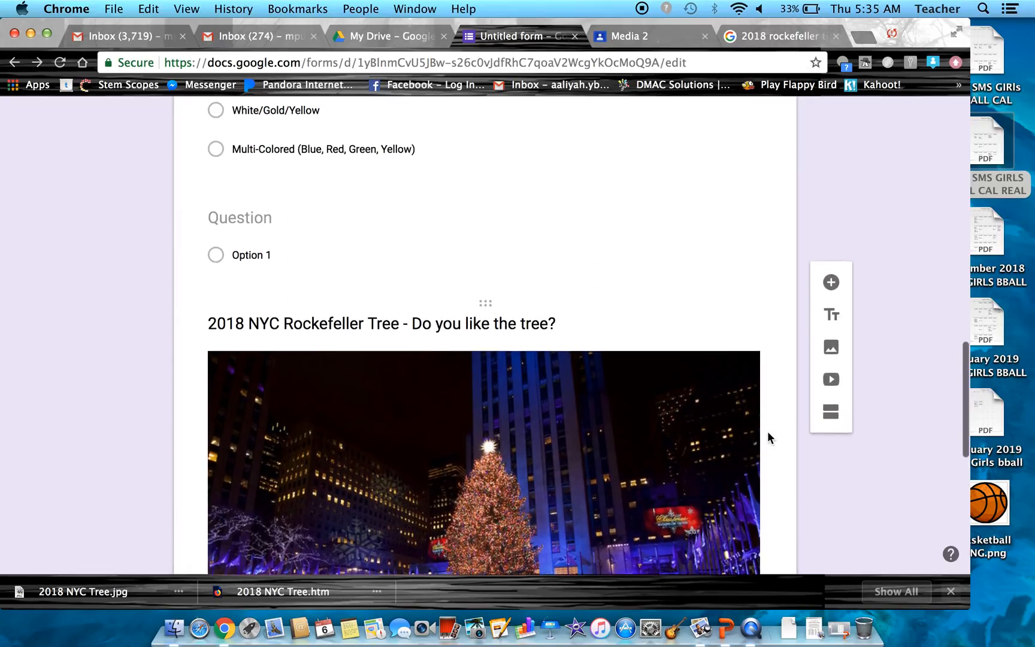
pyautogui.scroll(-1, 767, 436)
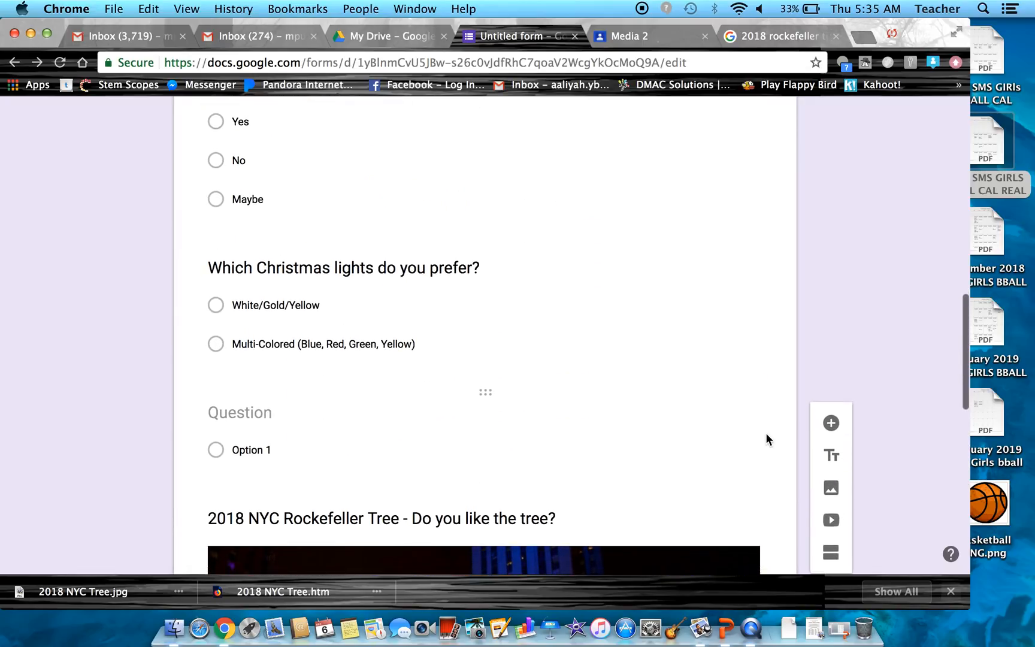
# Fill in the blank question above the picture as "Do you like the tree below?" with all suggested options: Yes, No and Maybe.
pyautogui.click(301, 420)
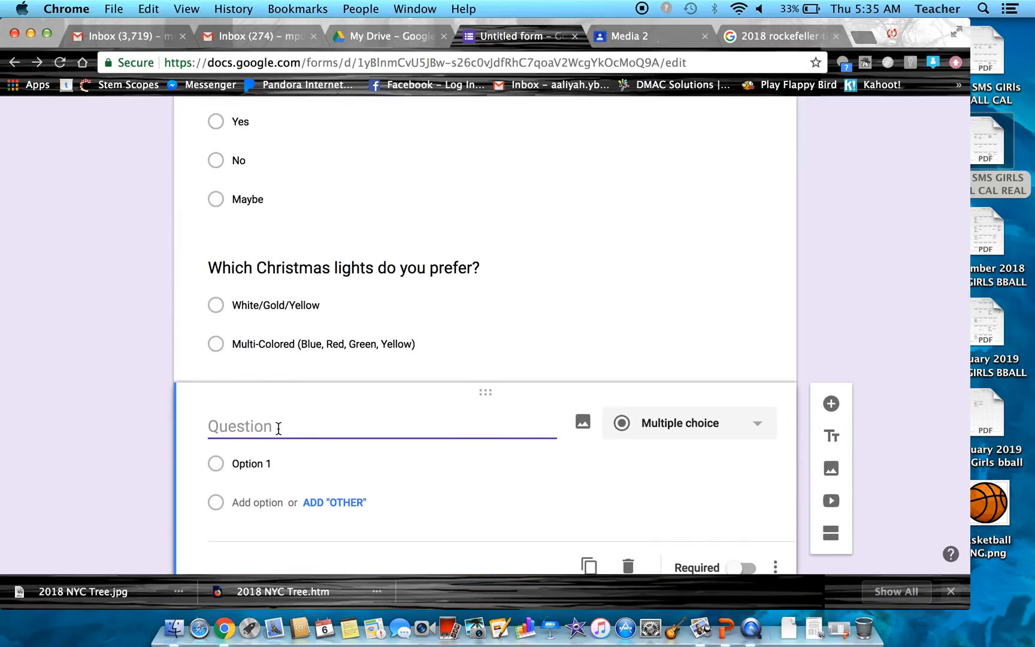
pyautogui.scroll(-3, 277, 427)
pyautogui.write('Do you')
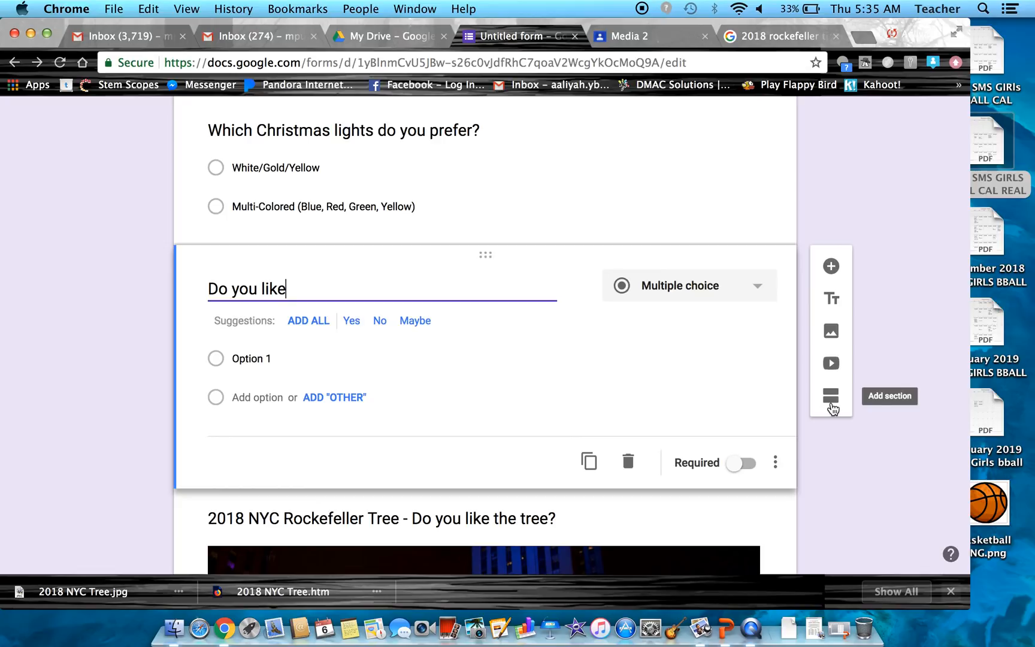
pyautogui.write('like teh tree below?')
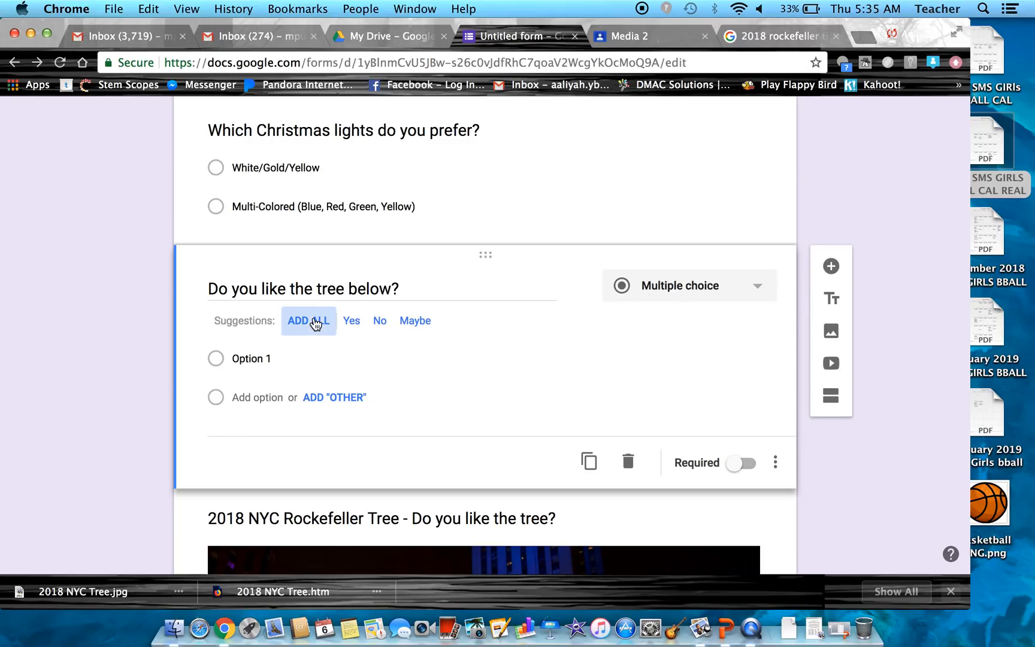
pyautogui.click(308, 321)
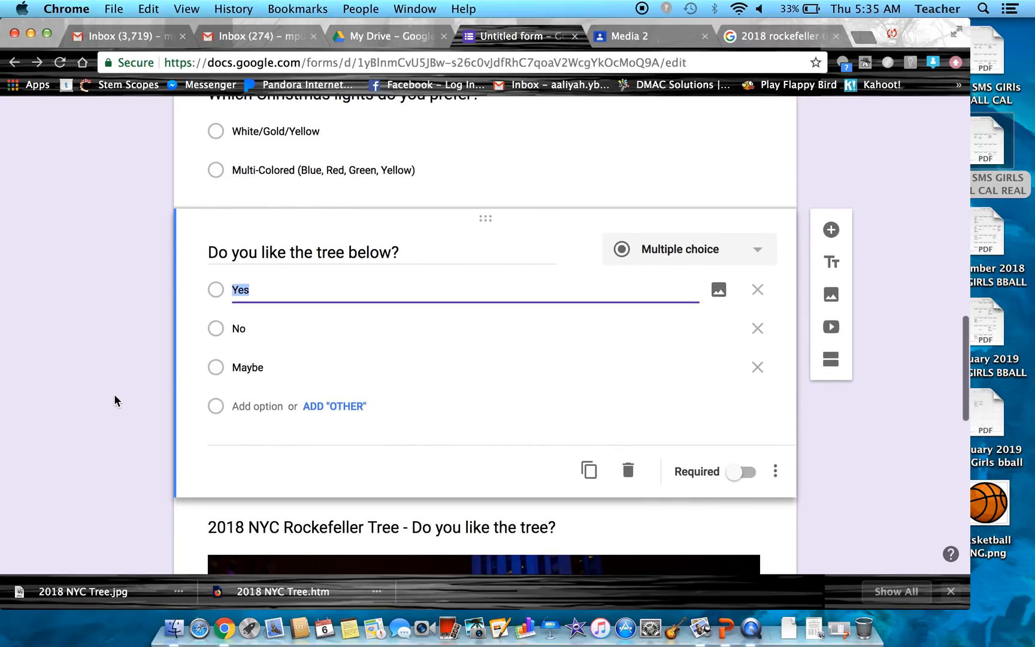
pyautogui.click(114, 393)
# Review the form from the tree question down to the picture and the untitled second section.
pyautogui.scroll(-4, 114, 394)
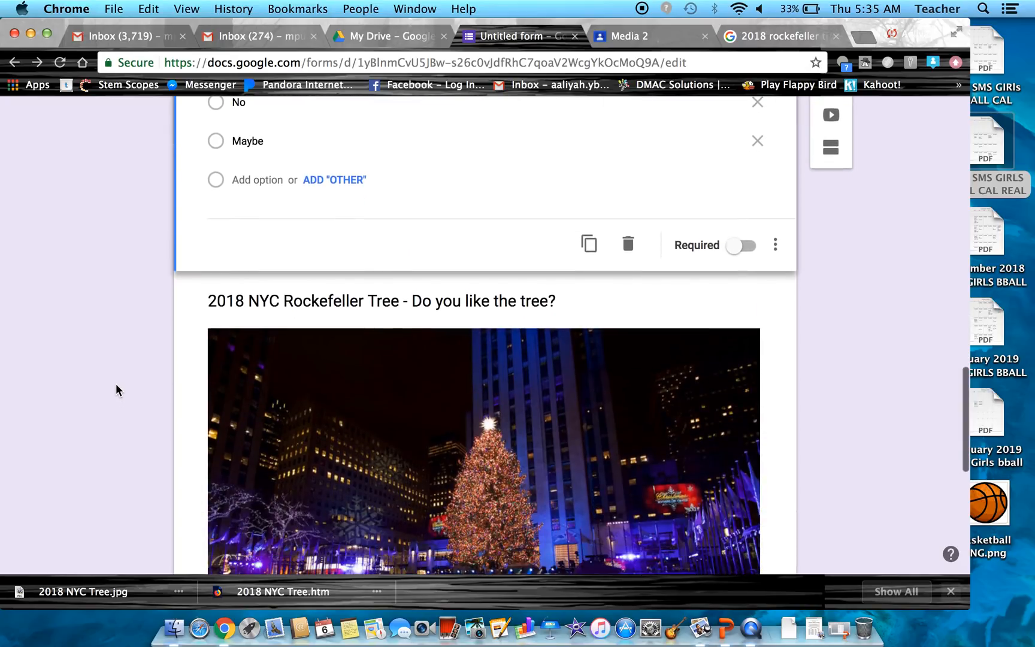
pyautogui.scroll(-7, 118, 390)
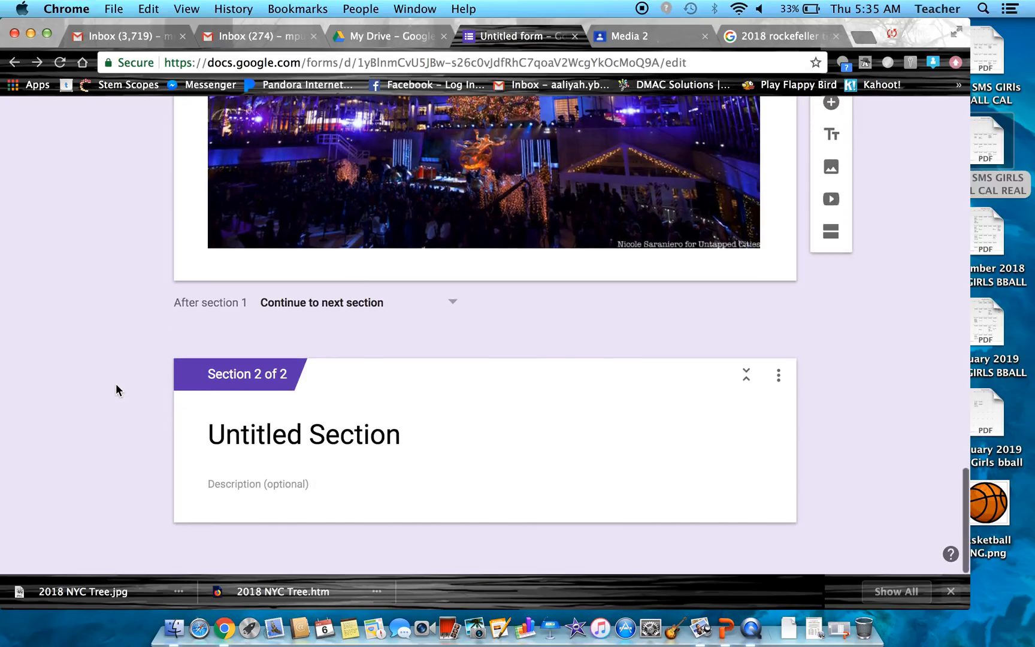
pyautogui.click(231, 435)
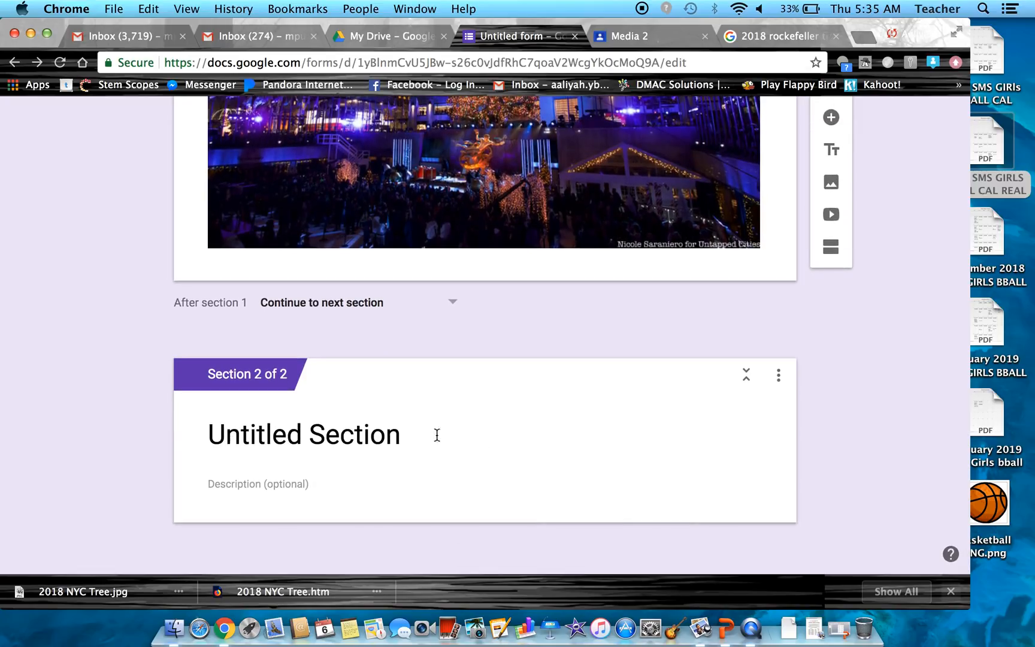
pyautogui.scroll(13, 572, 425)
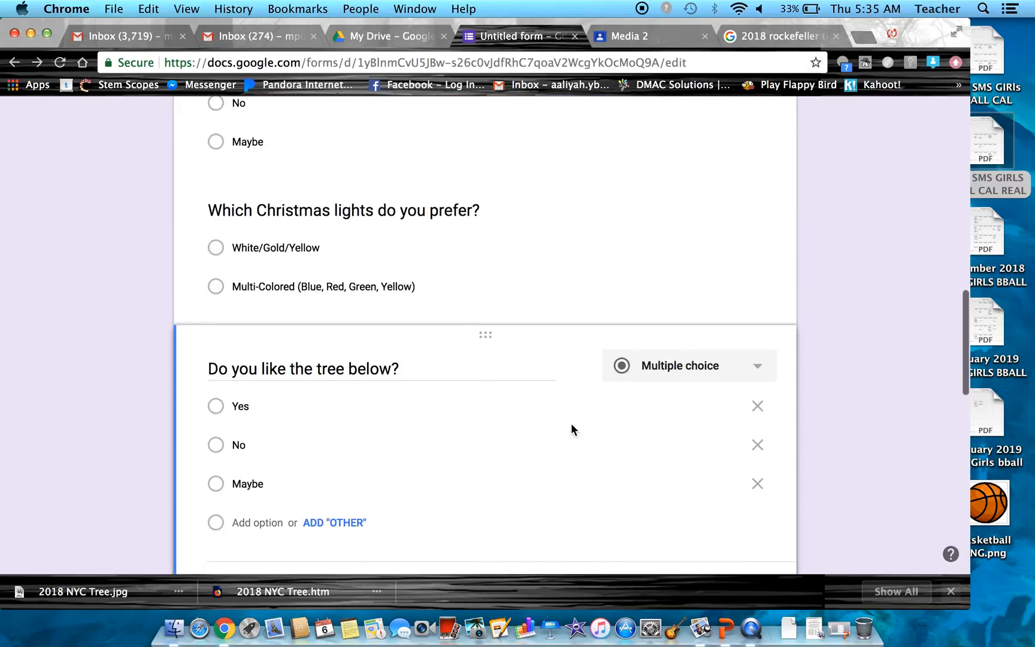
pyautogui.scroll(-12, 571, 423)
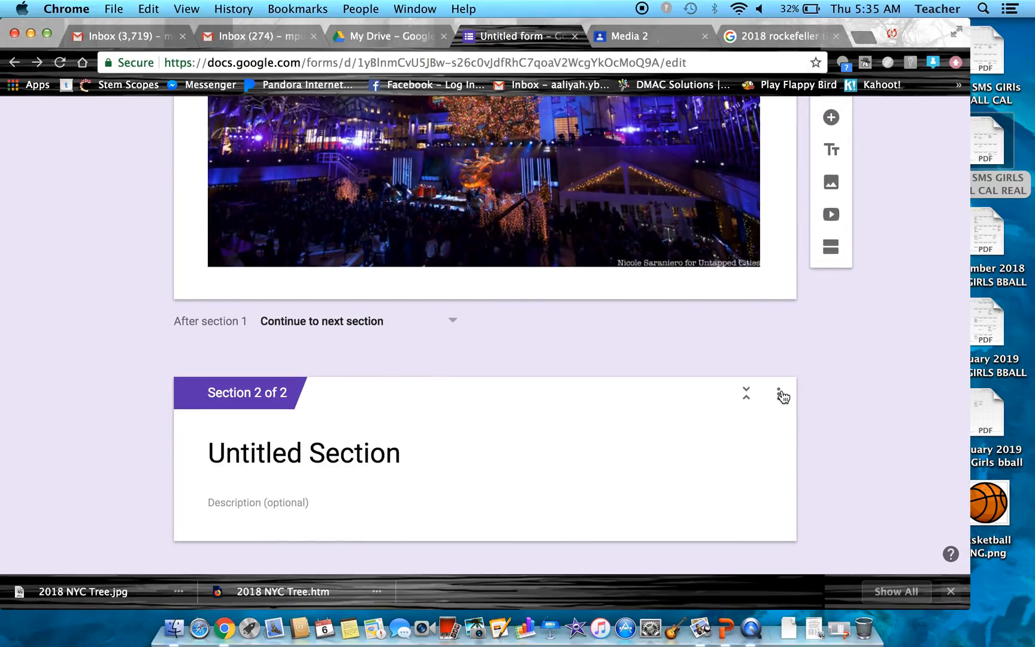
pyautogui.click(782, 397)
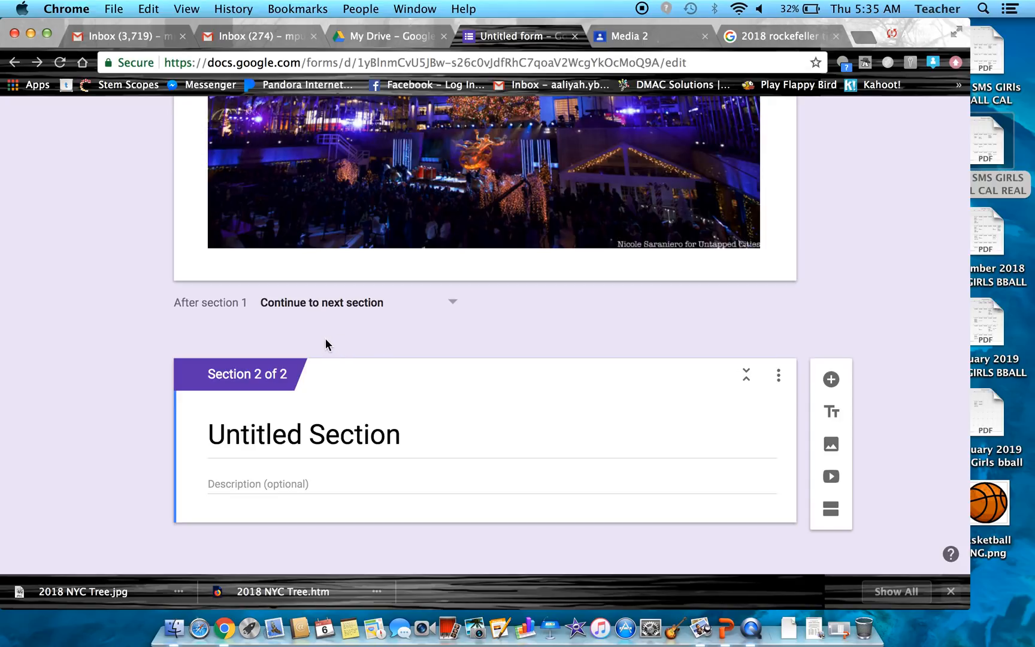
# Title the untitled second section "Christmas Movies".
pyautogui.scroll(2, 362, 400)
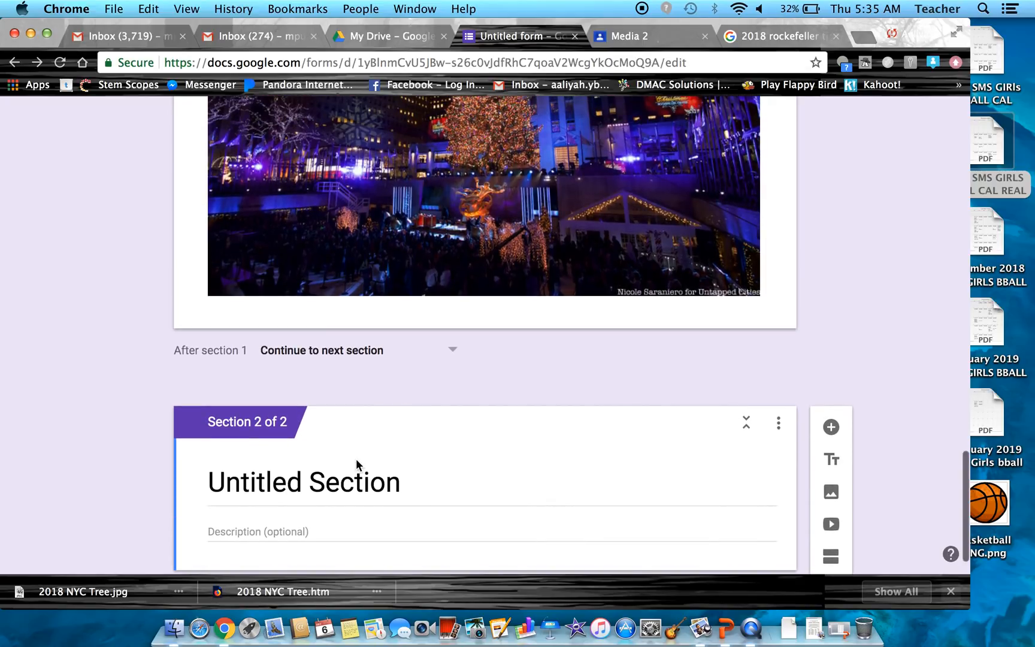
pyautogui.scroll(10, 356, 465)
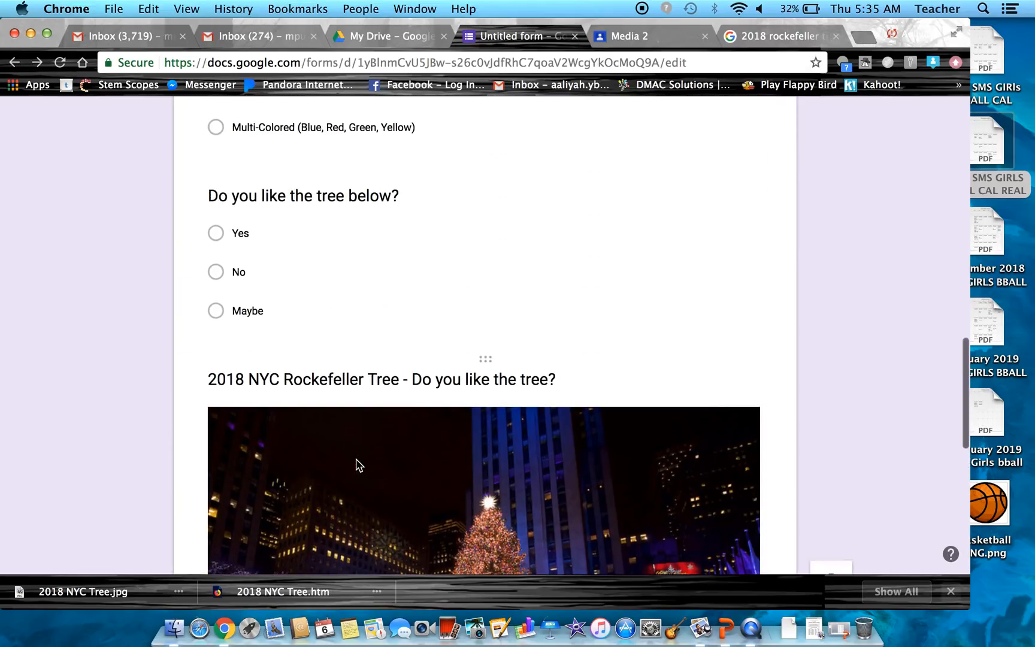
pyautogui.scroll(-15, 122, 374)
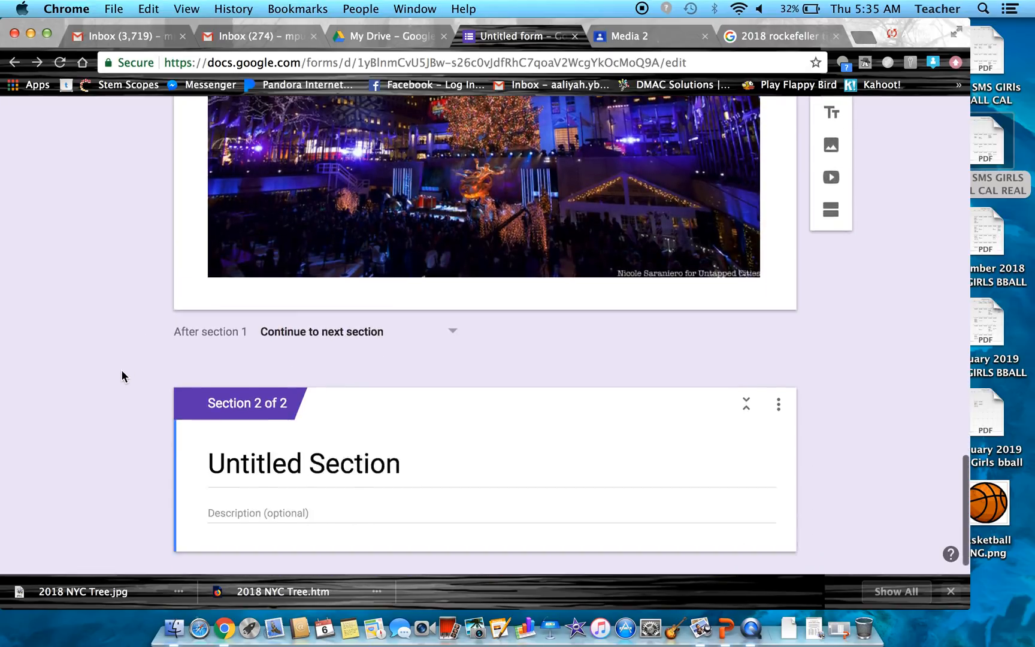
pyautogui.click(275, 435)
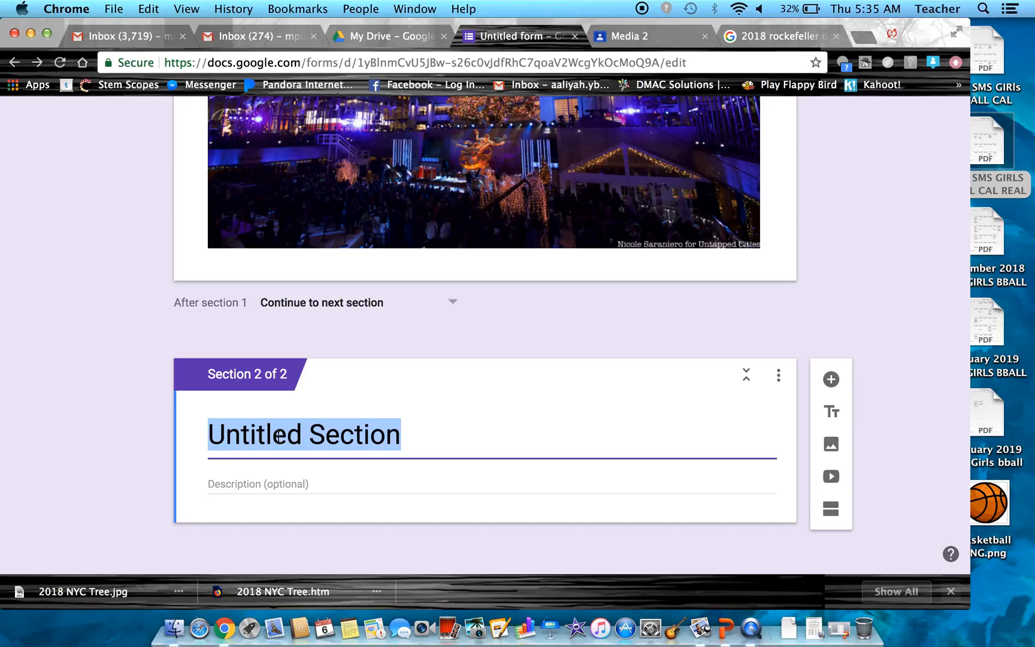
pyautogui.write('Christmas Movies')
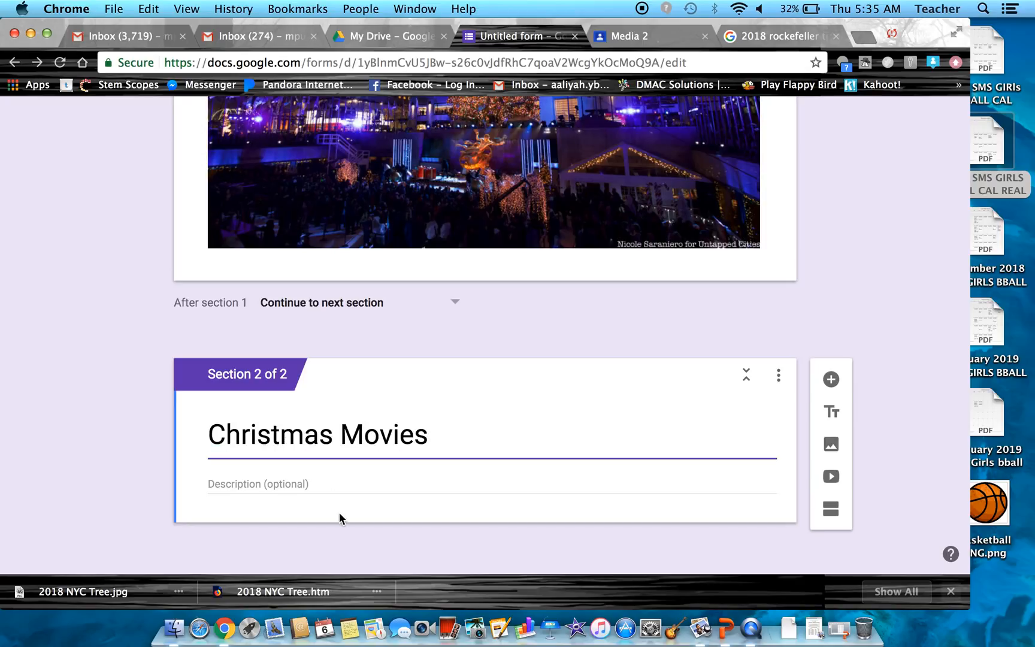
# Describe the Christmas Movies section as "Lets discuss our favorite Christmas Movies!".
pyautogui.click(342, 481)
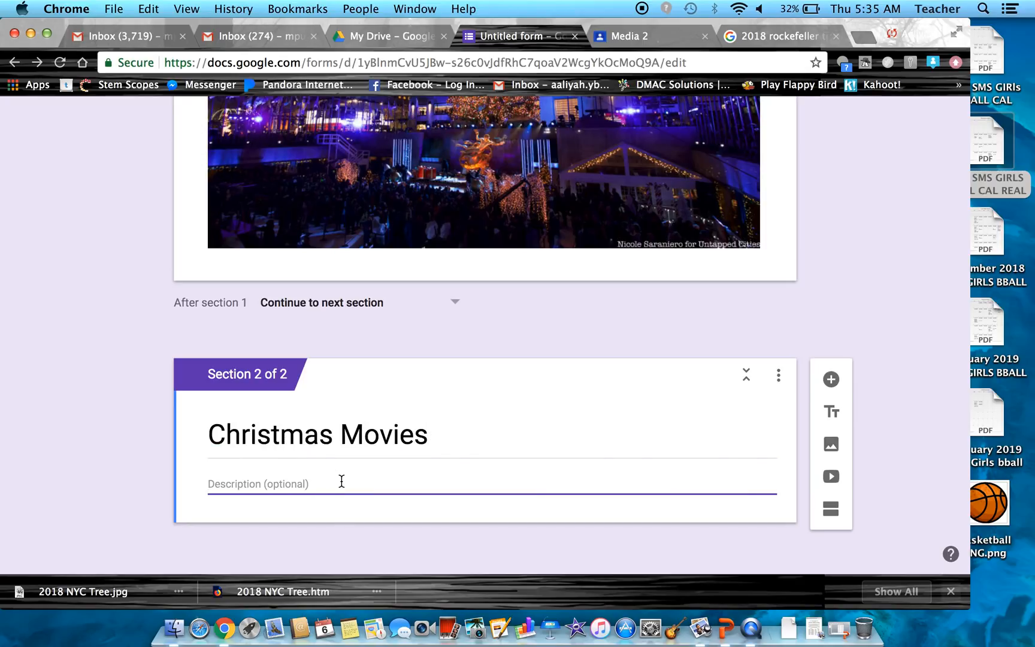
pyautogui.write('We')
pyautogui.write(' a')
pyautogui.press('BackSpace')
pyautogui.press('BackSpace')
pyautogui.press('BackSpace')
pyautogui.press('BackSpace')
pyautogui.write('Li')
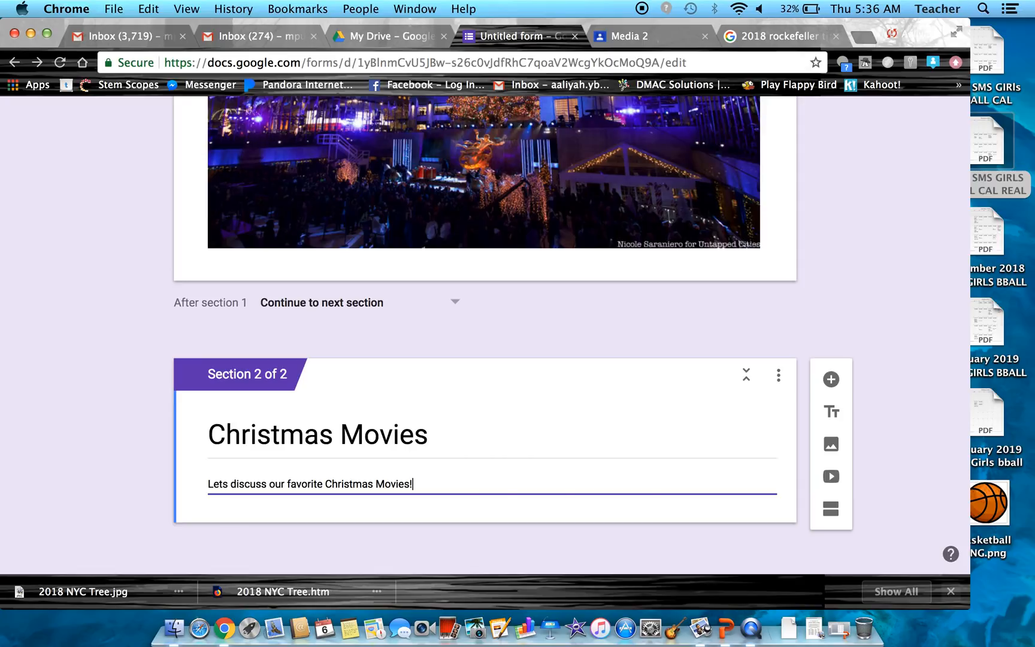
# Add a short answer question reading "List your favorite Christmas Movie Below" to the Christmas Movies section.
pyautogui.click(831, 379)
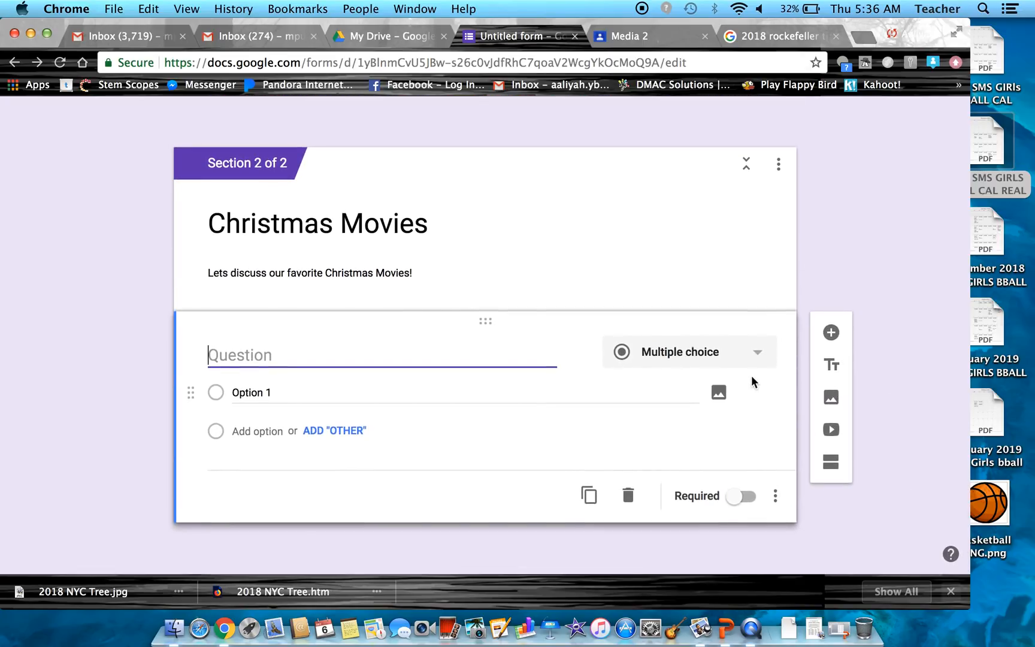
pyautogui.click(745, 363)
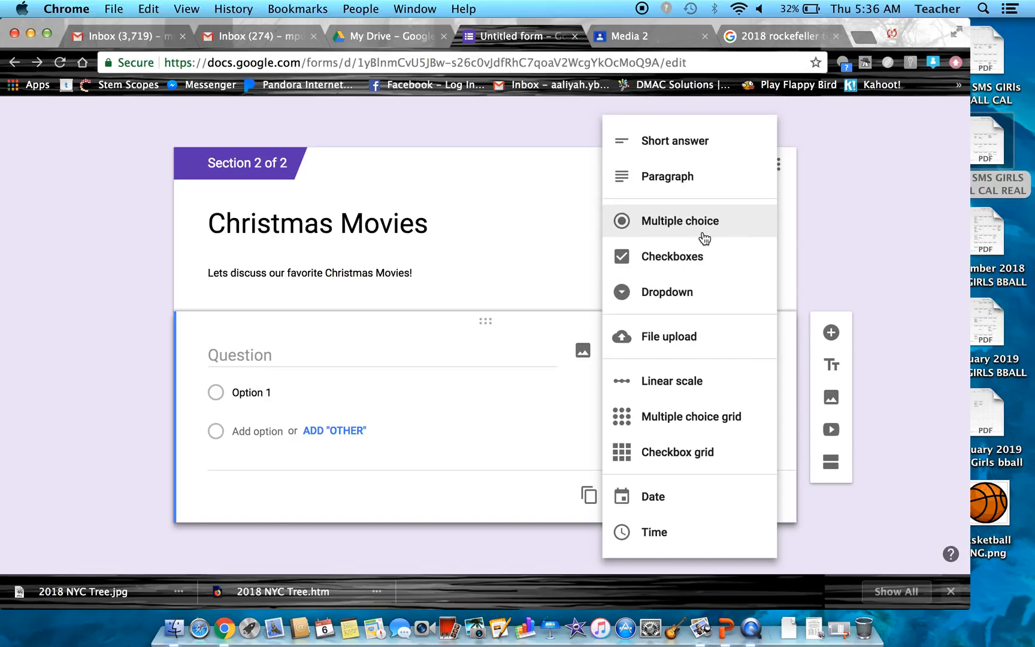
pyautogui.click(673, 142)
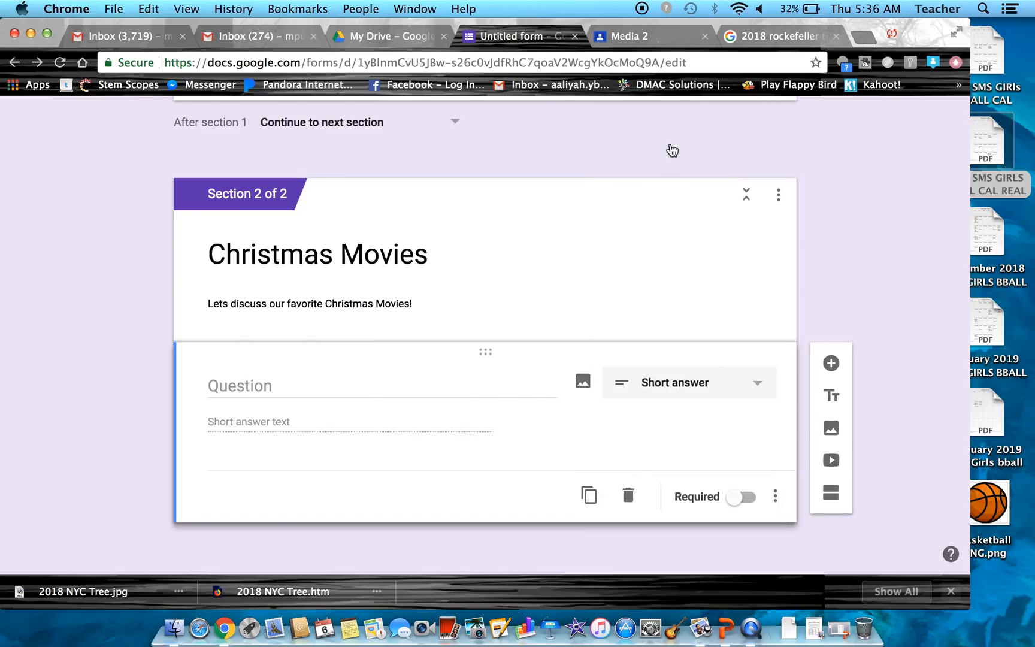
pyautogui.click(285, 383)
pyautogui.write('List y')
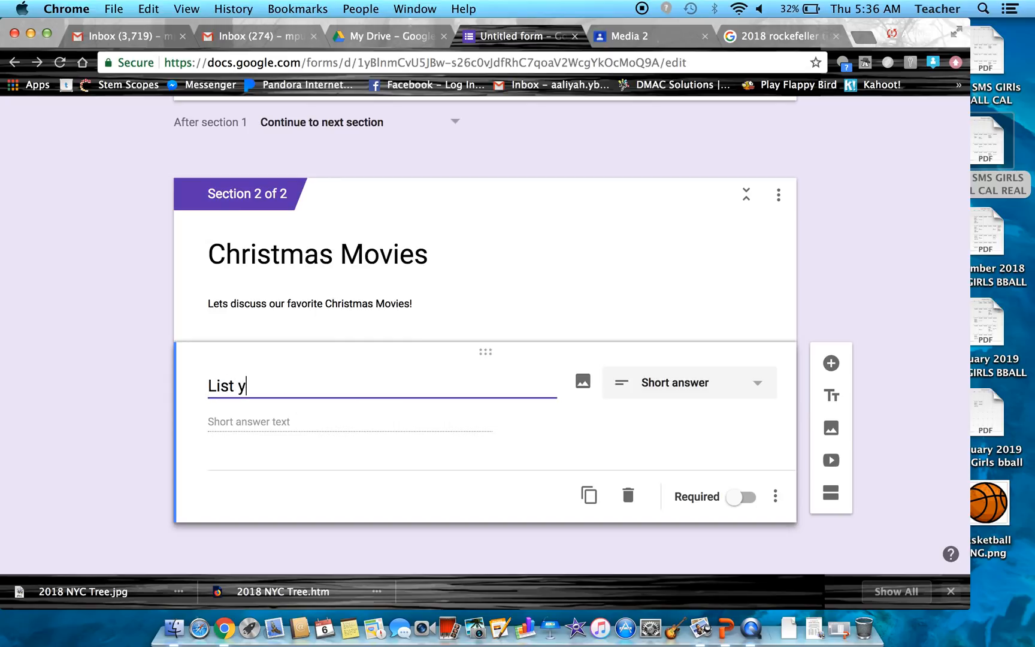
pyautogui.write('our favorite Christ')
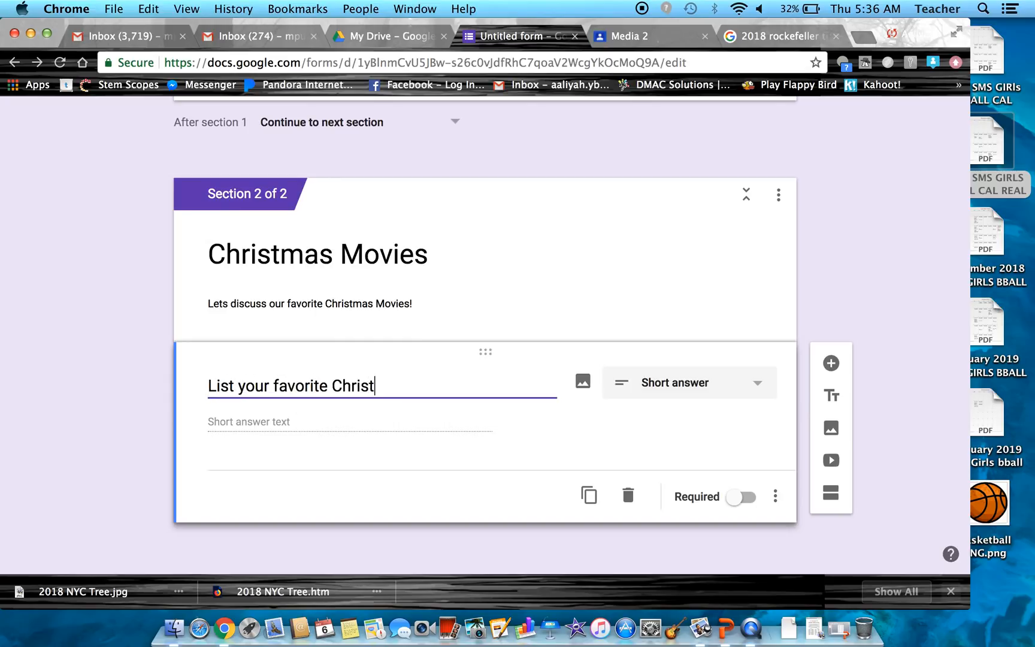
pyautogui.write('mas Movie Below')
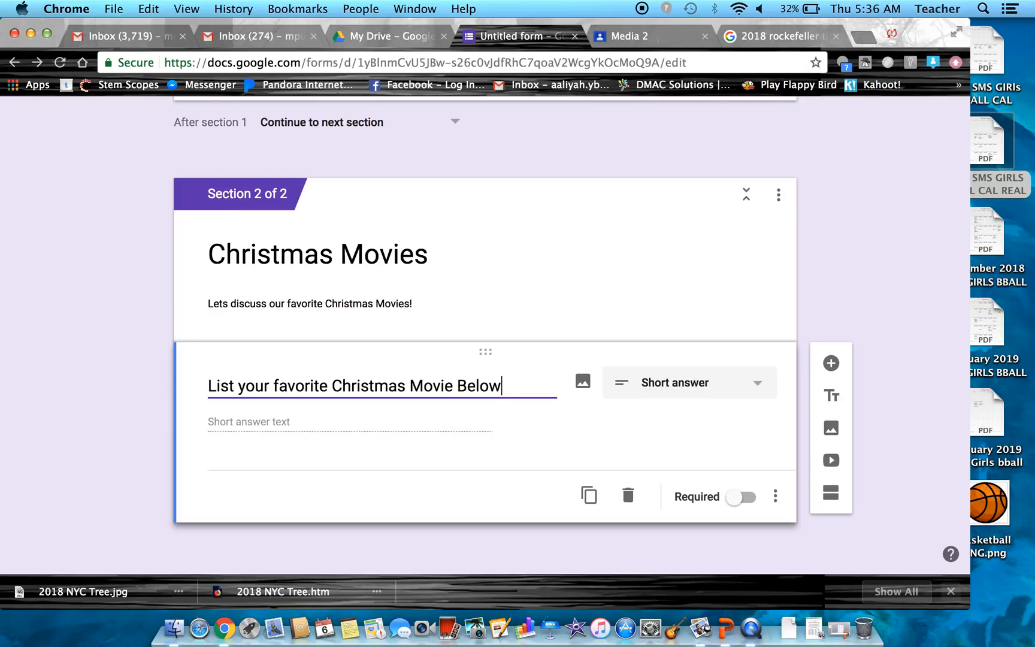
pyautogui.click(261, 427)
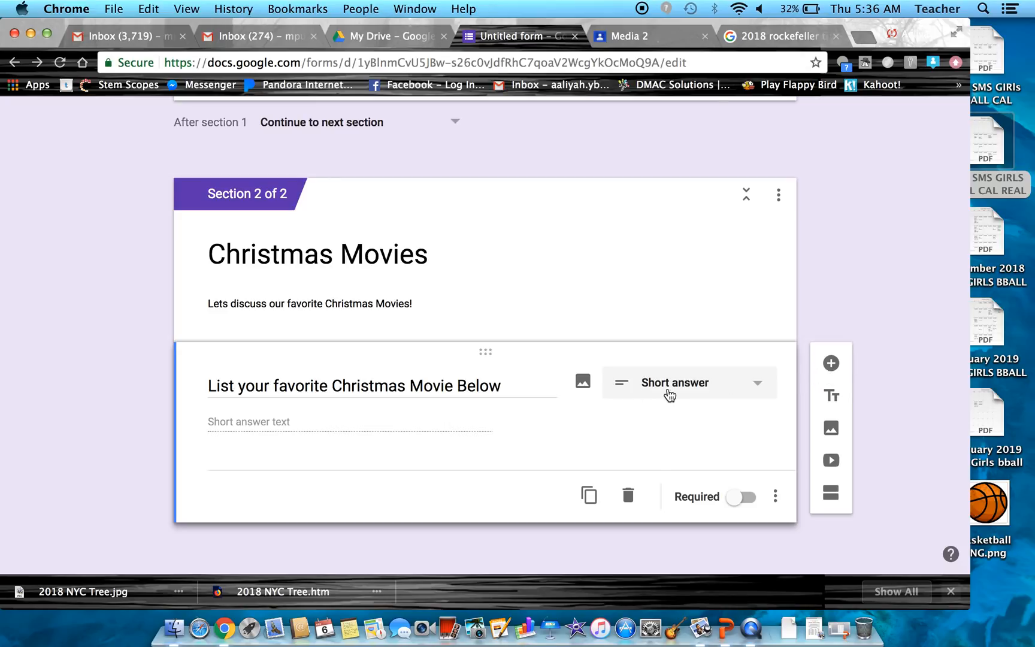
# Add a second question to the section reading "What is the most overrated Christmas Movie?".
pyautogui.click(831, 363)
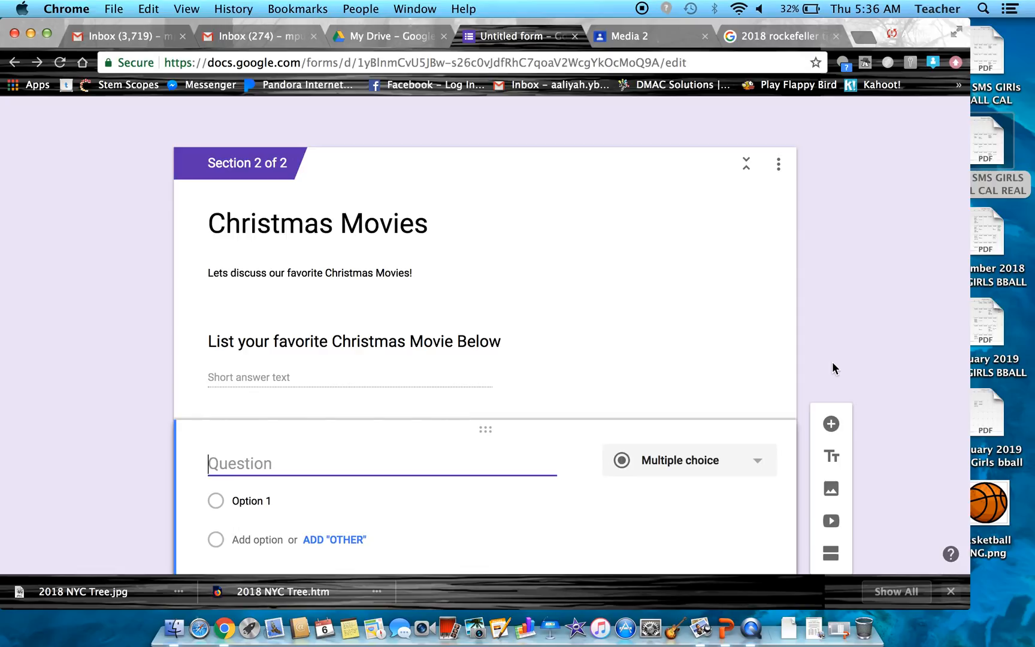
pyautogui.write('What is the most overra')
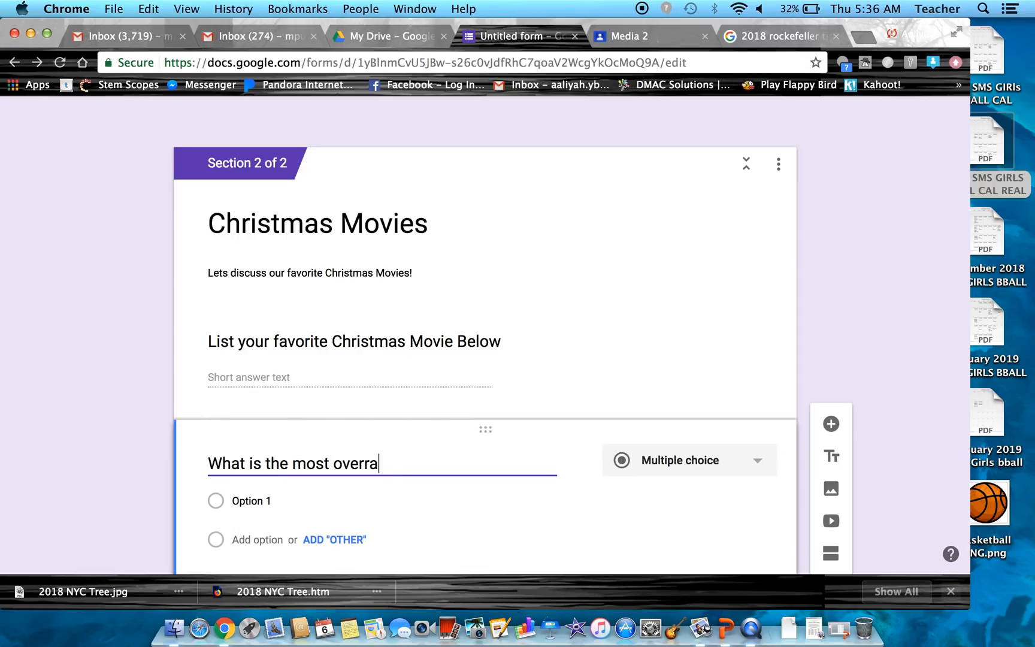
pyautogui.write('ted Christmas Movie?')
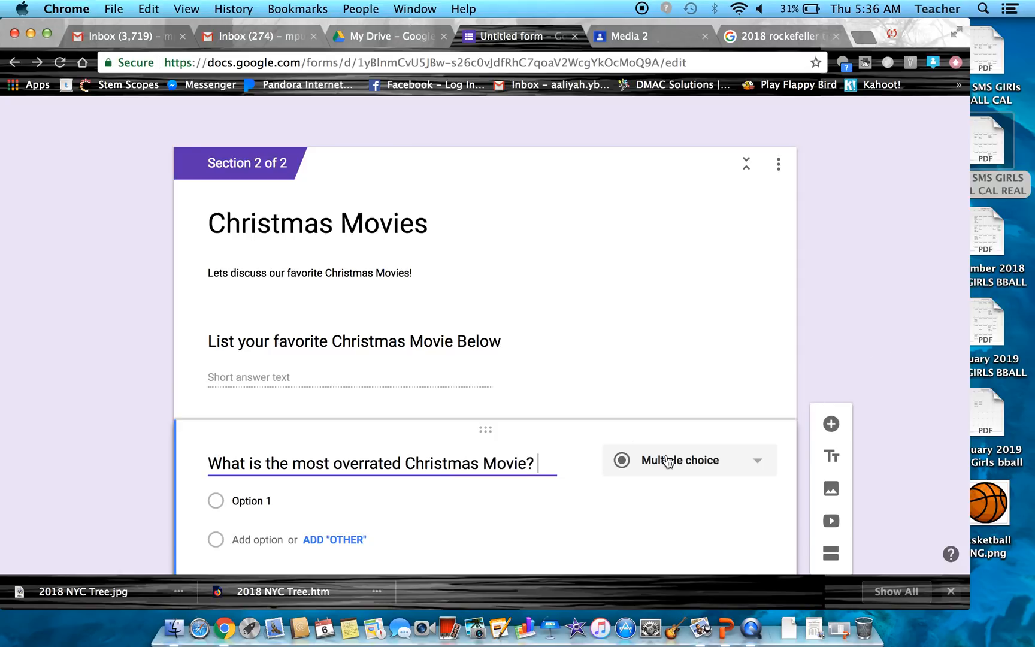
# End the favorite Christmas movie question with a period.
pyautogui.click(521, 350)
pyautogui.press('Right')
pyautogui.write('.')
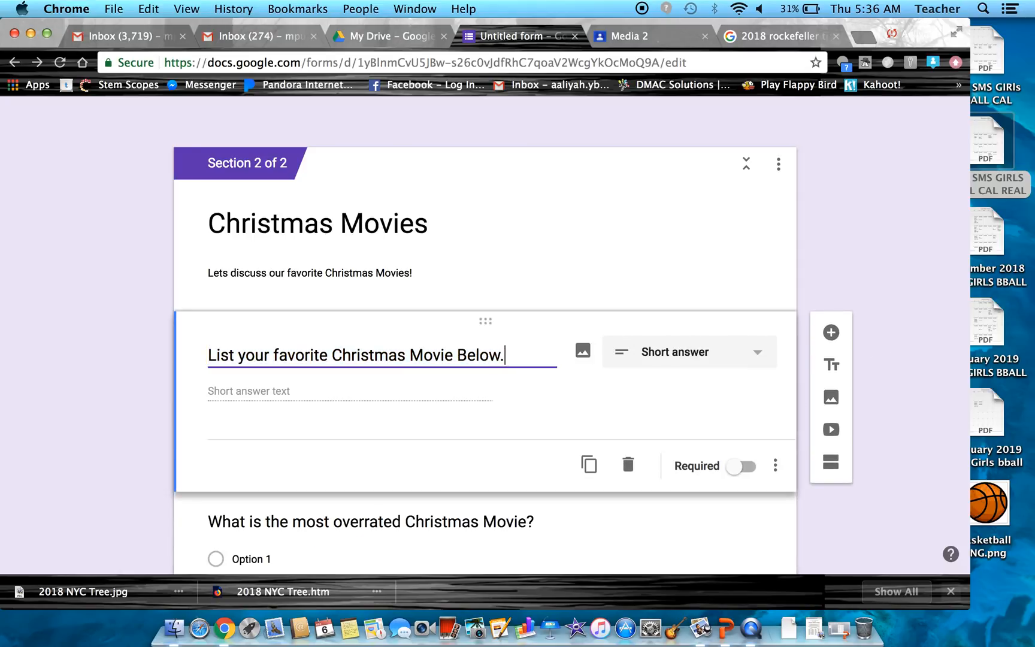
# Change the overrated Christmas movie question to the Short answer type.
pyautogui.scroll(-2, 513, 423)
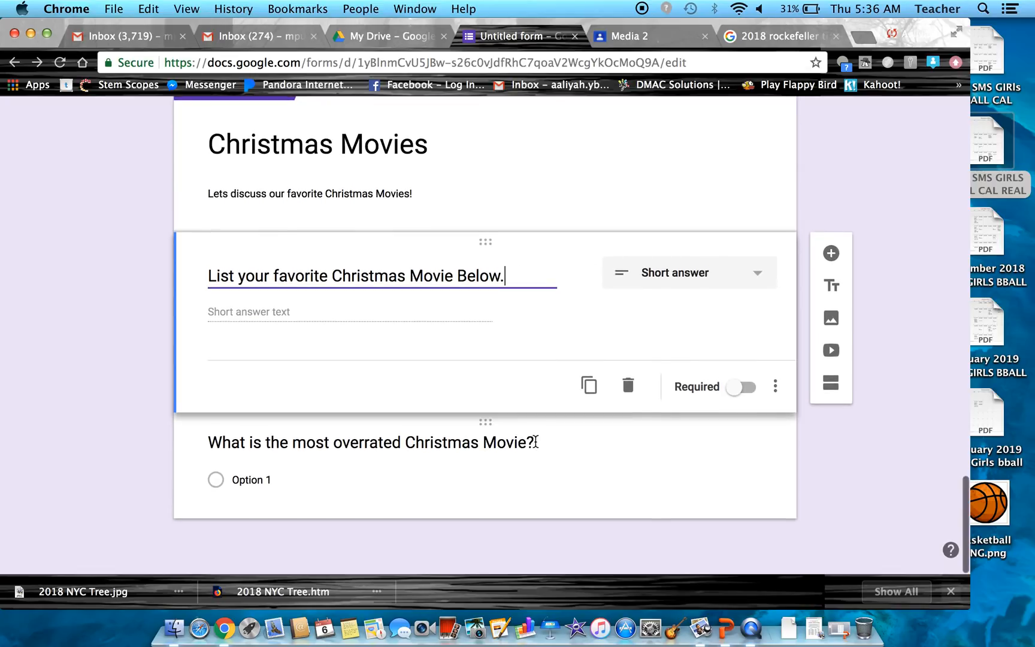
pyautogui.click(580, 446)
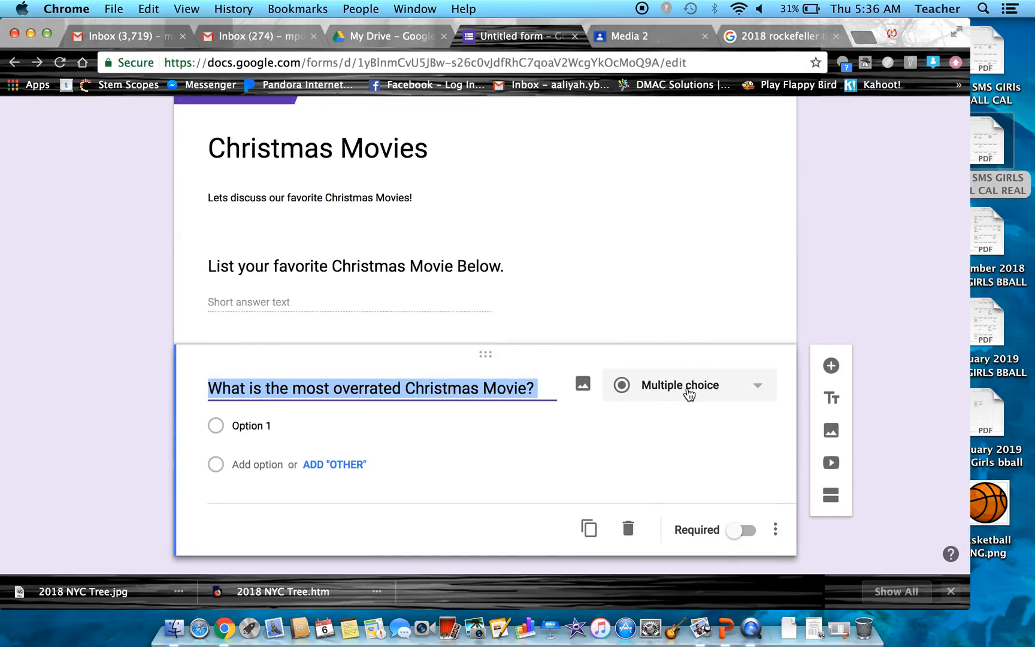
pyautogui.click(687, 395)
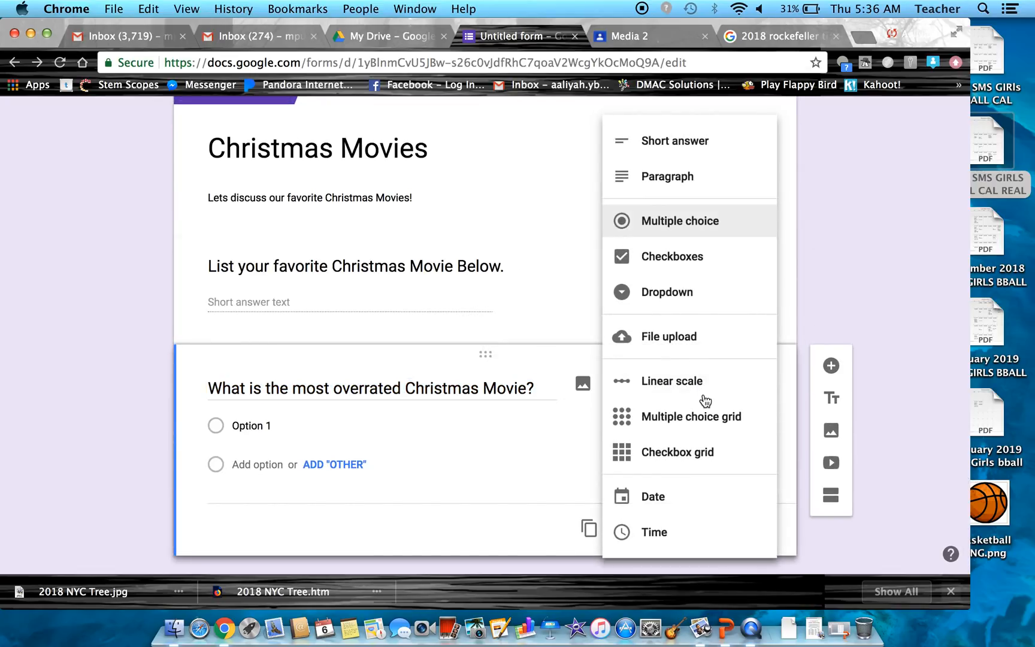
pyautogui.click(667, 147)
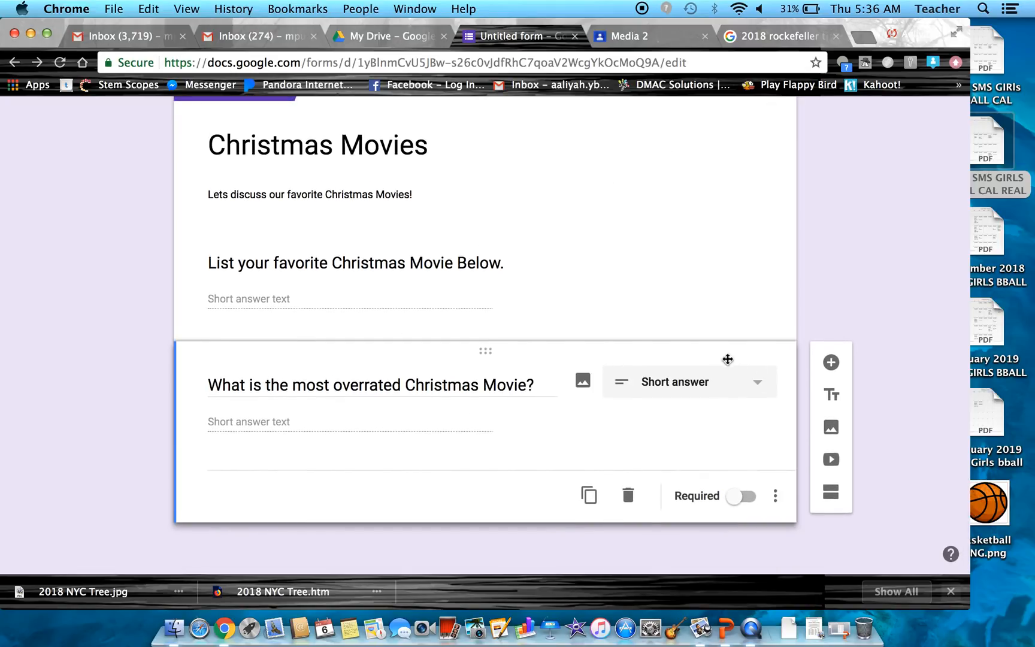
# Add a third short answer question reading "What movie do you watch every Christmas?".
pyautogui.click(833, 364)
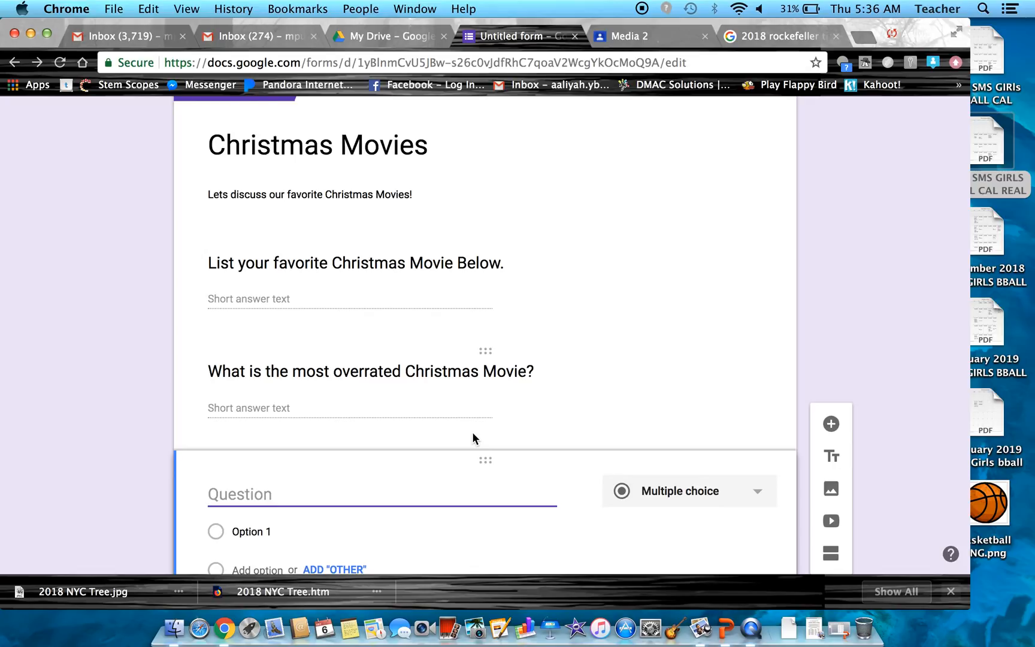
pyautogui.write('I')
pyautogui.press('BackSpace')
pyautogui.write('What movie do you watch every Christmas?')
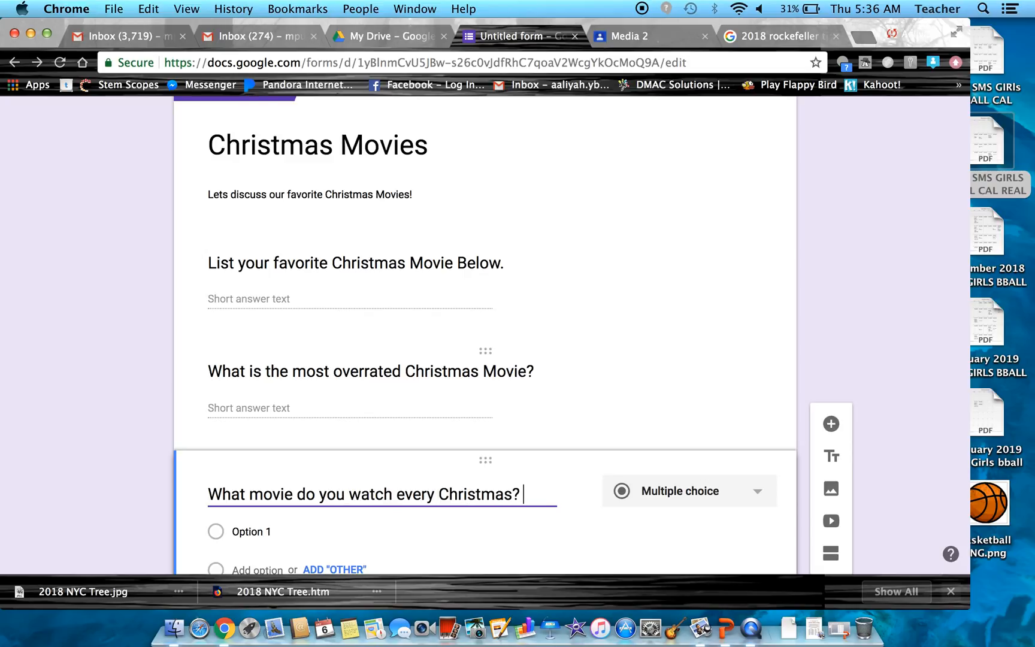
pyautogui.click(727, 508)
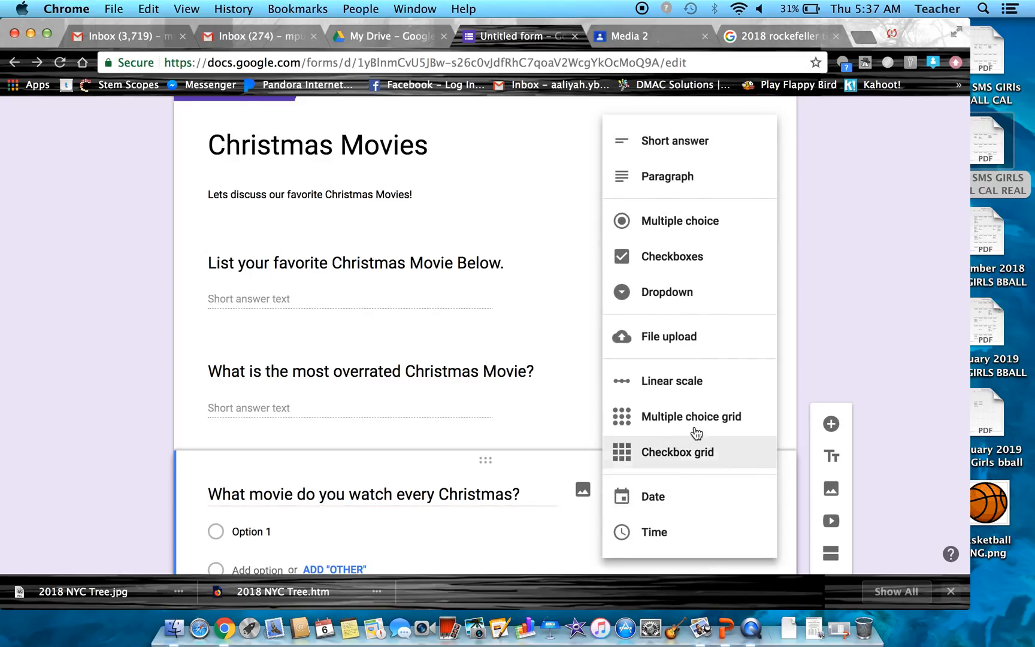
pyautogui.click(681, 139)
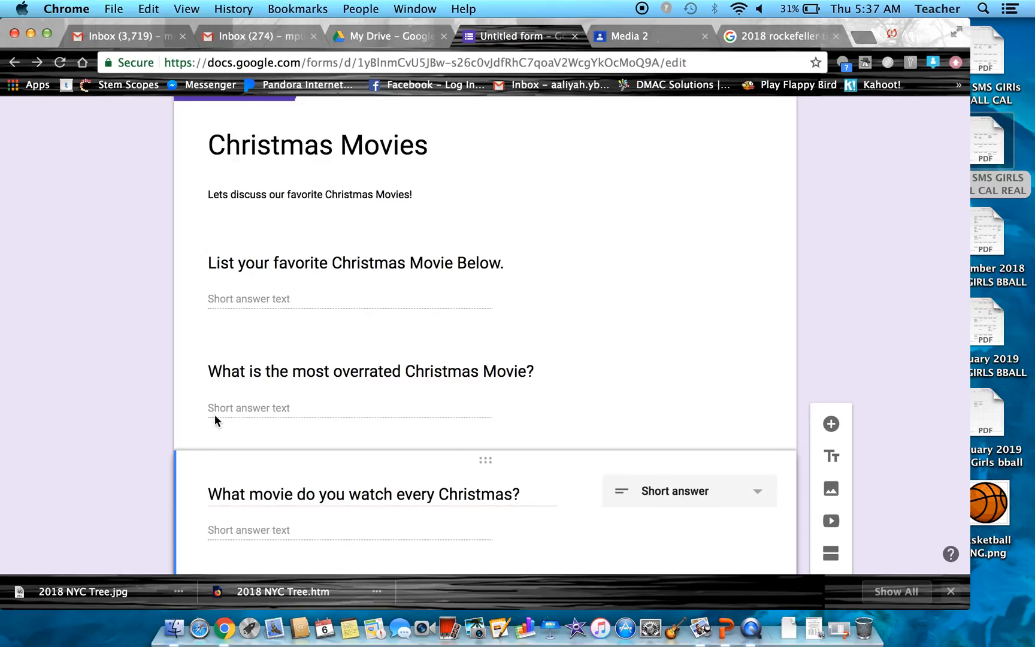
# Review the whole form, checking the questions and the tree picture in both the Christmas Survey and Christmas Movies sections.
pyautogui.scroll(-3, 110, 505)
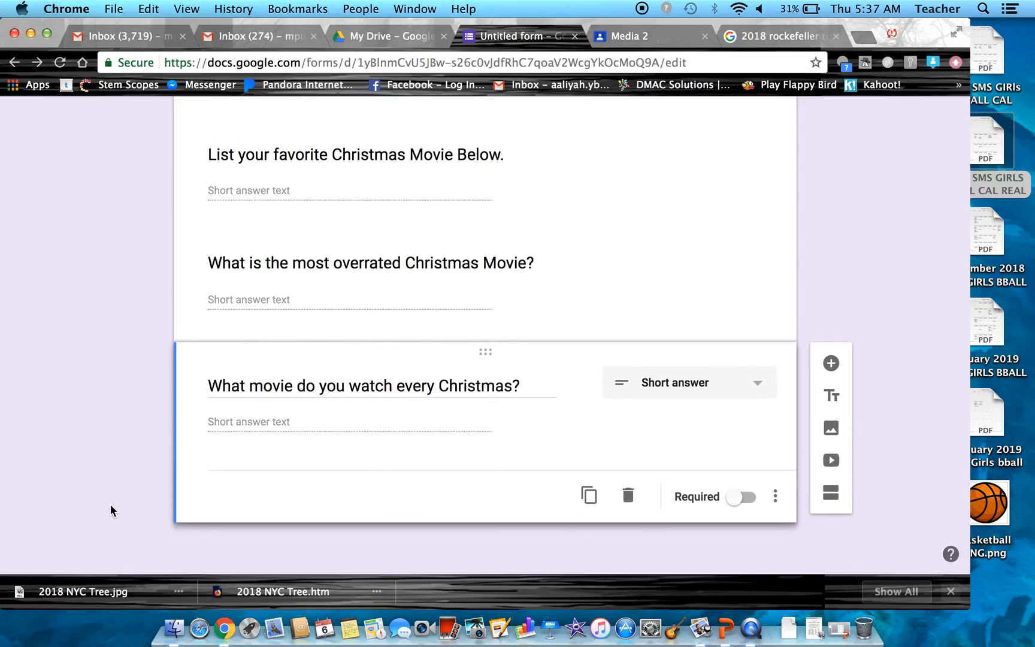
pyautogui.scroll(10, 111, 505)
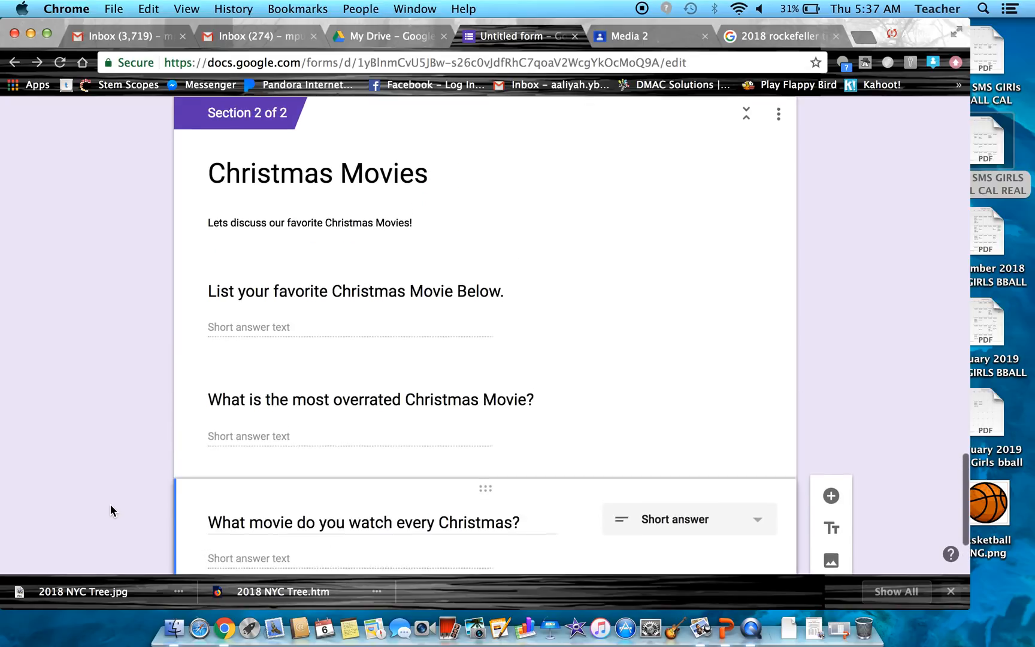
pyautogui.scroll(12, 111, 506)
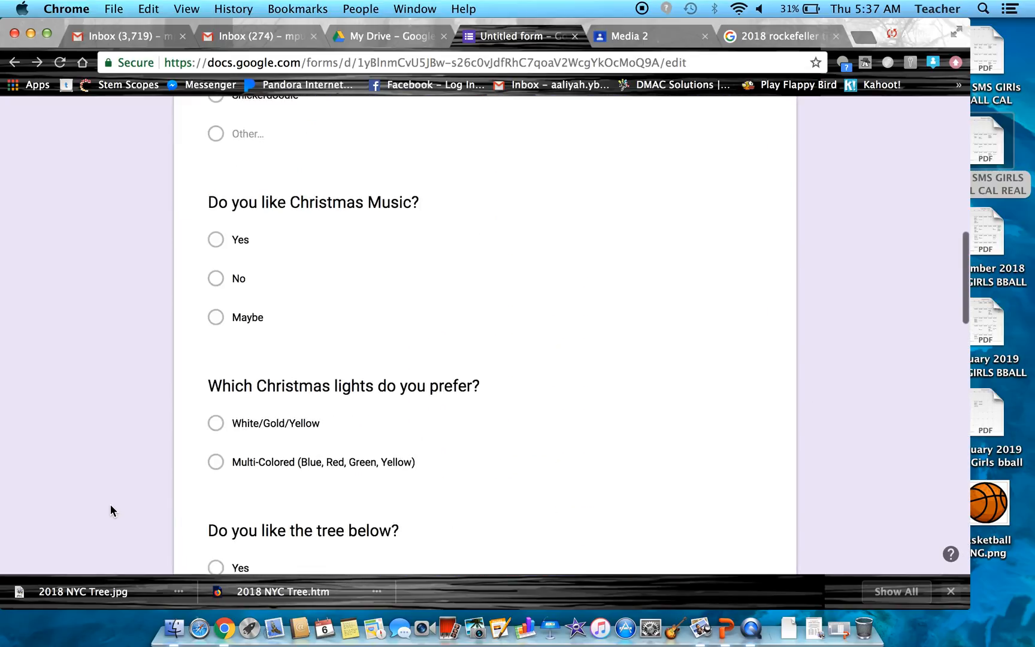
pyautogui.scroll(8, 110, 506)
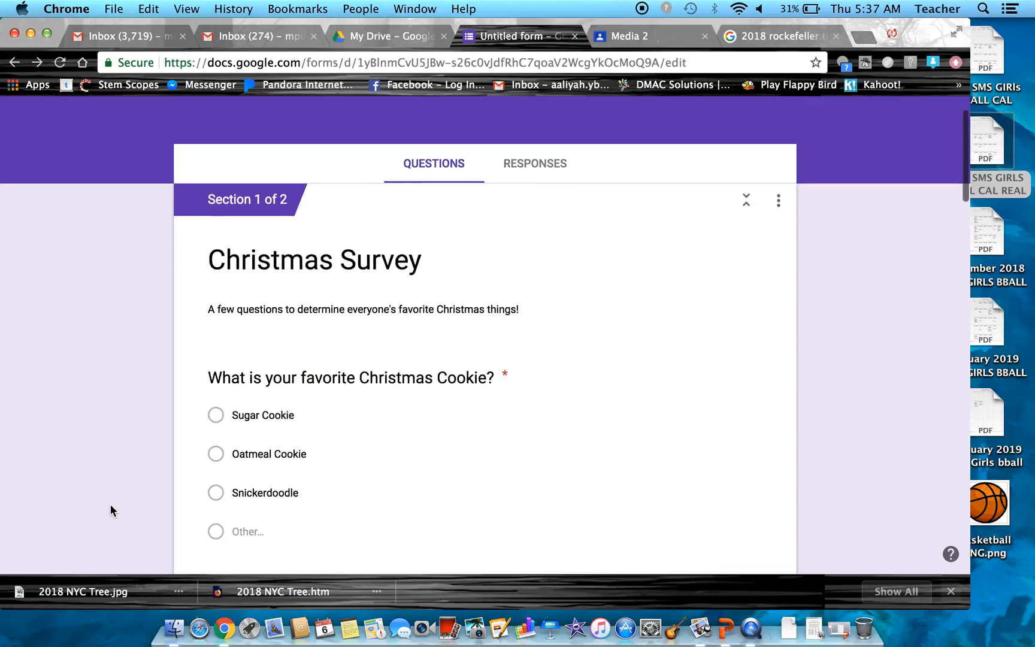
pyautogui.scroll(-15, 110, 506)
pyautogui.scroll(-8, 111, 507)
pyautogui.scroll(15, 111, 506)
pyautogui.scroll(10, 132, 465)
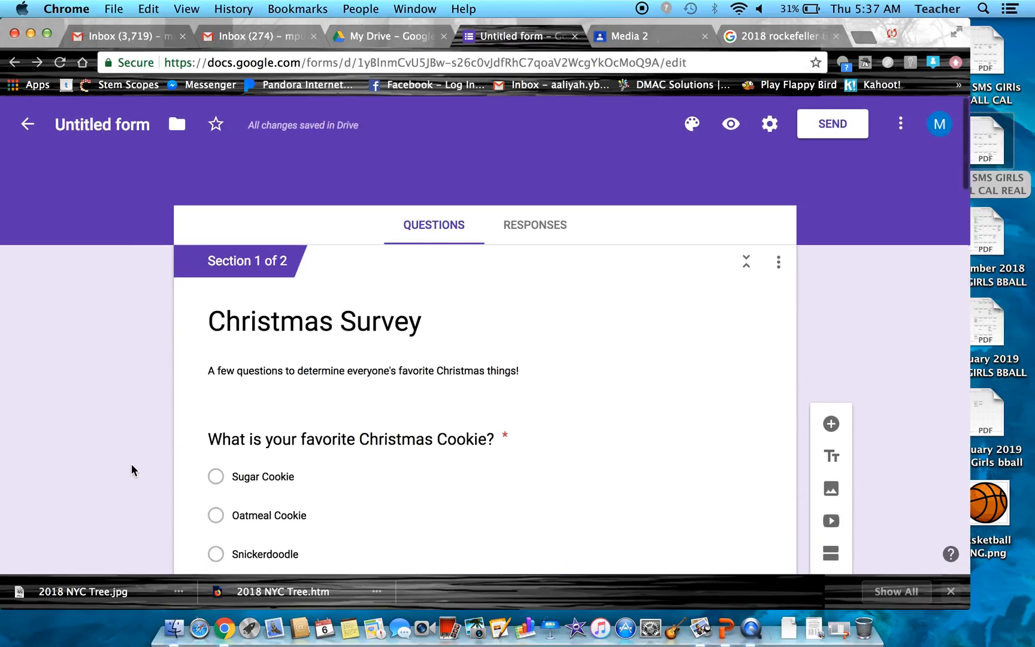
pyautogui.scroll(-12, 132, 465)
pyautogui.scroll(-10, 131, 470)
pyautogui.scroll(1, 132, 470)
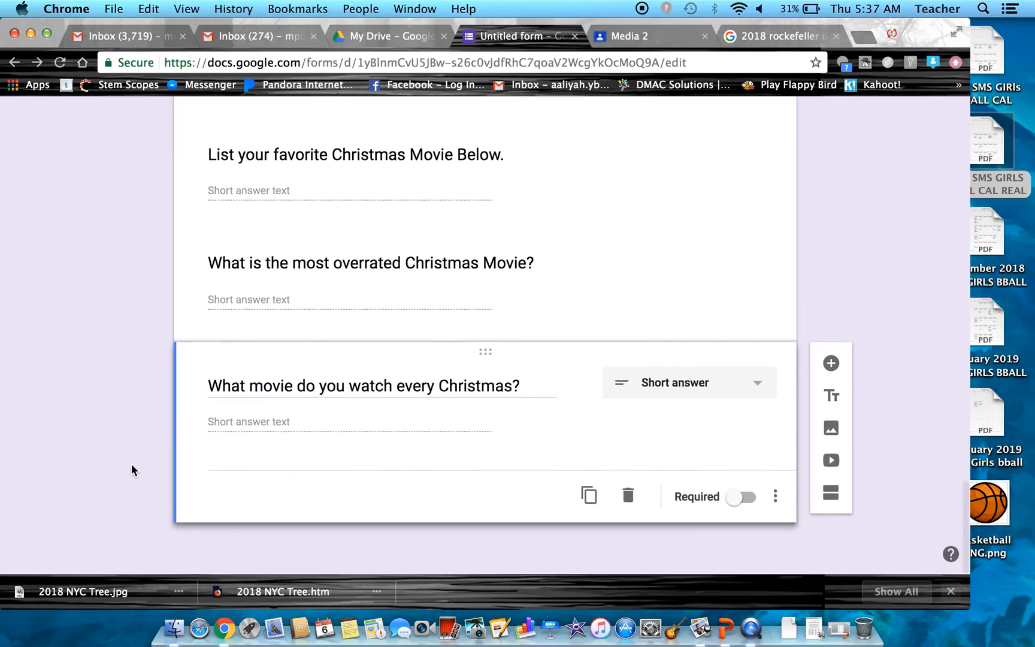
pyautogui.scroll(6, 563, 401)
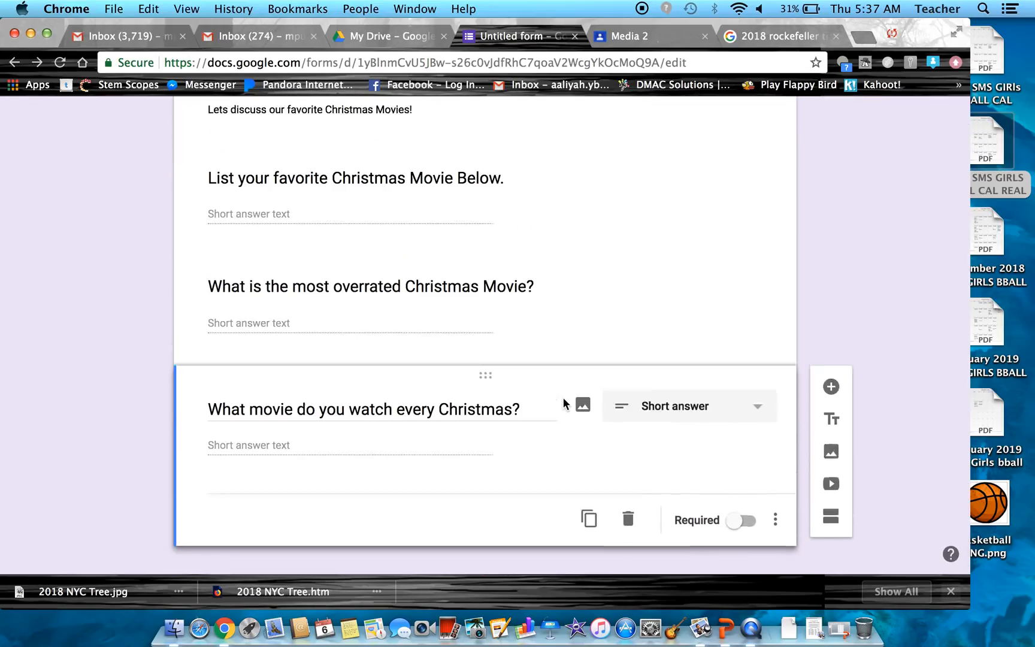
pyautogui.scroll(10, 564, 399)
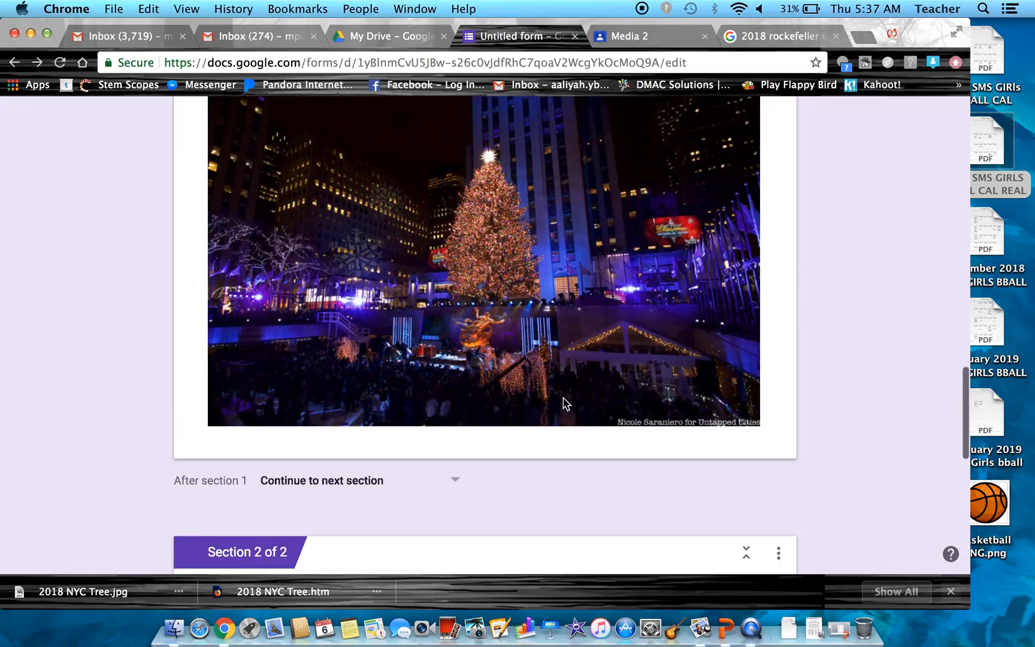
pyautogui.scroll(1, 564, 398)
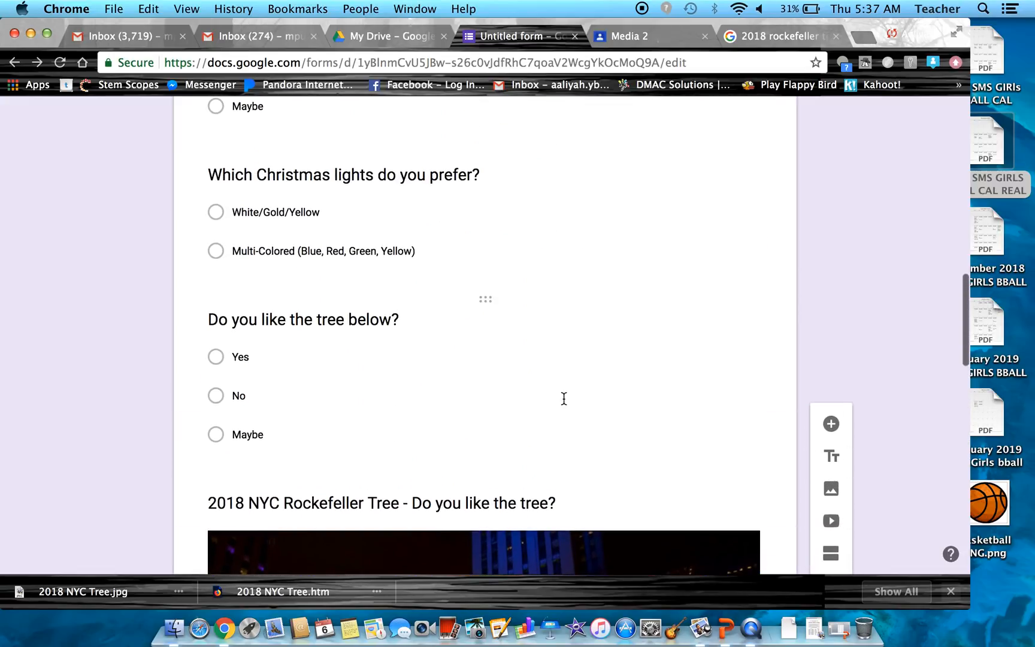
# Set the form's theme color to red in the theme options.
pyautogui.scroll(3, 564, 398)
pyautogui.scroll(10, 564, 400)
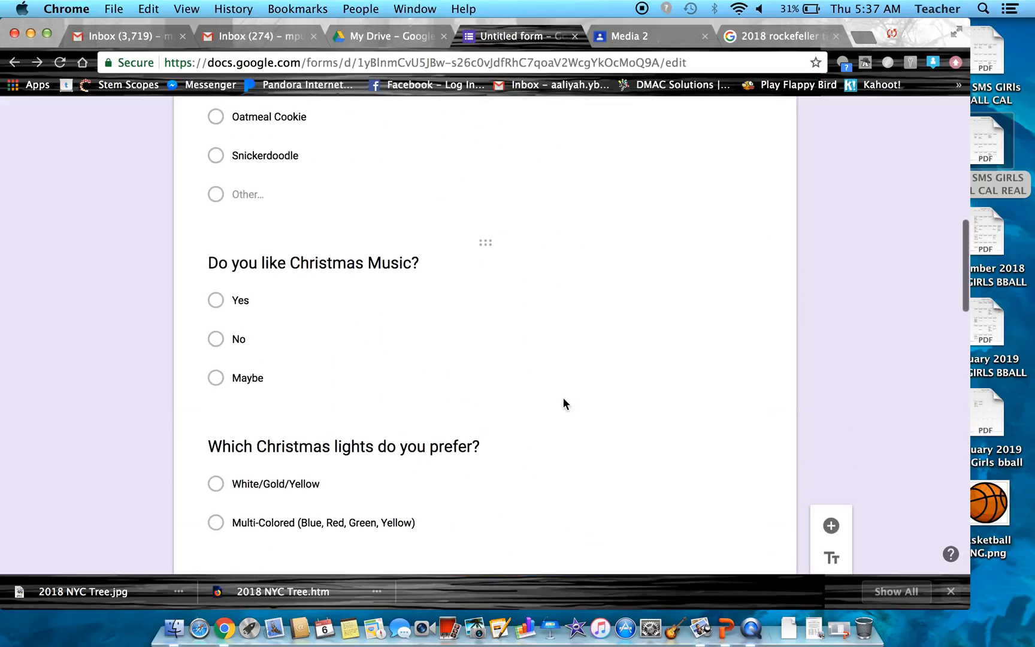
pyautogui.scroll(3, 563, 397)
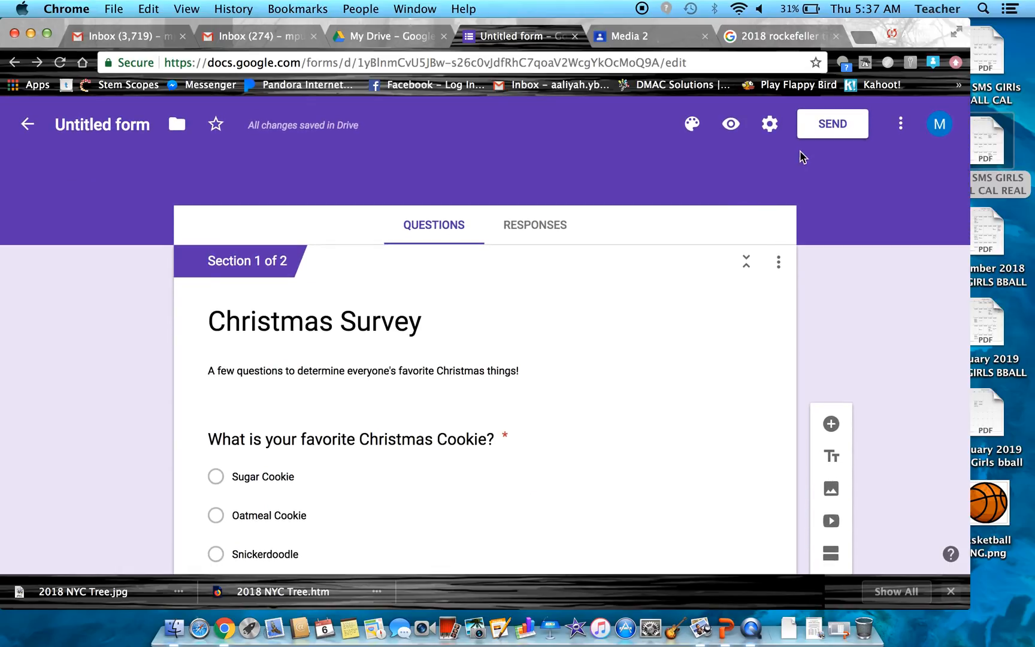
pyautogui.click(690, 124)
pyautogui.click(808, 281)
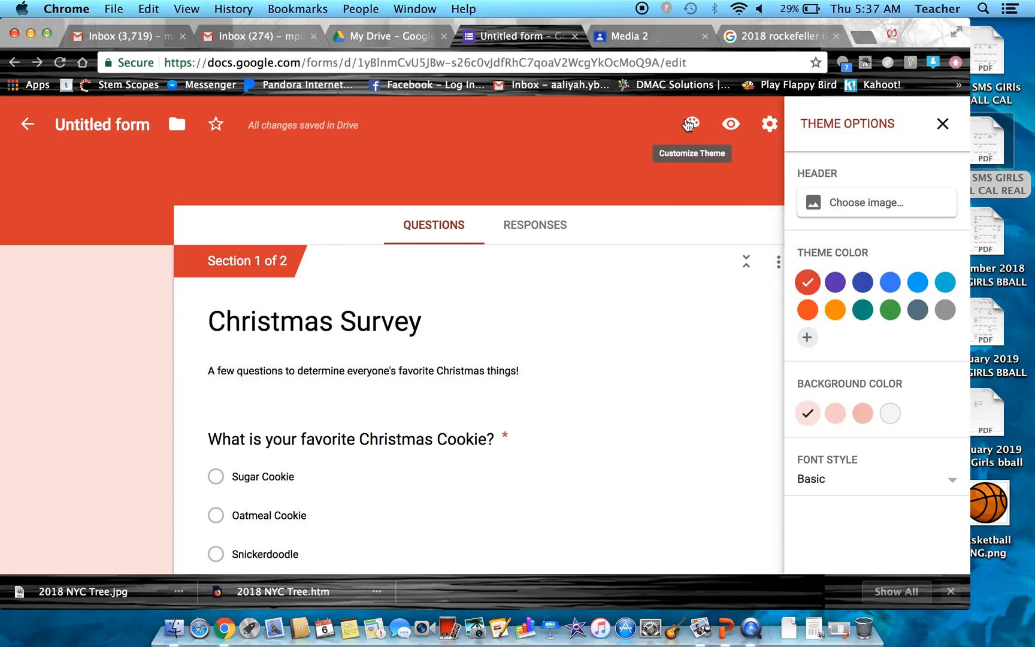
# Try the Decorative font style on the form and check how the questions look.
pyautogui.click(831, 485)
pyautogui.click(863, 495)
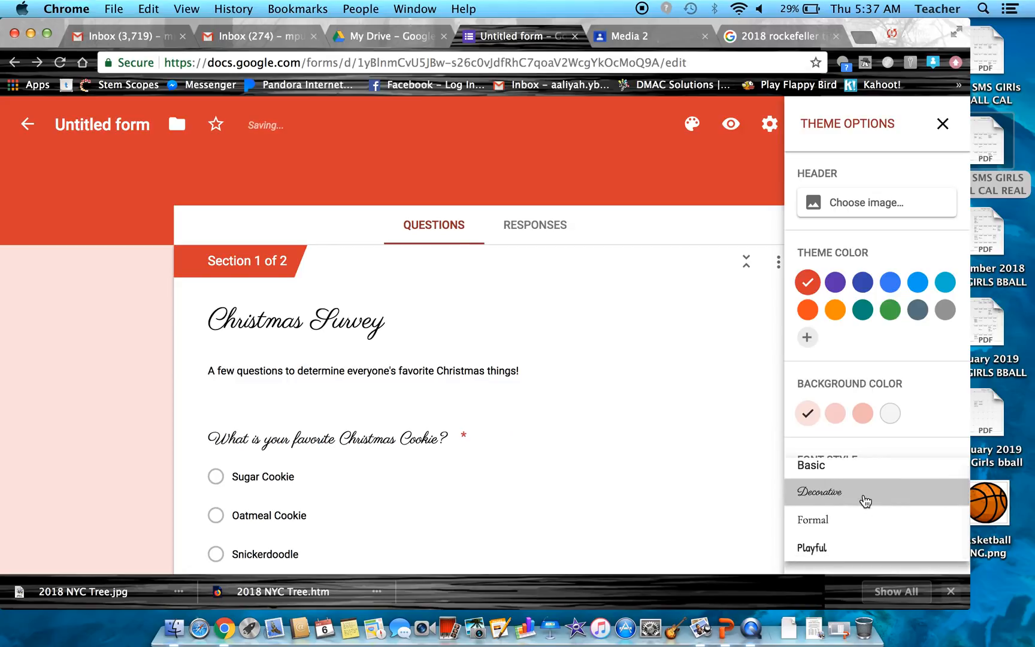
pyautogui.scroll(-3, 757, 450)
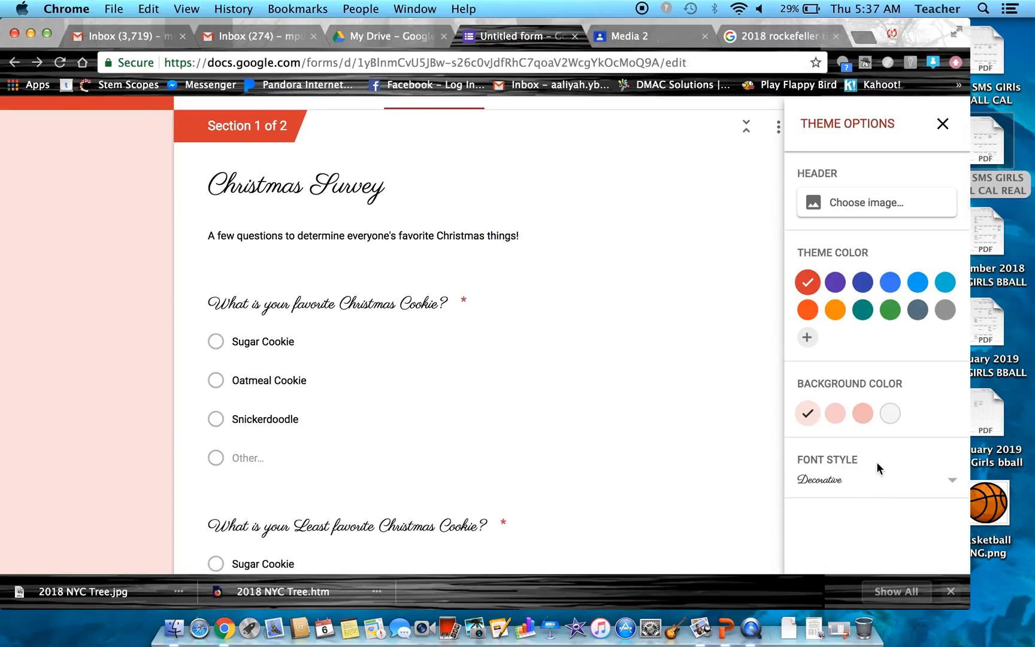
# Set the form's font style to Playful and check the questions.
pyautogui.click(875, 485)
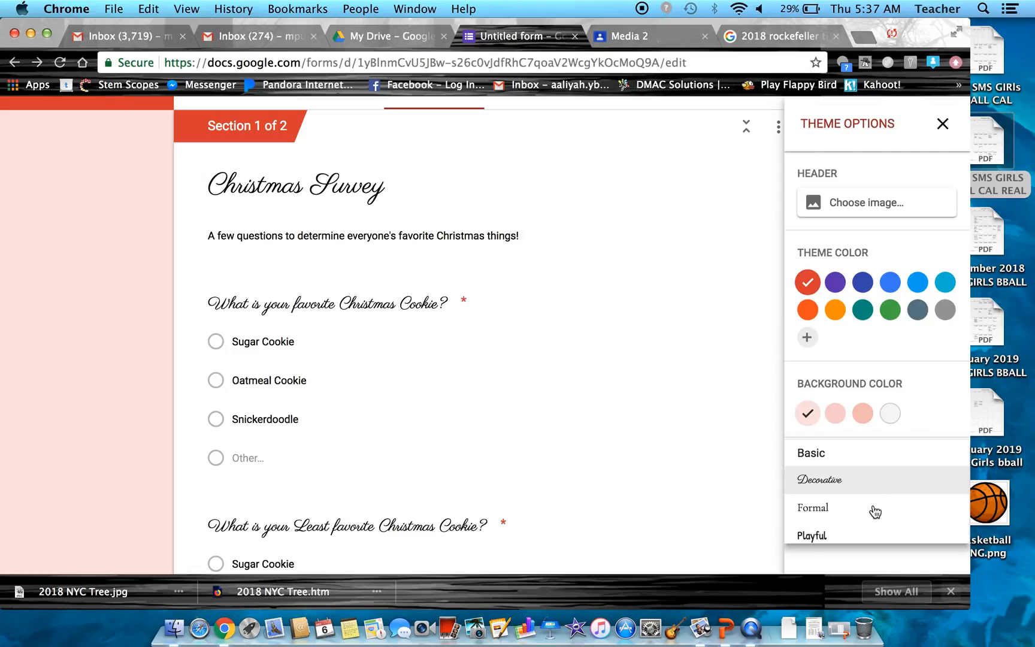
pyautogui.click(866, 540)
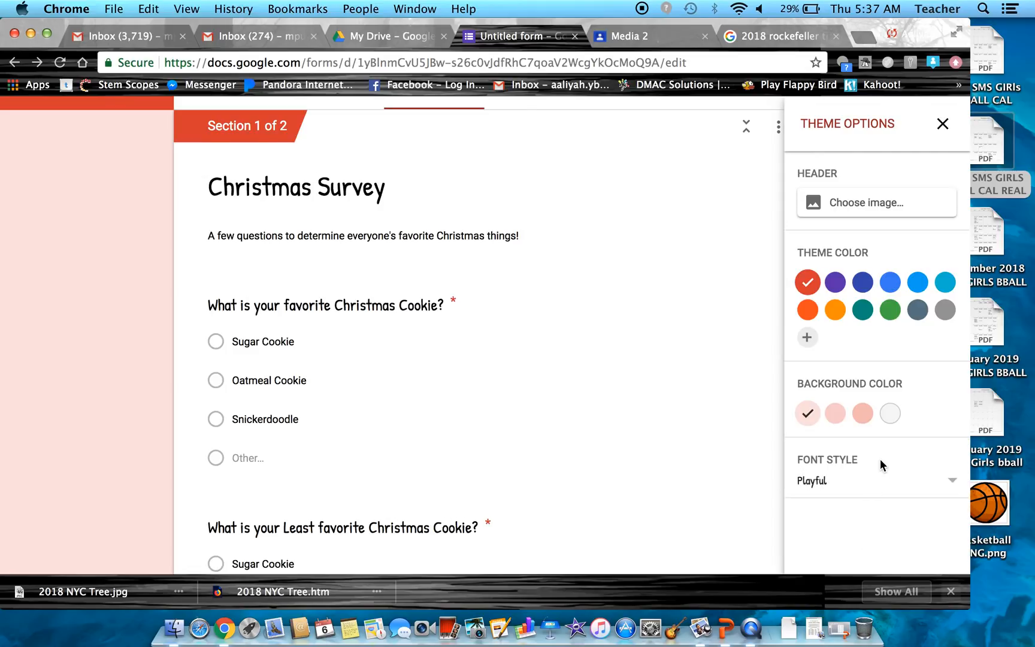
pyautogui.scroll(-4, 880, 459)
pyautogui.scroll(4, 880, 458)
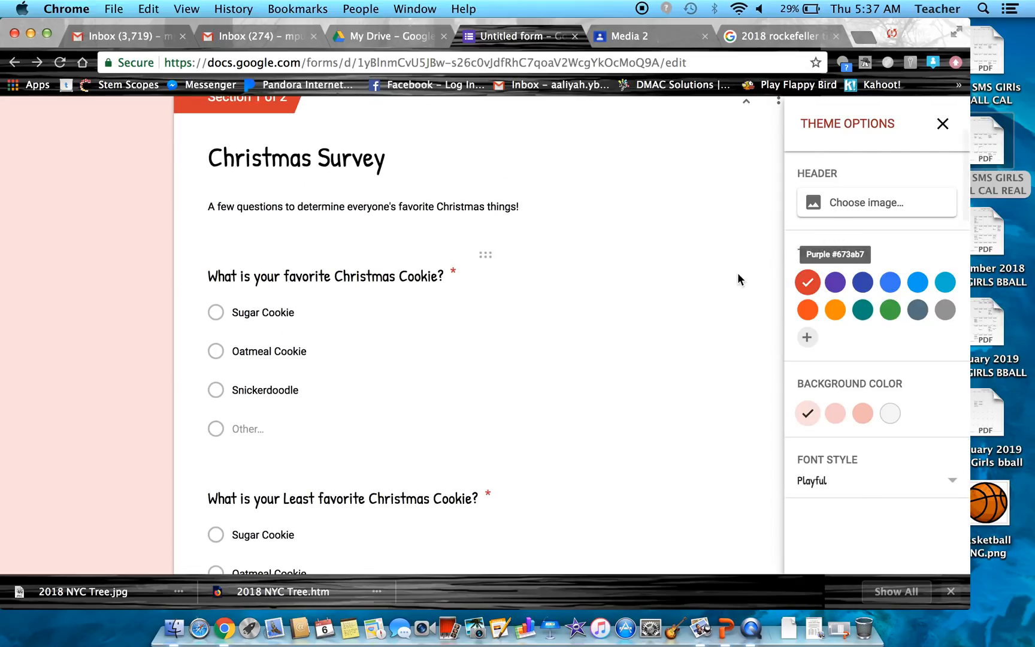
# Browse the Other category of header images for a picture that suits the Christmas Survey.
pyautogui.scroll(3, 732, 274)
pyautogui.click(868, 214)
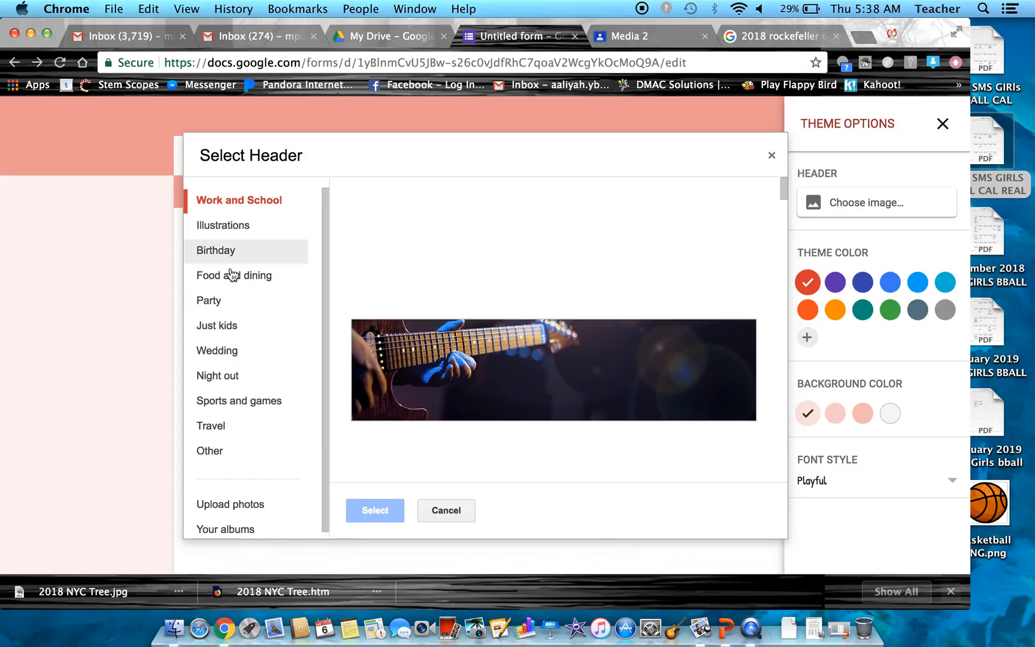
pyautogui.click(238, 445)
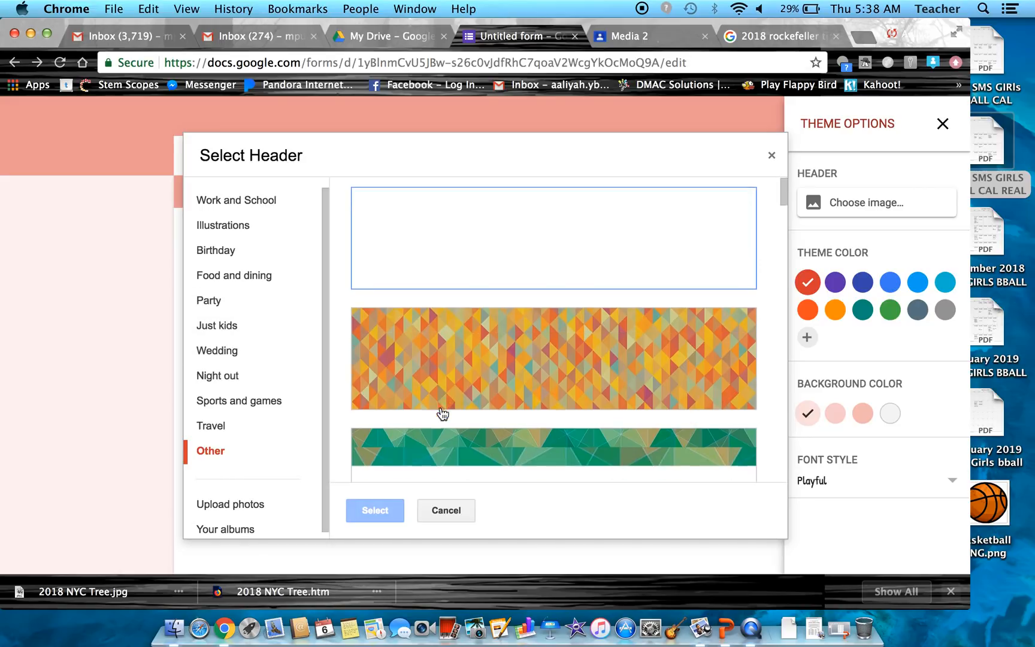
pyautogui.scroll(-3, 443, 414)
pyautogui.scroll(3, 442, 412)
pyautogui.scroll(-5, 494, 345)
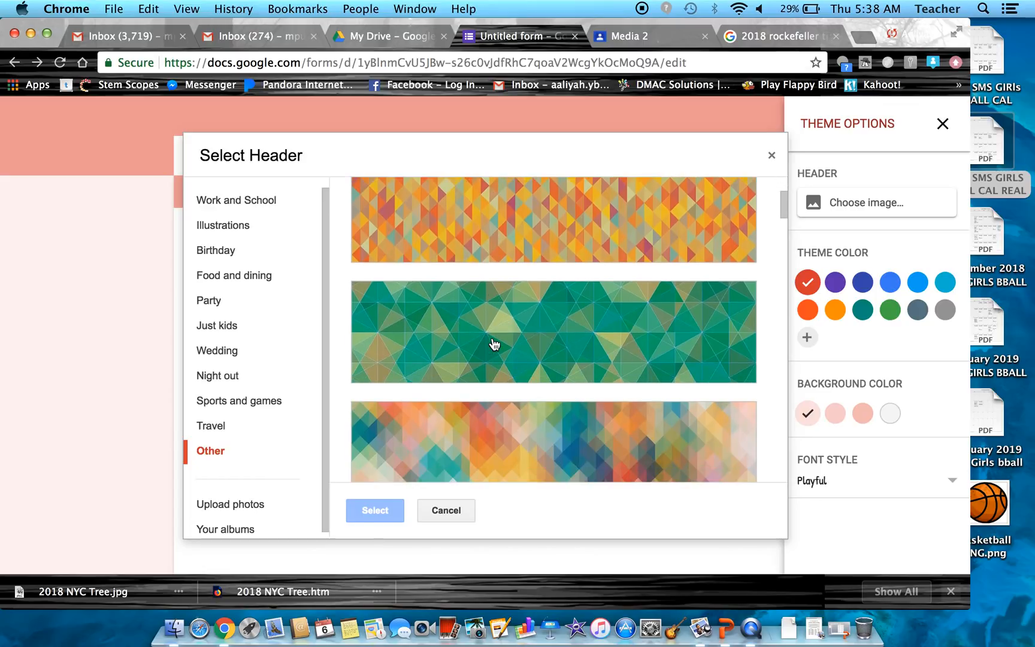
pyautogui.scroll(-10, 501, 298)
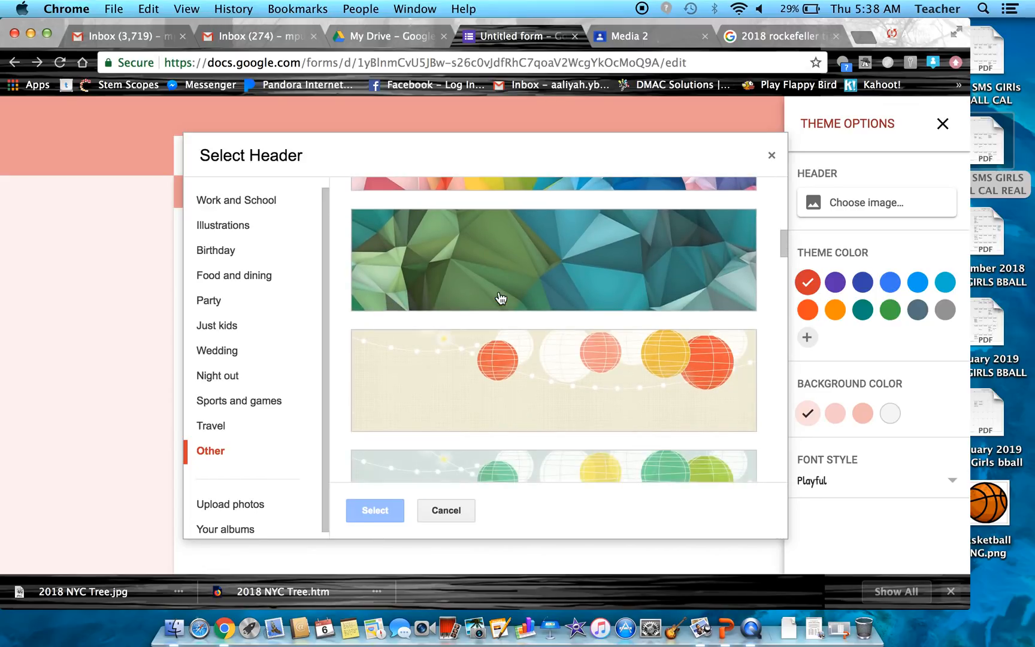
pyautogui.scroll(-10, 501, 298)
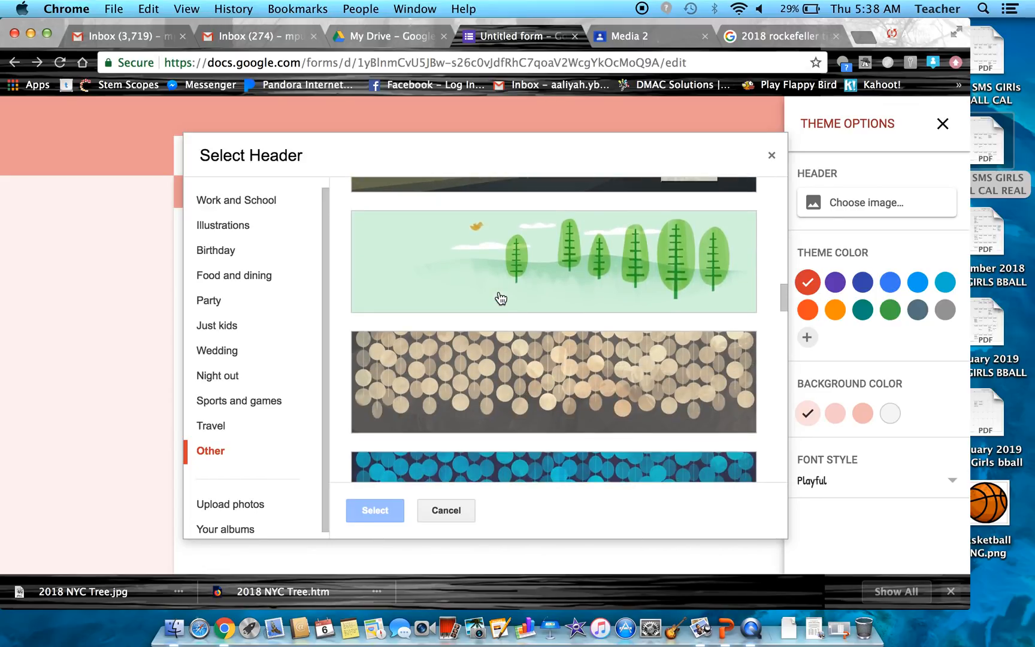
pyautogui.scroll(-8, 501, 298)
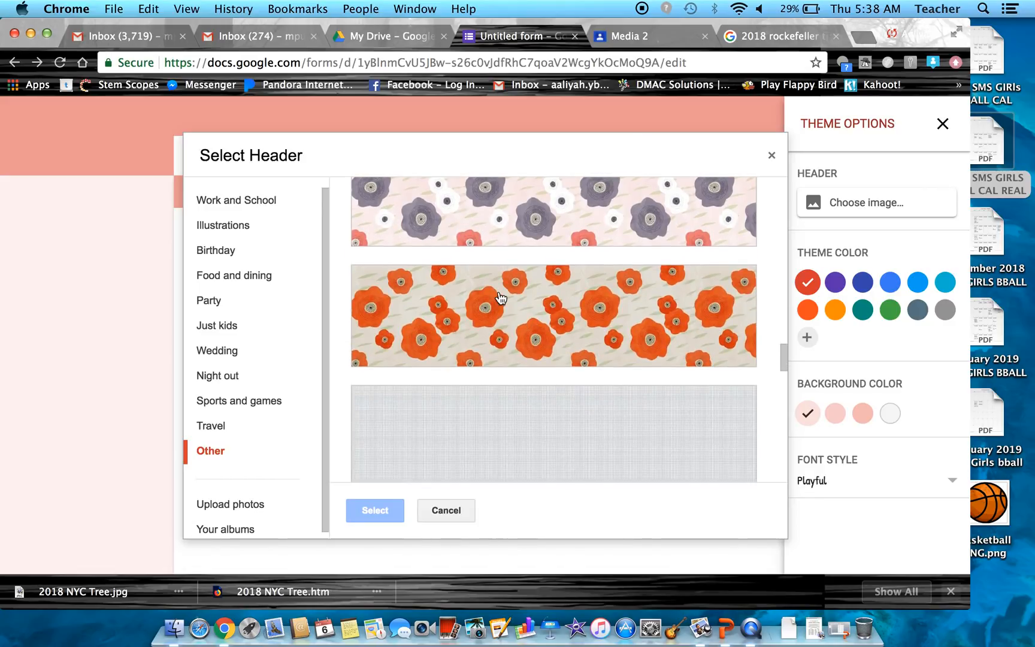
pyautogui.scroll(-5, 501, 298)
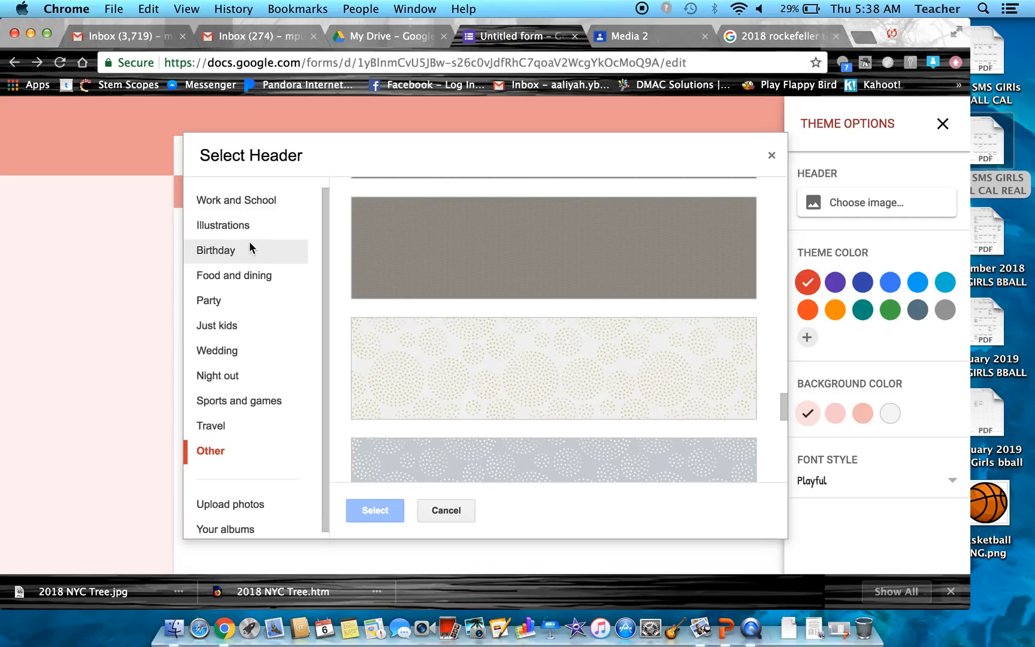
# Apply the orange and red bokeh lights picture from the Illustrations category as the form's header image.
pyautogui.click(251, 226)
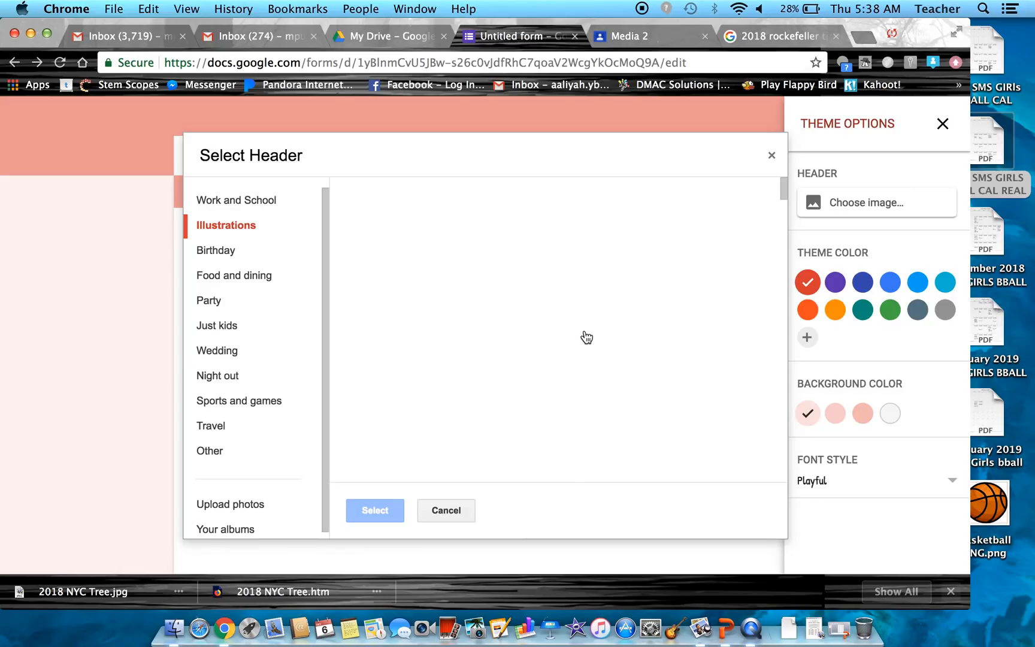
pyautogui.scroll(-5, 587, 335)
pyautogui.scroll(-10, 587, 335)
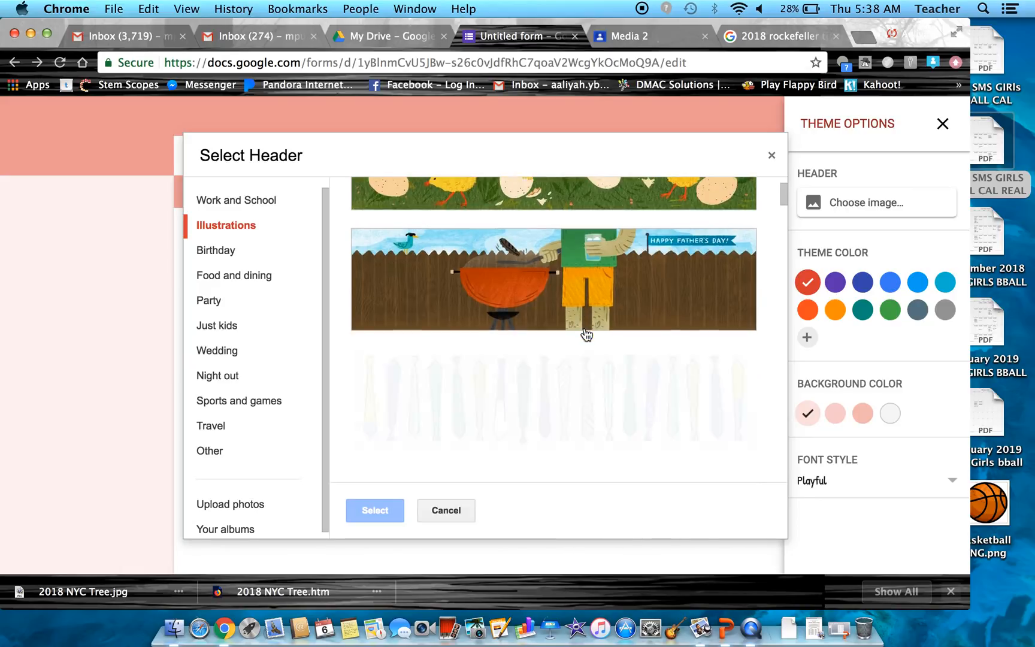
pyautogui.scroll(-10, 587, 335)
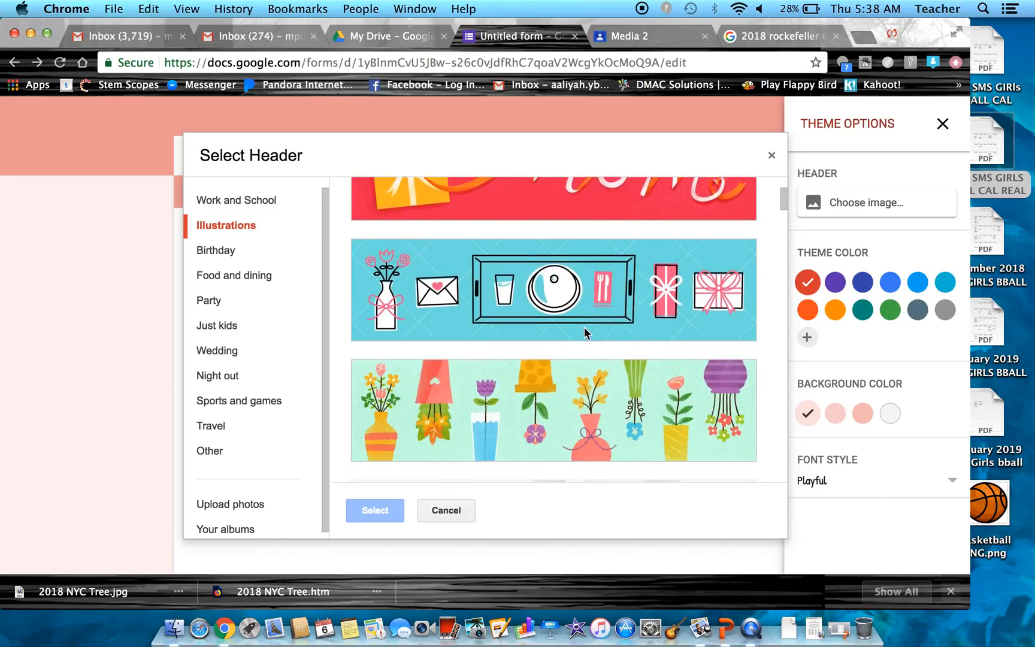
pyautogui.scroll(-10, 587, 335)
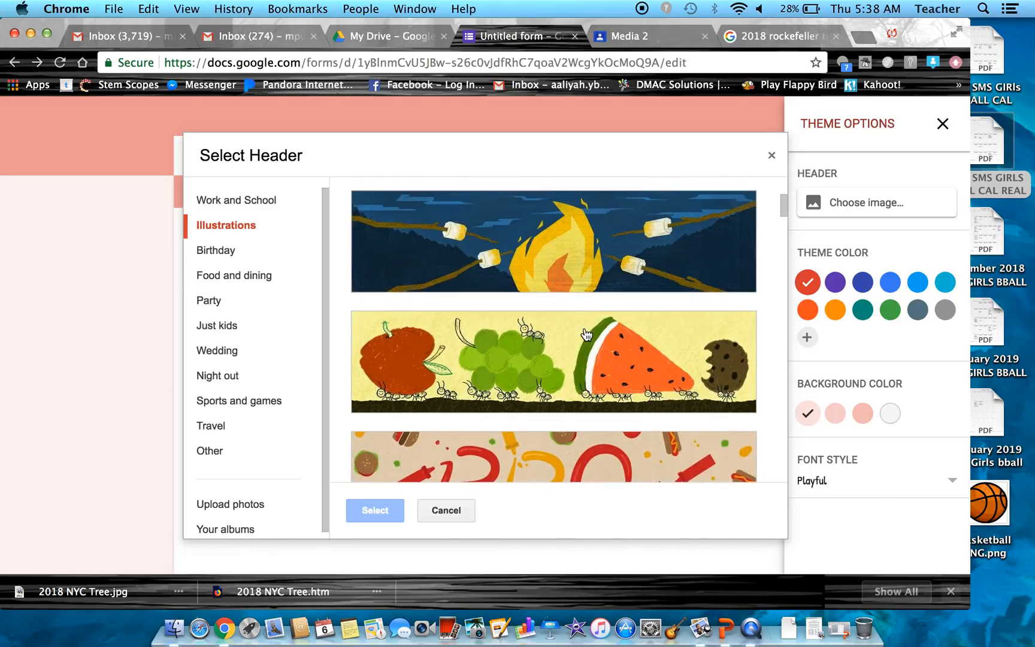
pyautogui.scroll(-10, 587, 335)
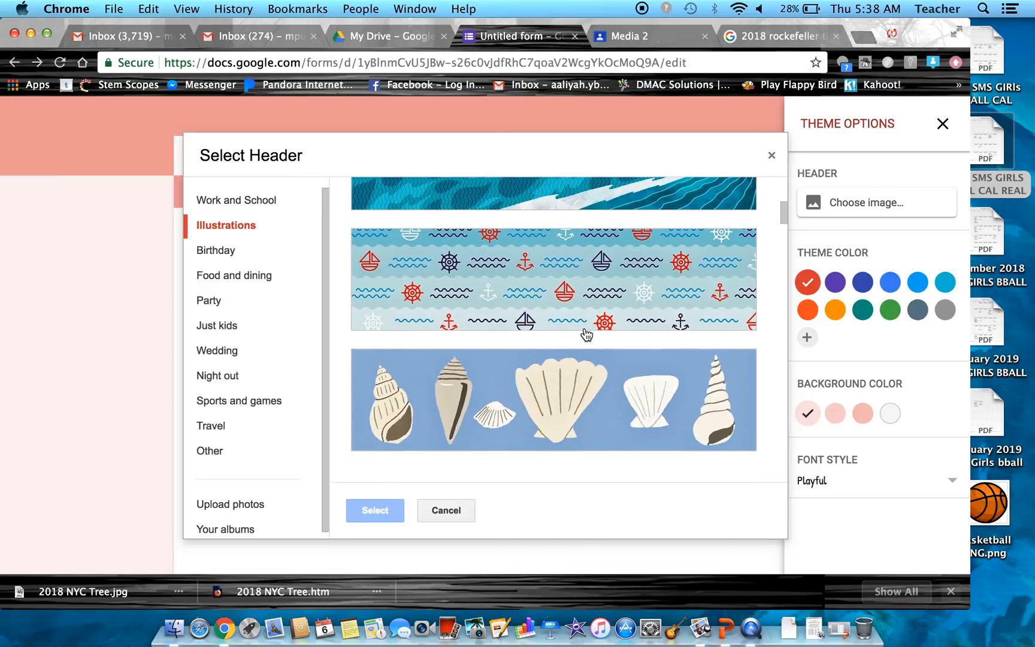
pyautogui.scroll(-8, 586, 335)
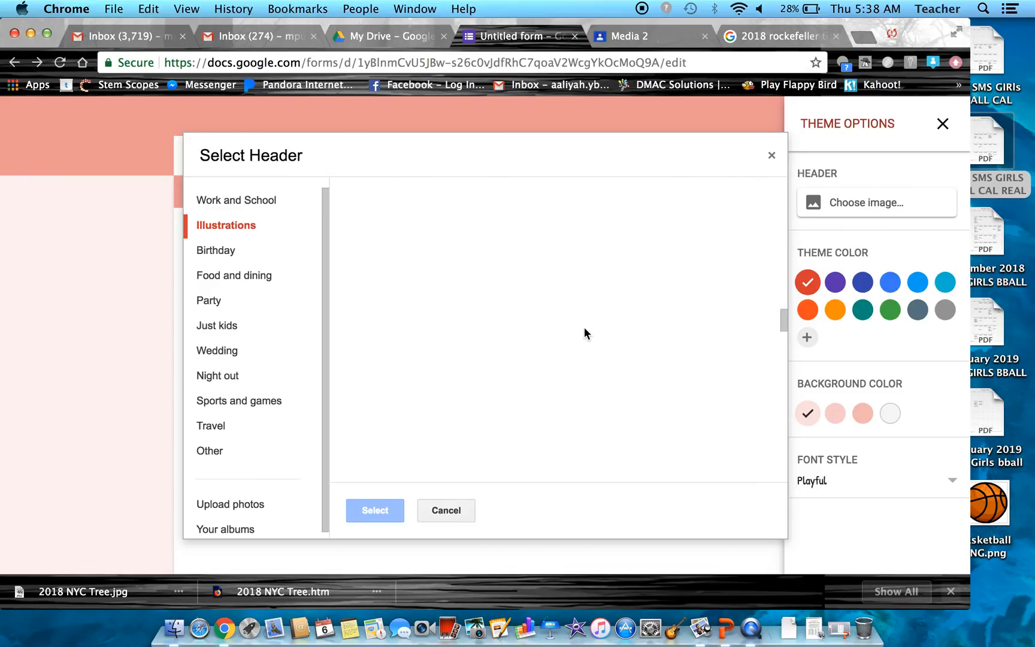
pyautogui.scroll(-8, 586, 312)
pyautogui.scroll(-1, 587, 313)
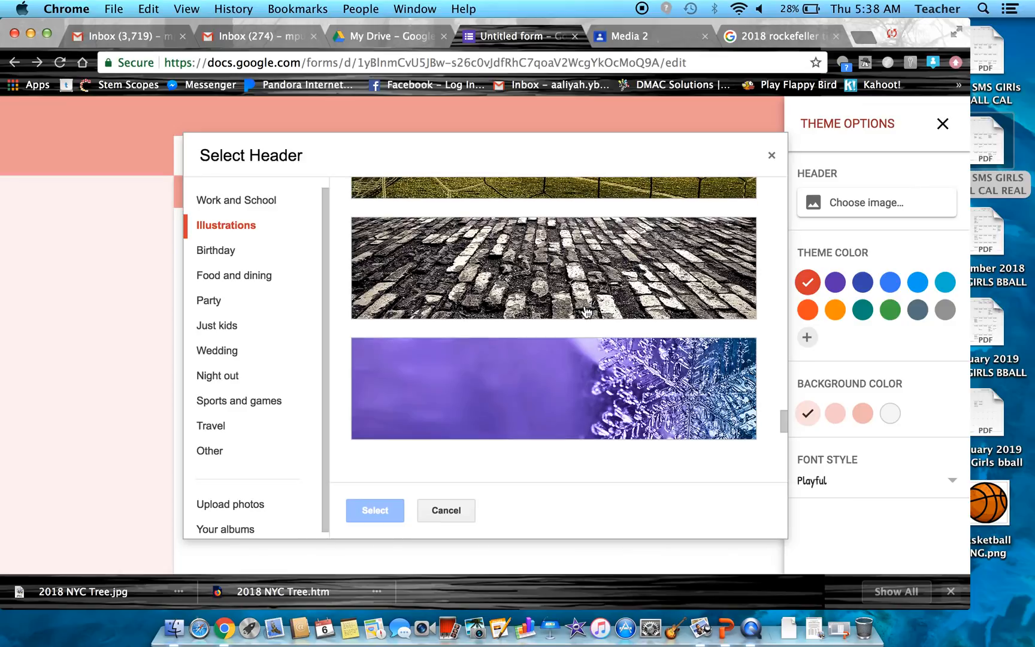
pyautogui.scroll(-10, 586, 312)
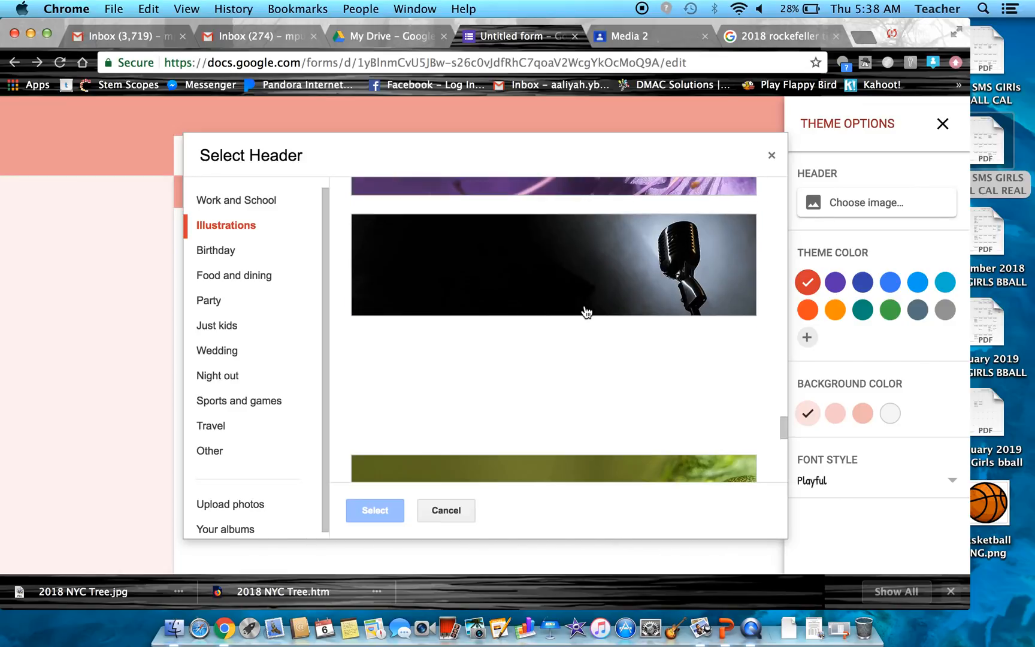
pyautogui.scroll(-4, 587, 312)
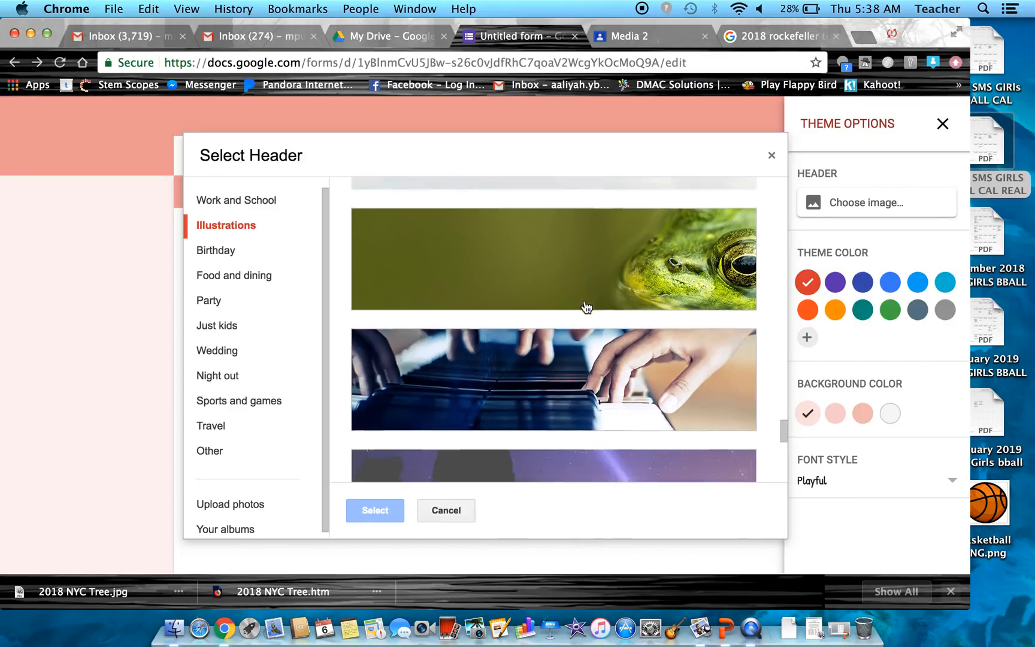
pyautogui.scroll(-5, 587, 309)
pyautogui.scroll(10, 586, 311)
pyautogui.scroll(3, 584, 311)
pyautogui.scroll(-6, 584, 311)
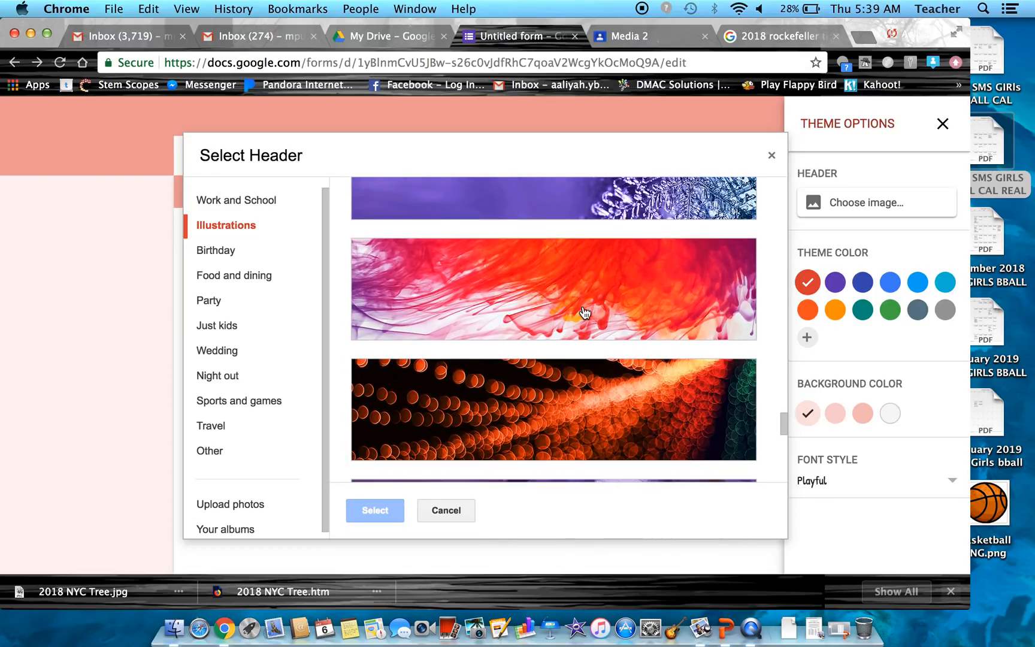
pyautogui.scroll(-1, 584, 312)
pyautogui.click(607, 382)
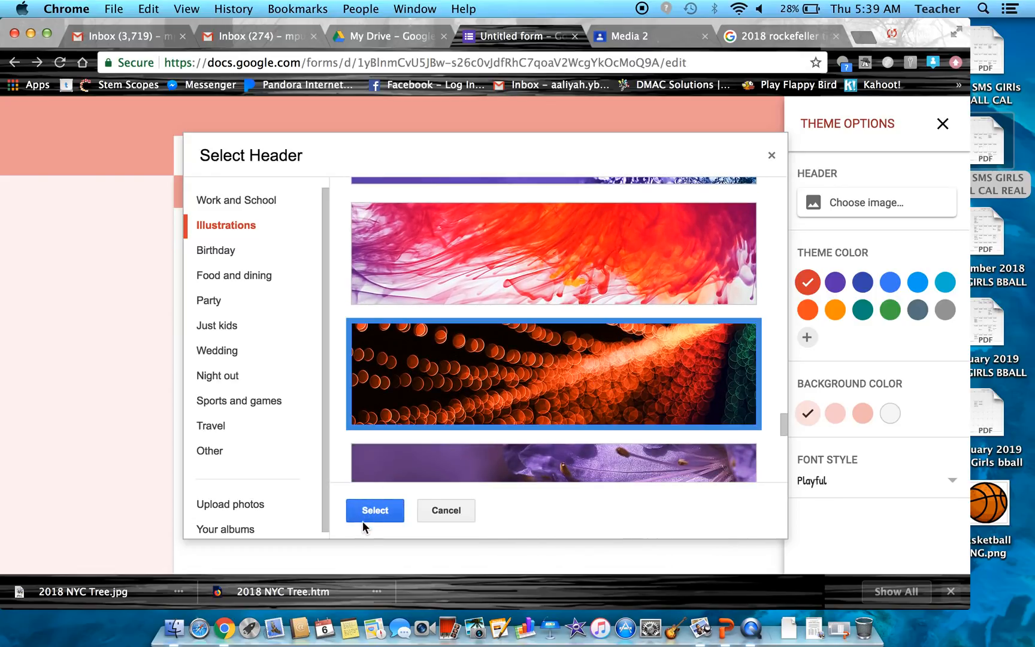
pyautogui.click(374, 511)
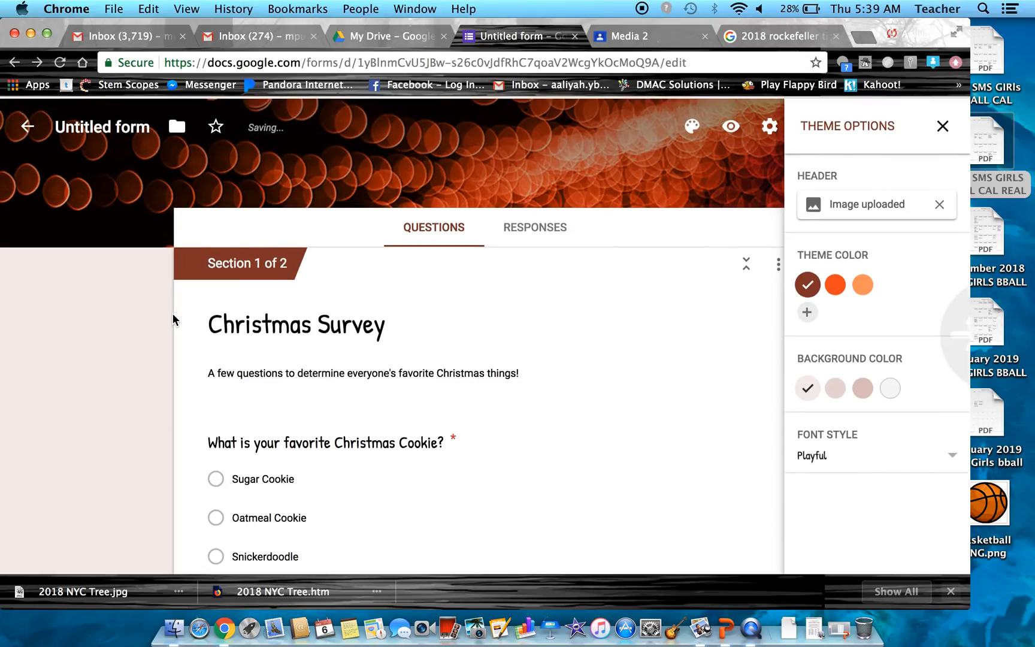
# Rename the untitled form as "Christmas Survey" and close the theme options.
pyautogui.scroll(-1, 173, 315)
pyautogui.scroll(2, 173, 314)
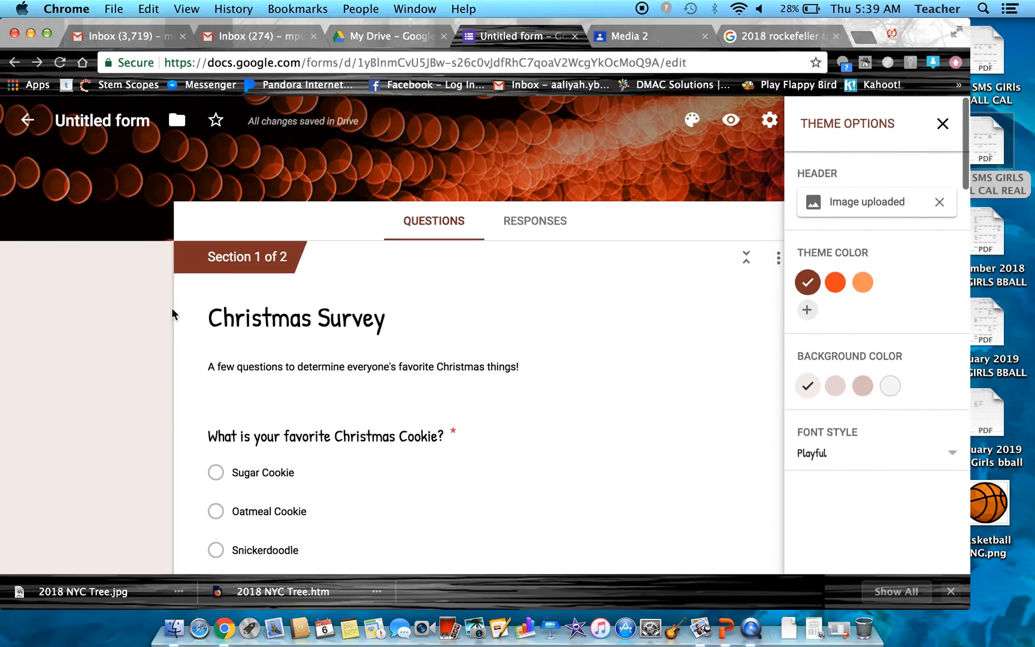
pyautogui.click(130, 112)
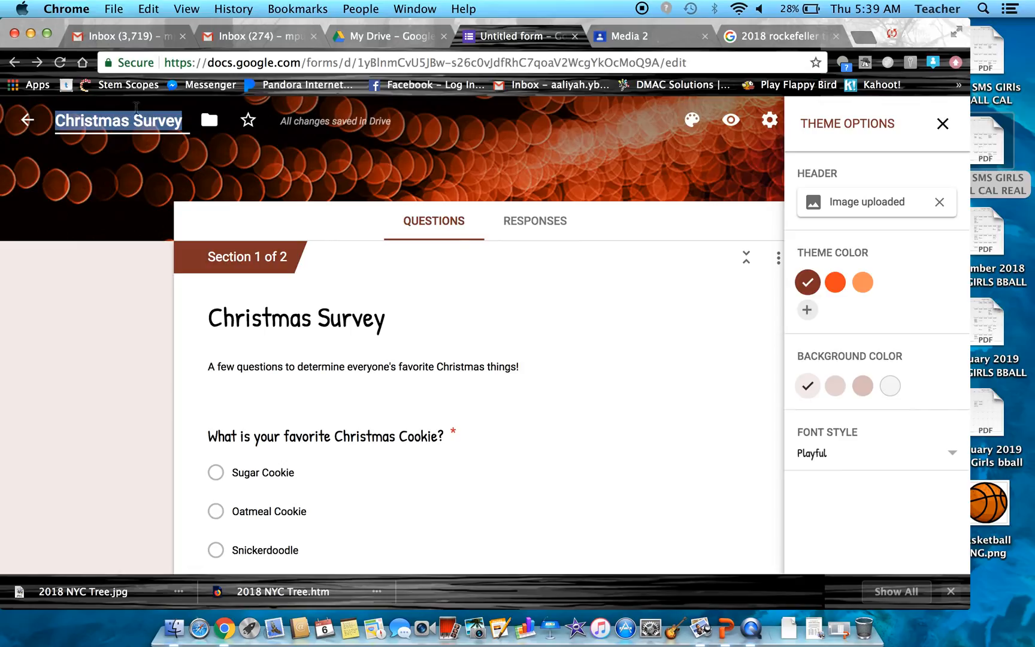
pyautogui.click(117, 302)
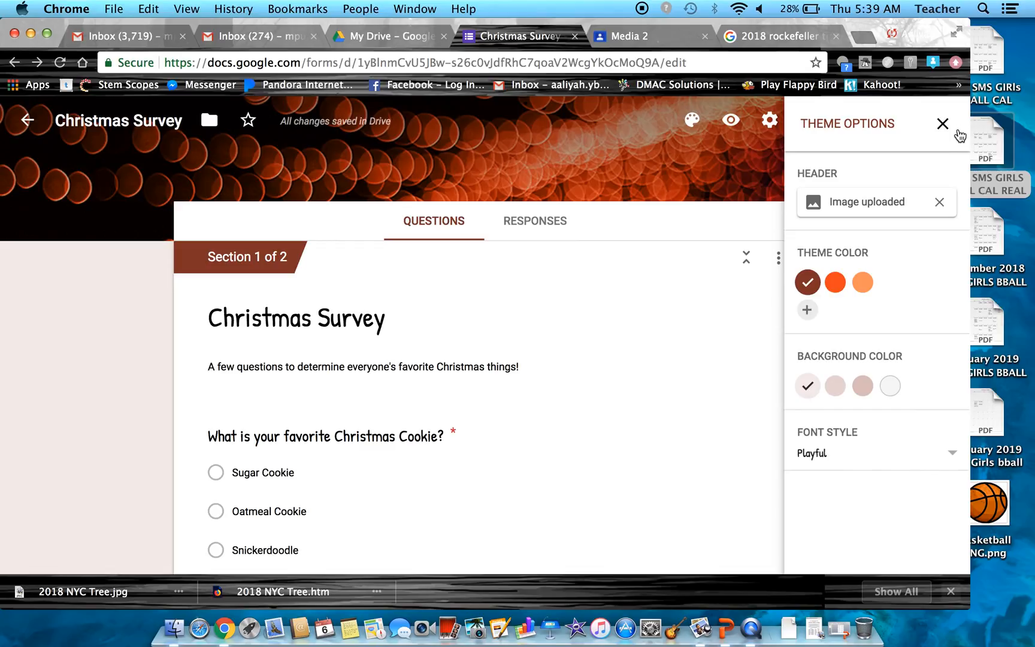
pyautogui.click(942, 124)
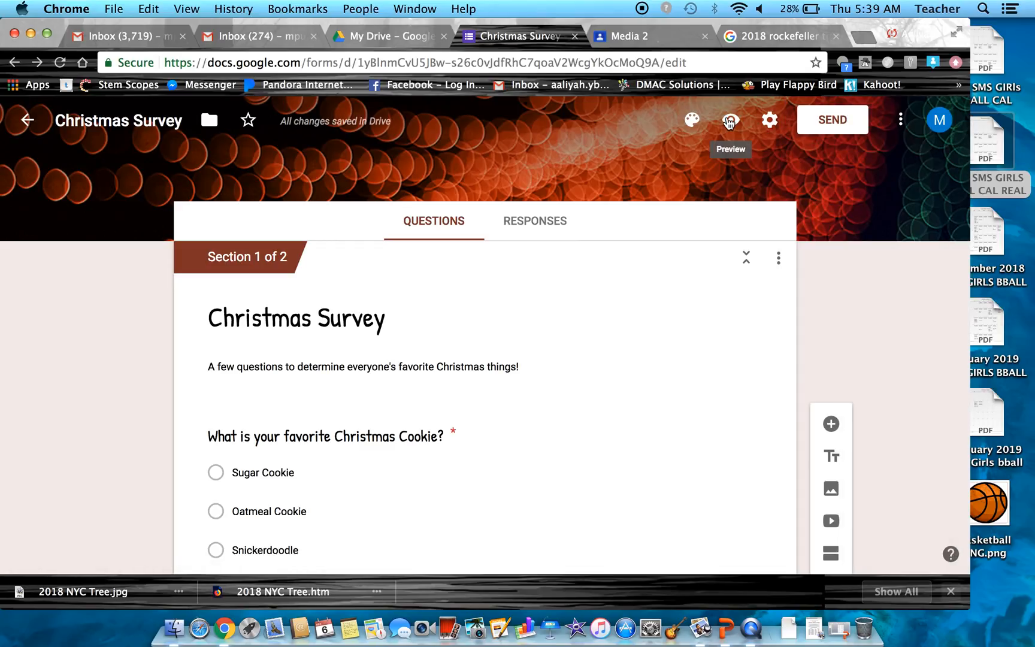
# Open the Christmas Survey preview and look over the first section's questions.
pyautogui.click(730, 122)
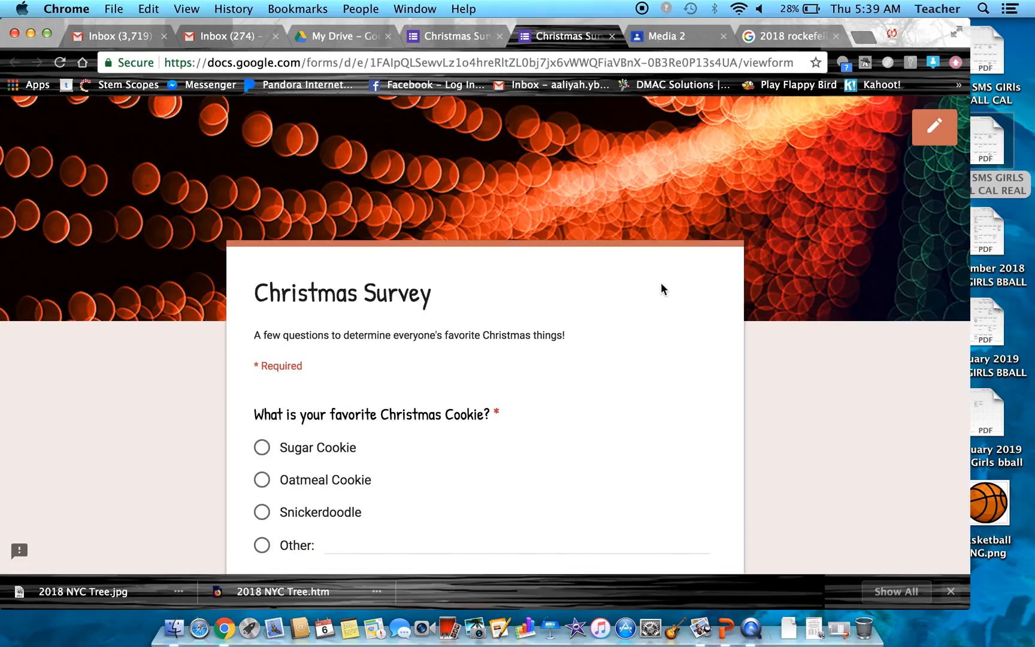
pyautogui.click(467, 37)
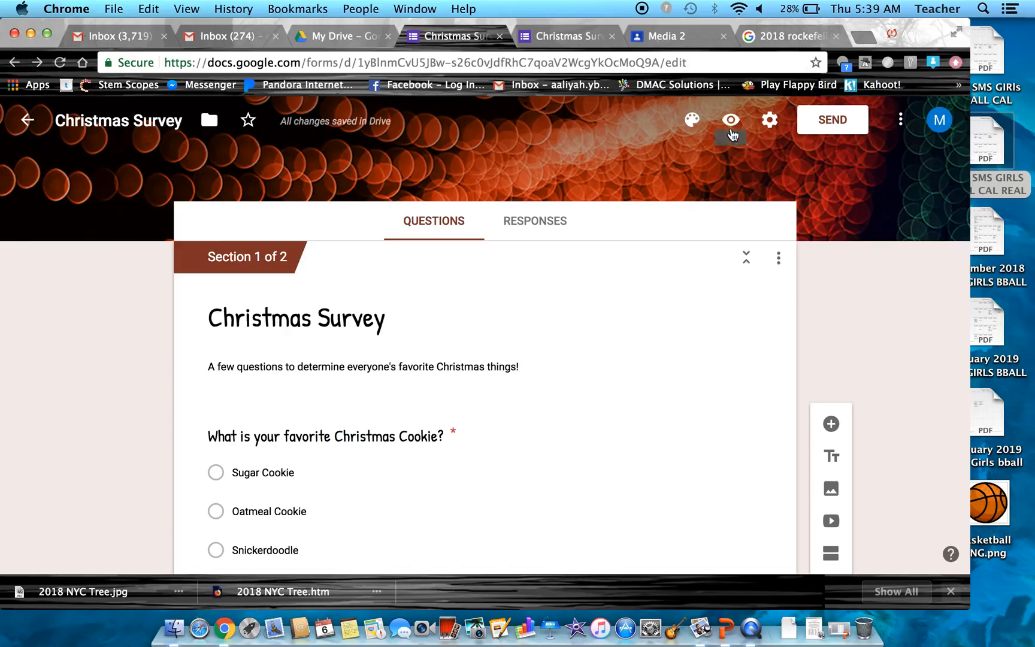
pyautogui.click(569, 36)
pyautogui.scroll(-3, 476, 337)
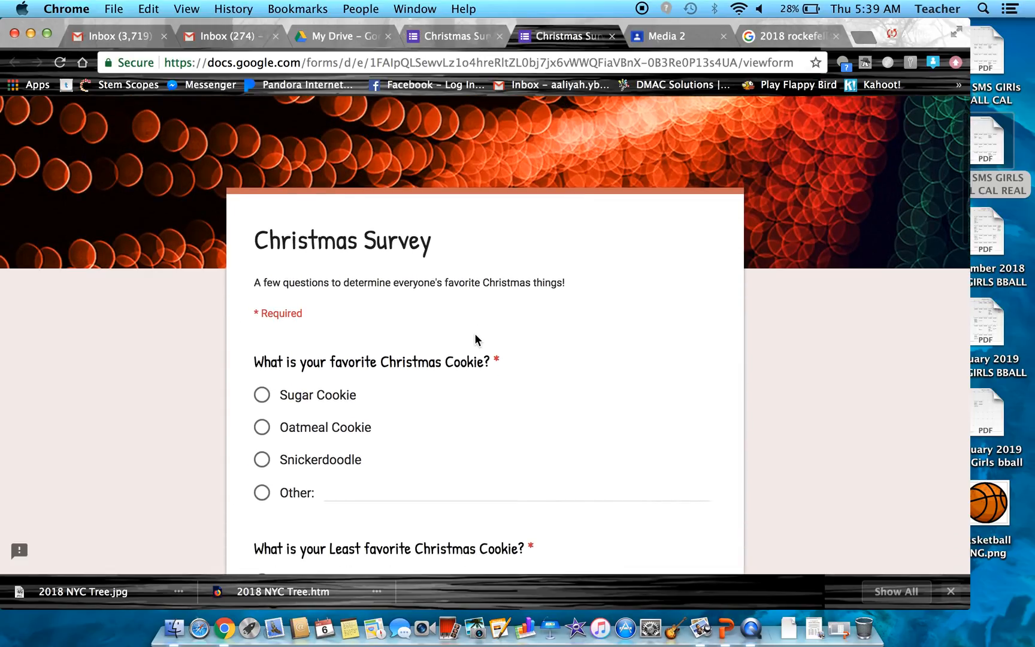
pyautogui.scroll(-4, 475, 337)
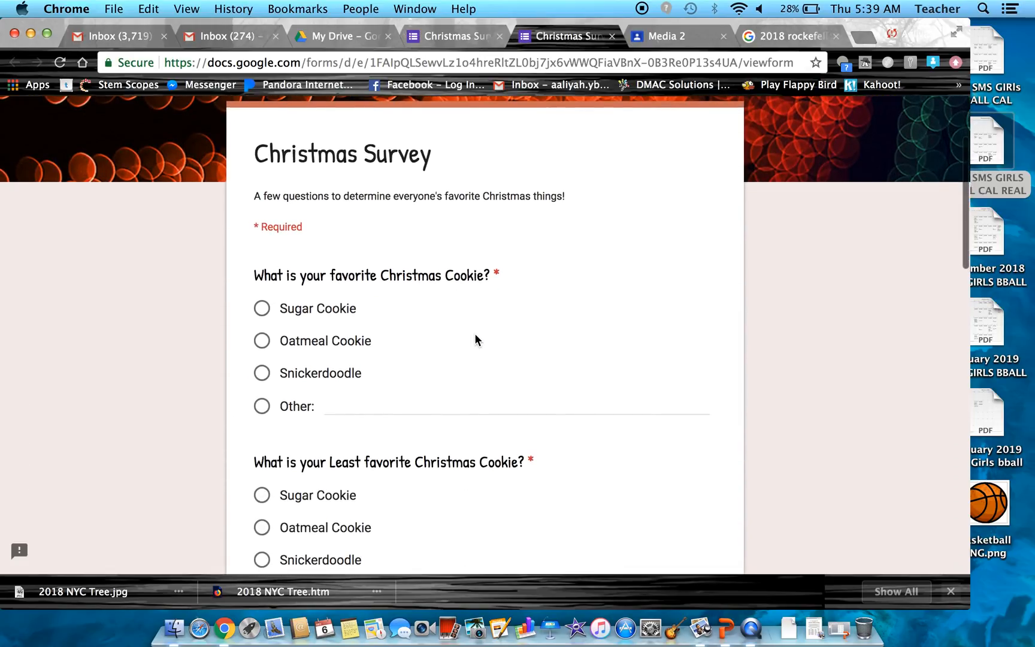
pyautogui.scroll(-4, 476, 335)
pyautogui.scroll(7, 475, 335)
# Answer Sugar Cookie as the favorite Christmas cookie and Oatmeal Cookie as the least favorite.
pyautogui.click(270, 309)
pyautogui.scroll(-3, 262, 344)
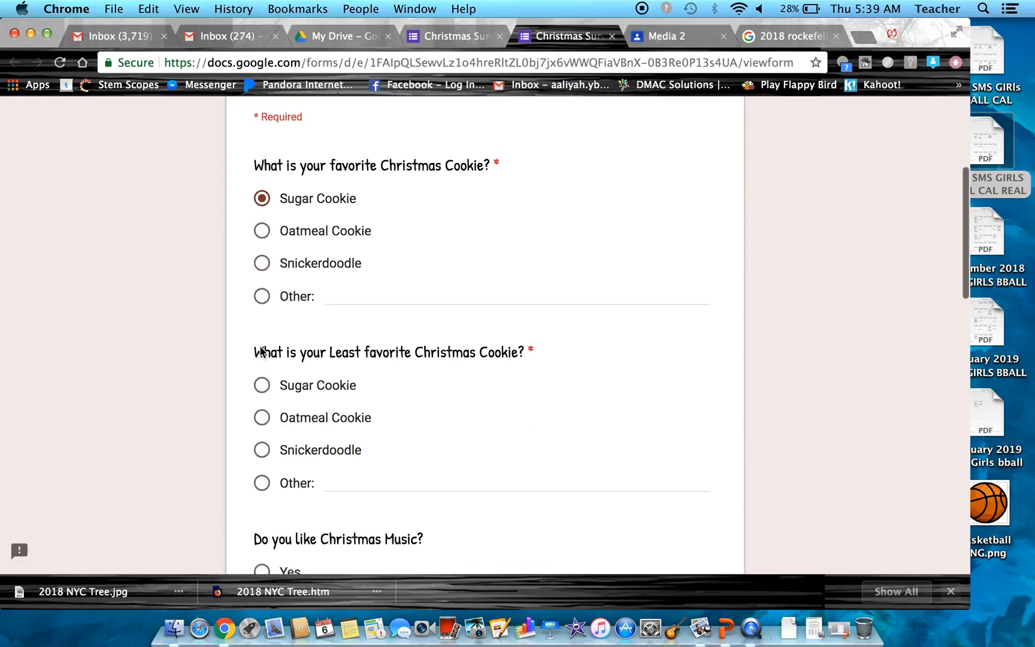
pyautogui.click(261, 417)
pyautogui.scroll(-5, 262, 422)
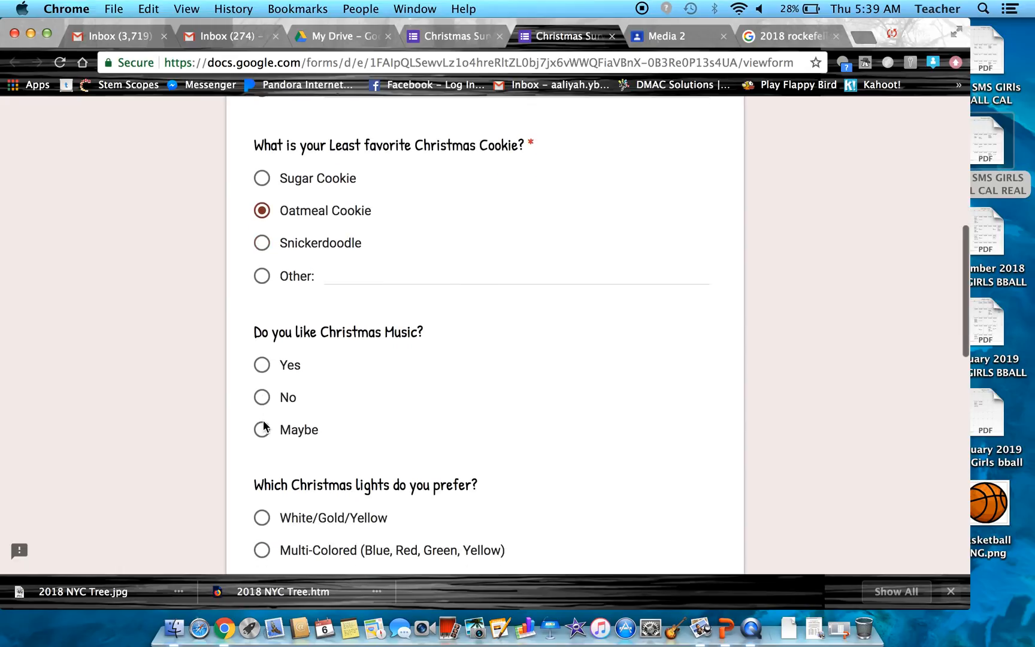
# Answer Yes for Christmas music, Multi-Colored for the lights and Yes for the tree, and continue to the Christmas Movies section.
pyautogui.click(262, 366)
pyautogui.scroll(-4, 262, 375)
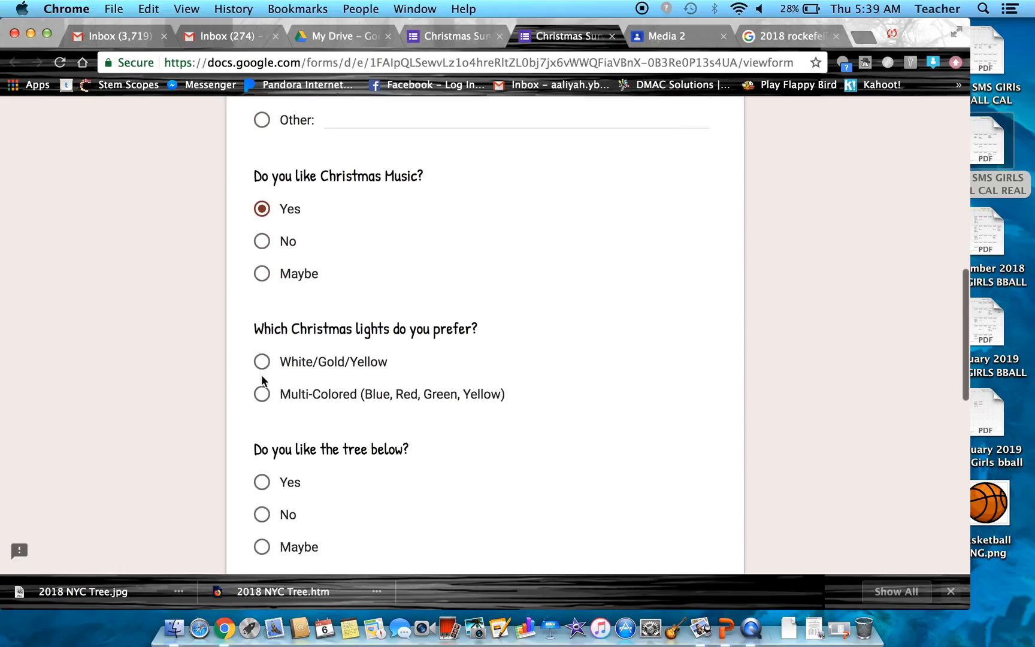
pyautogui.click(262, 394)
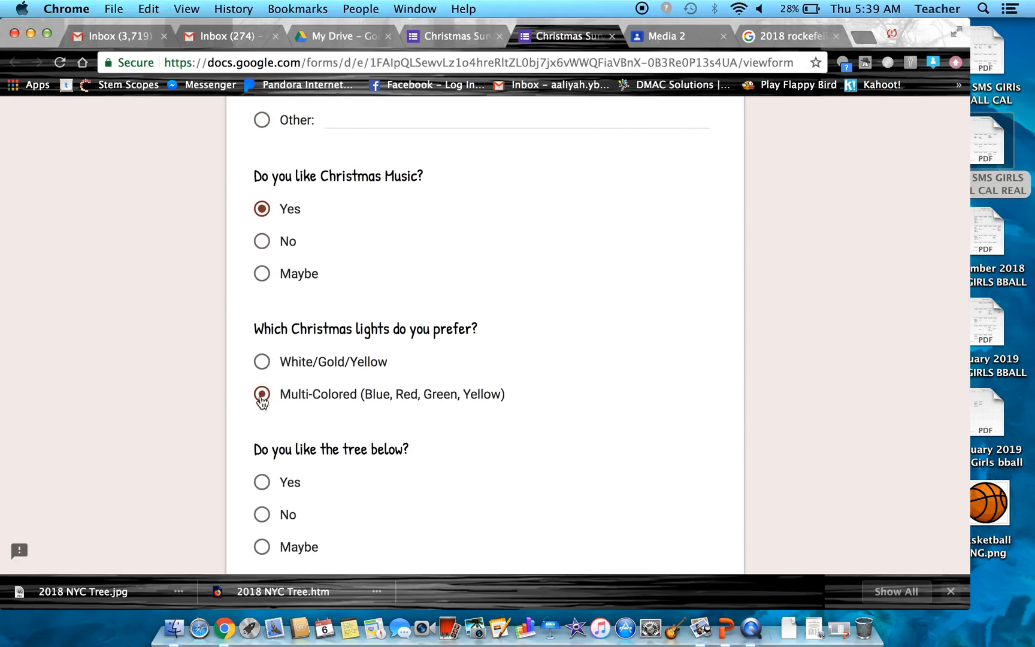
pyautogui.scroll(-3, 262, 399)
pyautogui.click(262, 375)
pyautogui.scroll(-10, 263, 374)
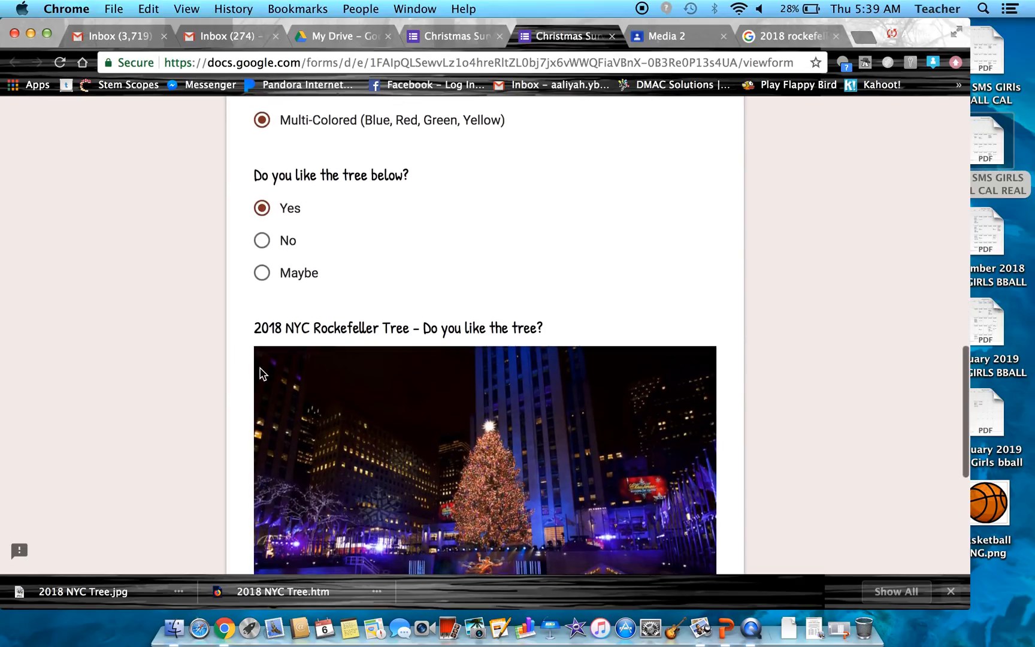
pyautogui.click(269, 371)
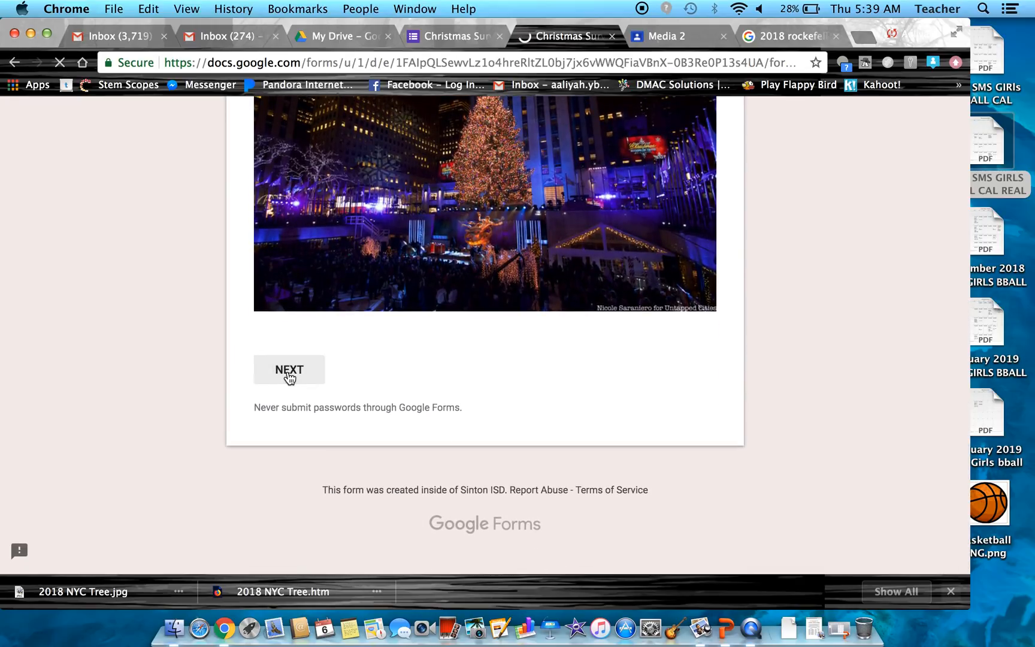
# Enter "A Christmas Story" as the favorite Christmas movie.
pyautogui.scroll(-3, 289, 378)
pyautogui.click(334, 342)
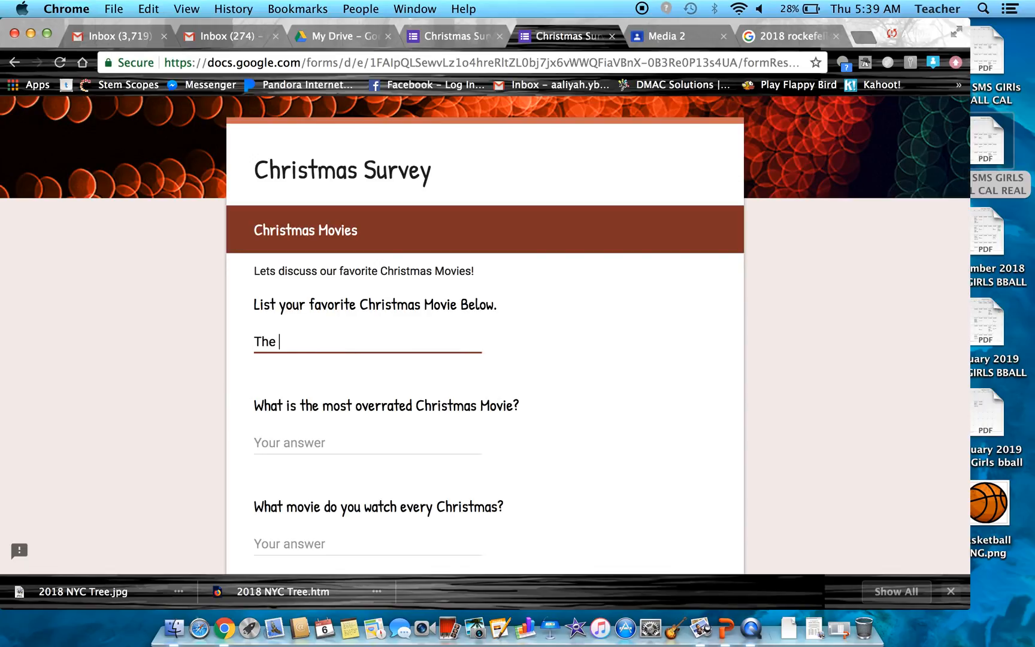
pyautogui.write('The Christmas Story')
pyautogui.click(269, 342)
pyautogui.press('BackSpace')
pyautogui.press('BackSpace')
pyautogui.press('BackSpace')
pyautogui.write('A Christmas Story')
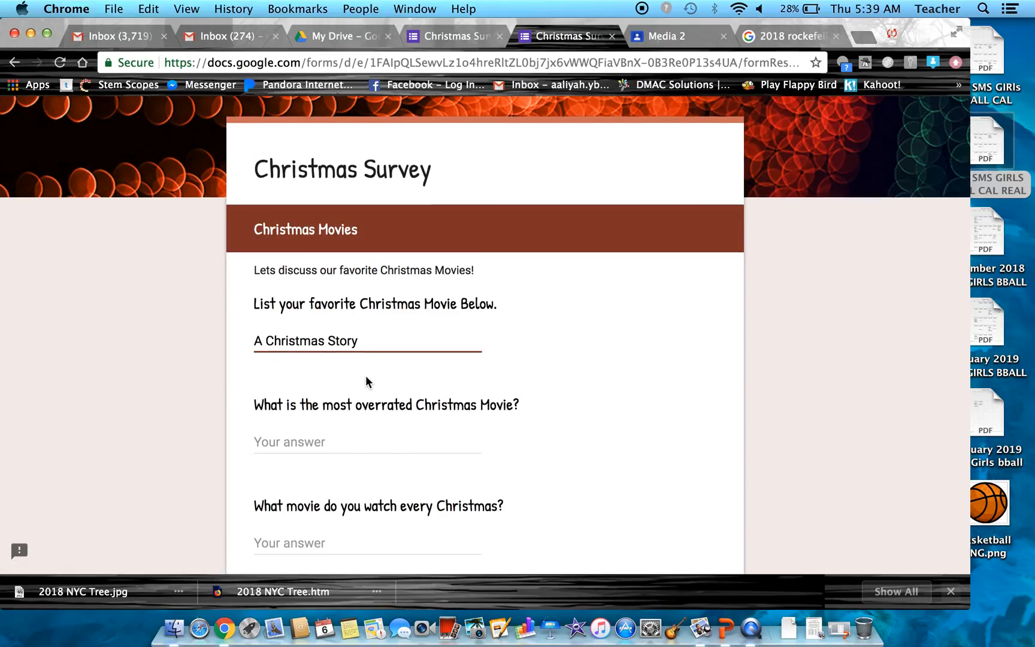
# Enter "Elf" as the most overrated Christmas movie.
pyautogui.scroll(-1, 361, 410)
pyautogui.click(362, 411)
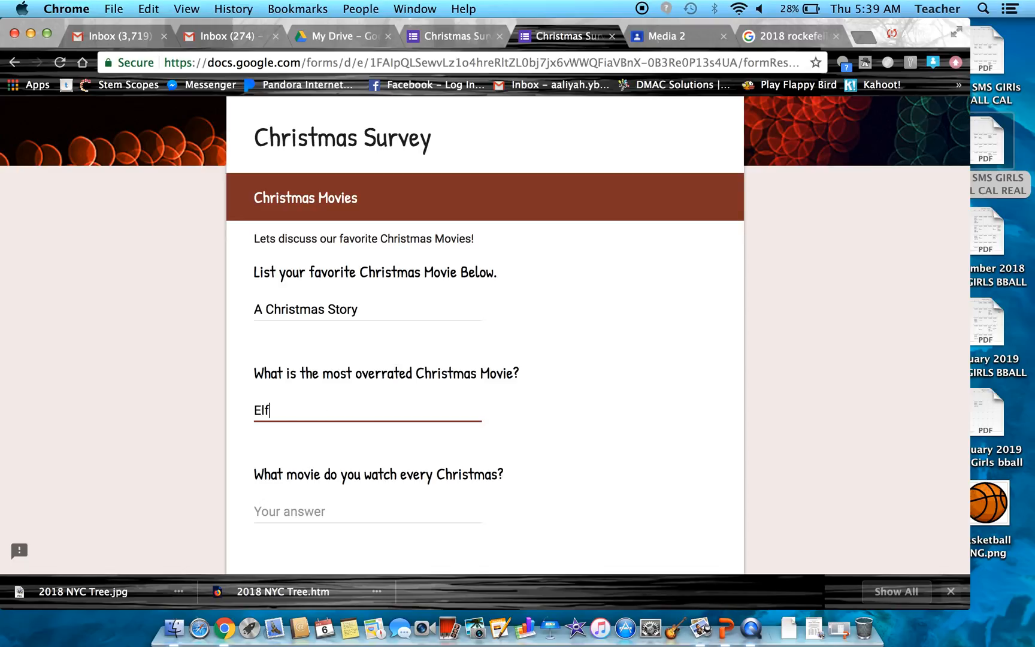
pyautogui.click(196, 478)
# Enter "Home Alone 2" as the movie watched every Christmas, and submit the survey response.
pyautogui.scroll(-3, 197, 478)
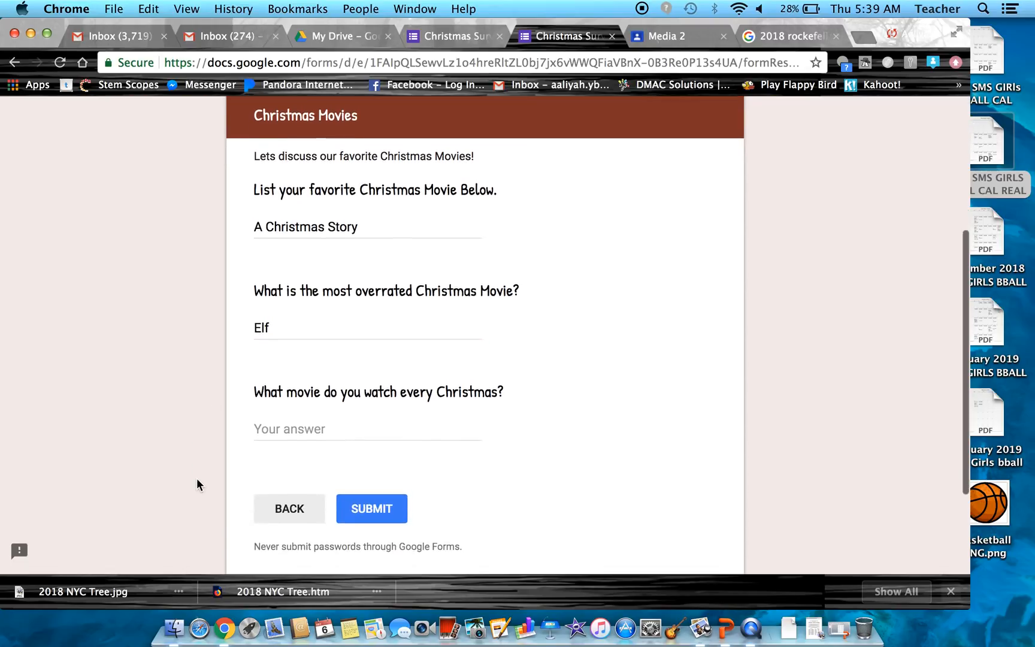
pyautogui.click(350, 421)
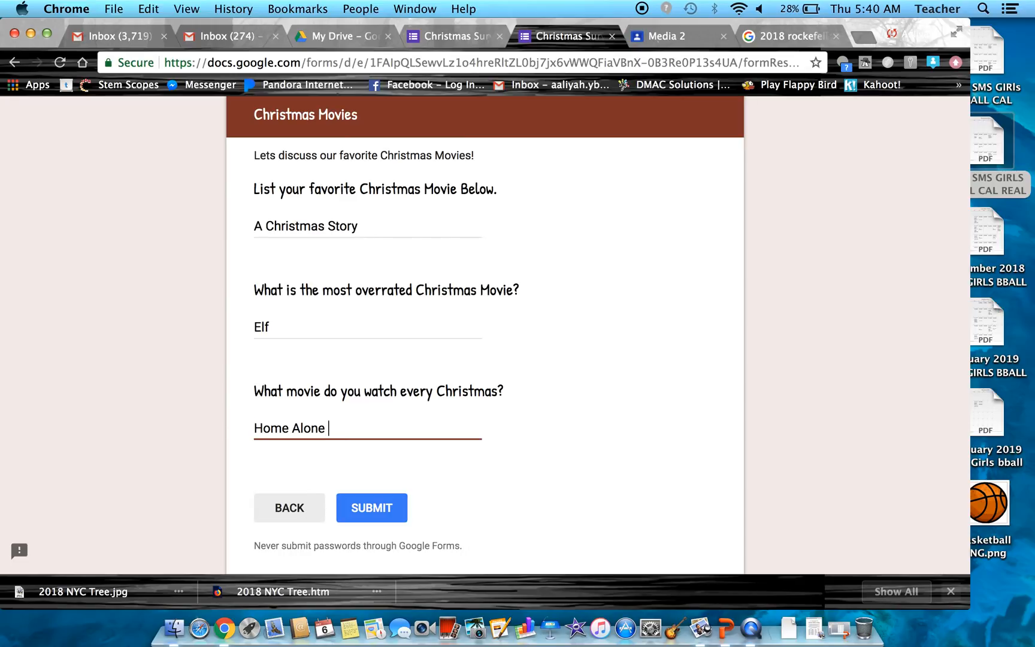
pyautogui.click(227, 479)
pyautogui.scroll(-2, 318, 472)
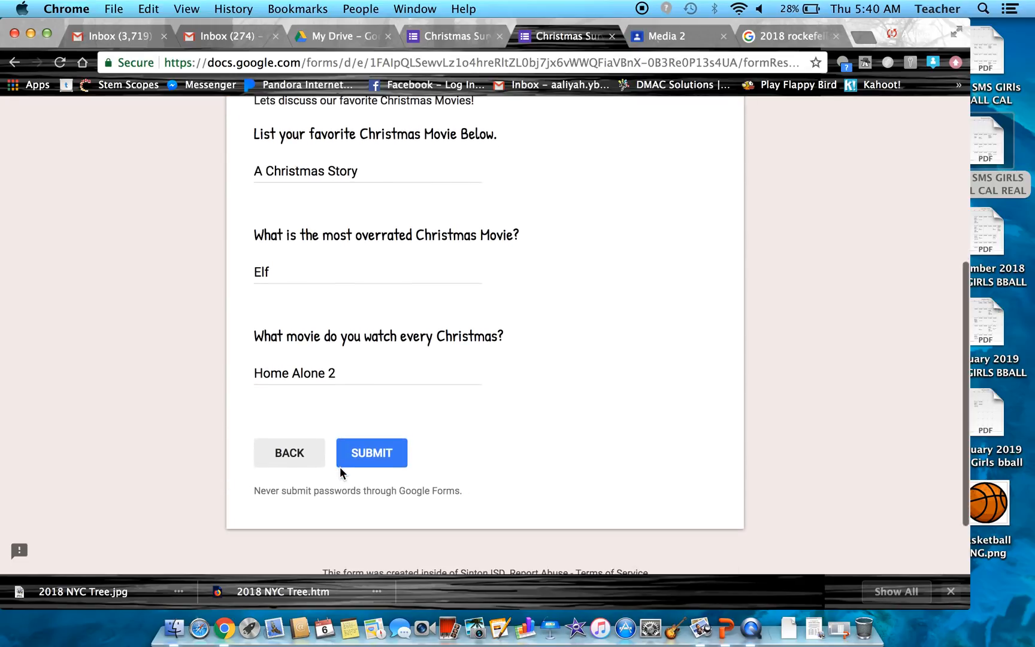
pyautogui.scroll(2, 420, 438)
pyautogui.scroll(-2, 421, 439)
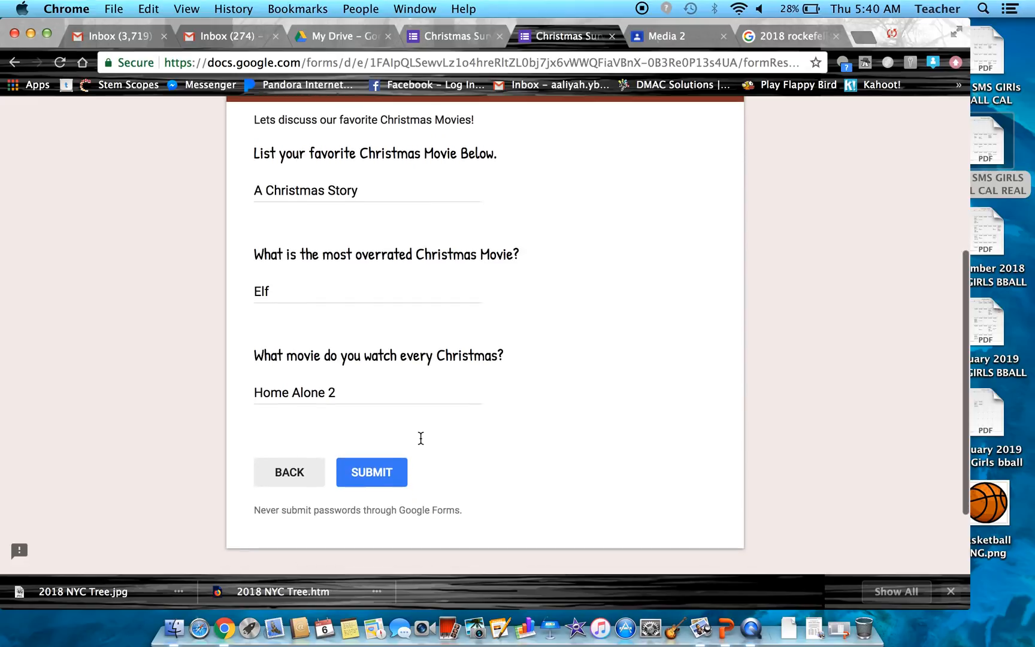
pyautogui.click(376, 472)
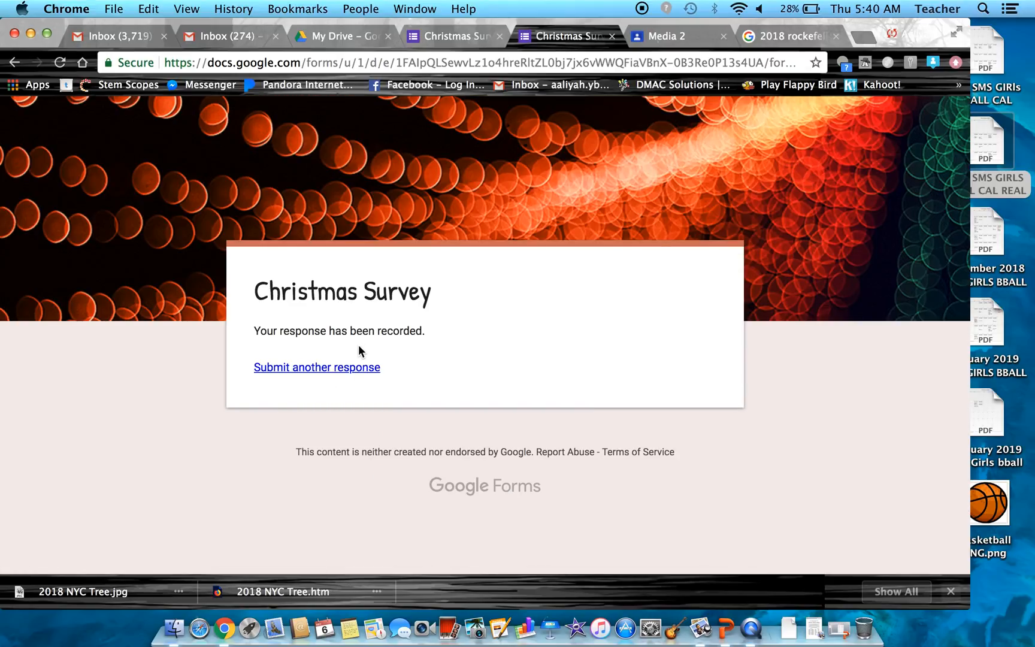
pyautogui.click(612, 36)
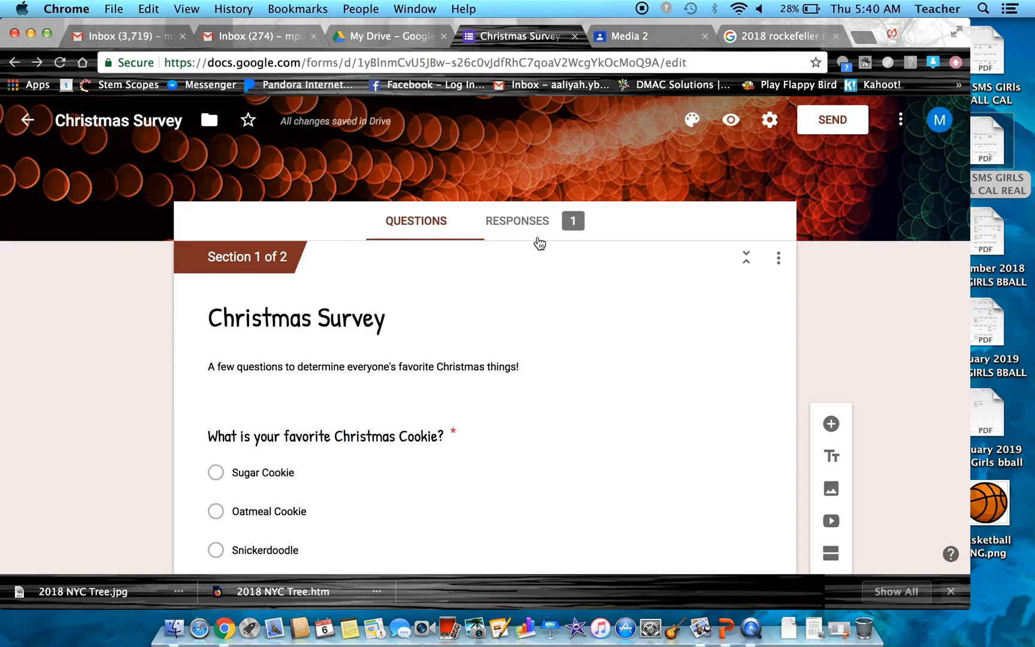
pyautogui.click(387, 41)
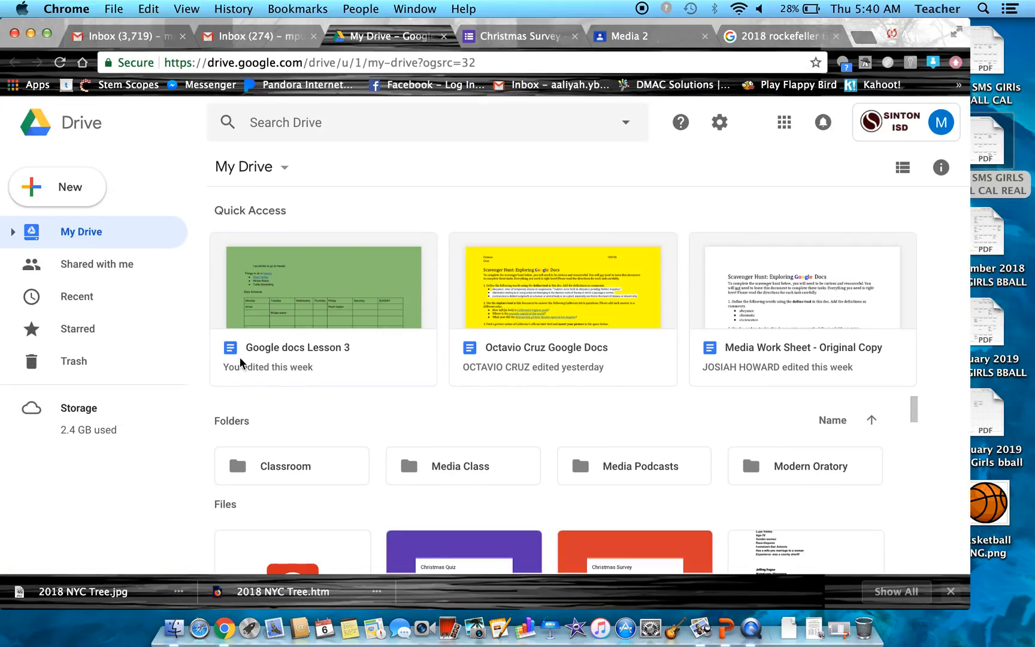
pyautogui.scroll(-5, 284, 440)
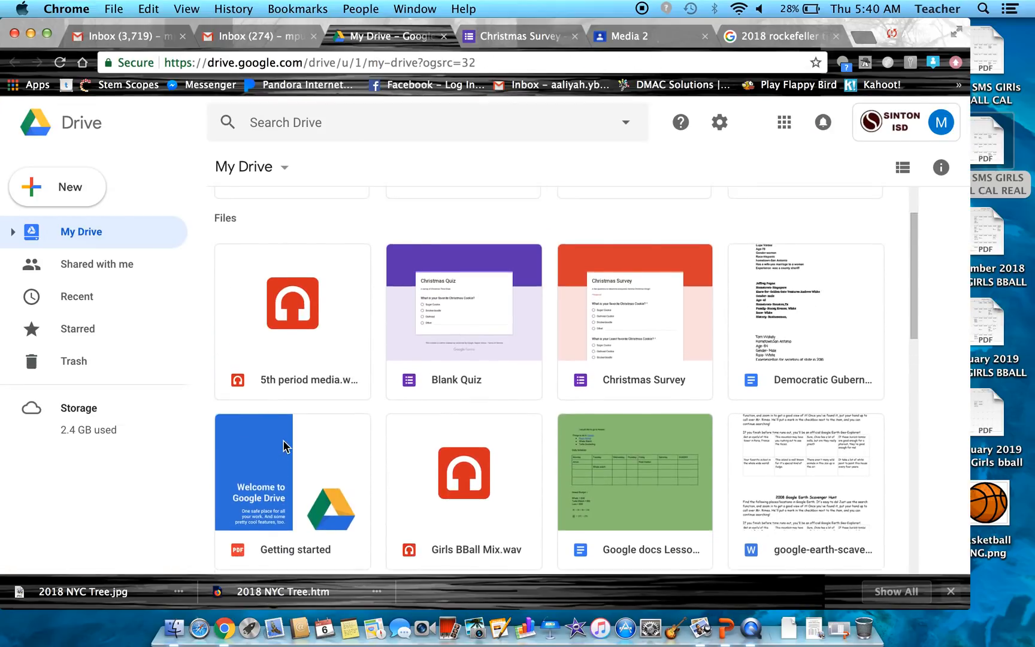
pyautogui.scroll(1, 463, 277)
pyautogui.doubleClick(461, 355)
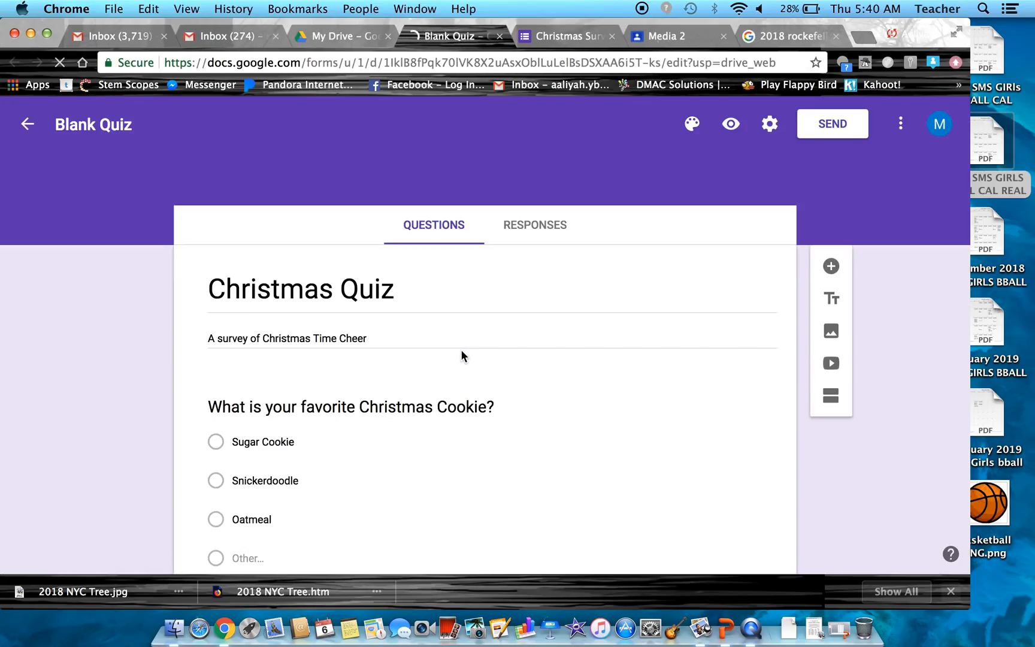
pyautogui.click(501, 37)
pyautogui.click(461, 36)
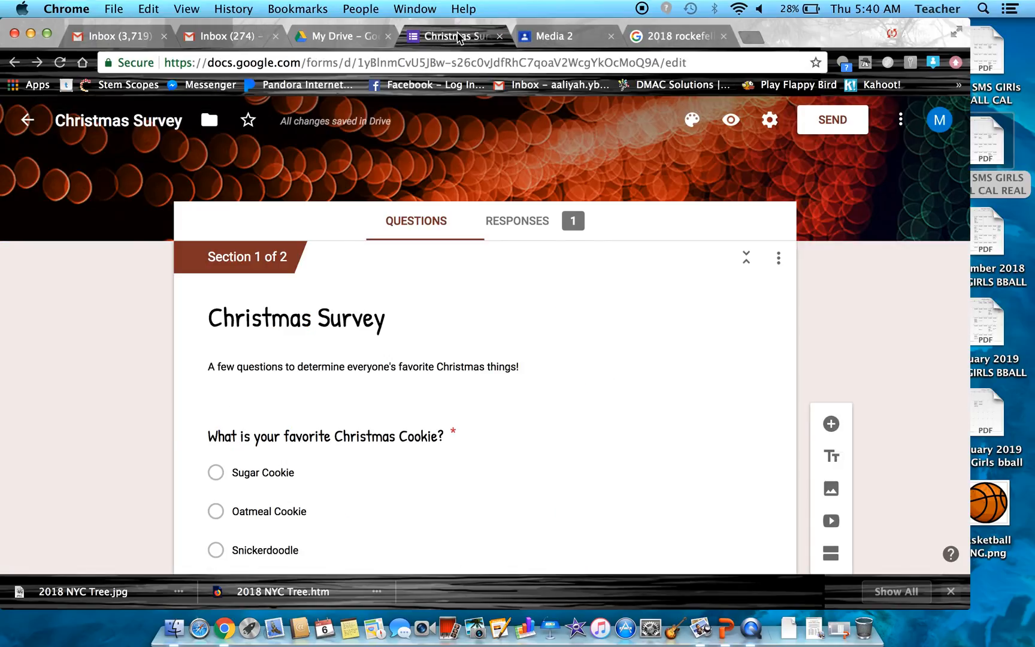
# Switch to Google Drive, launch Google Forms from its apps, and open the Christmas Survey from the recent forms.
pyautogui.click(334, 39)
pyautogui.scroll(-2, 314, 317)
pyautogui.scroll(7, 314, 317)
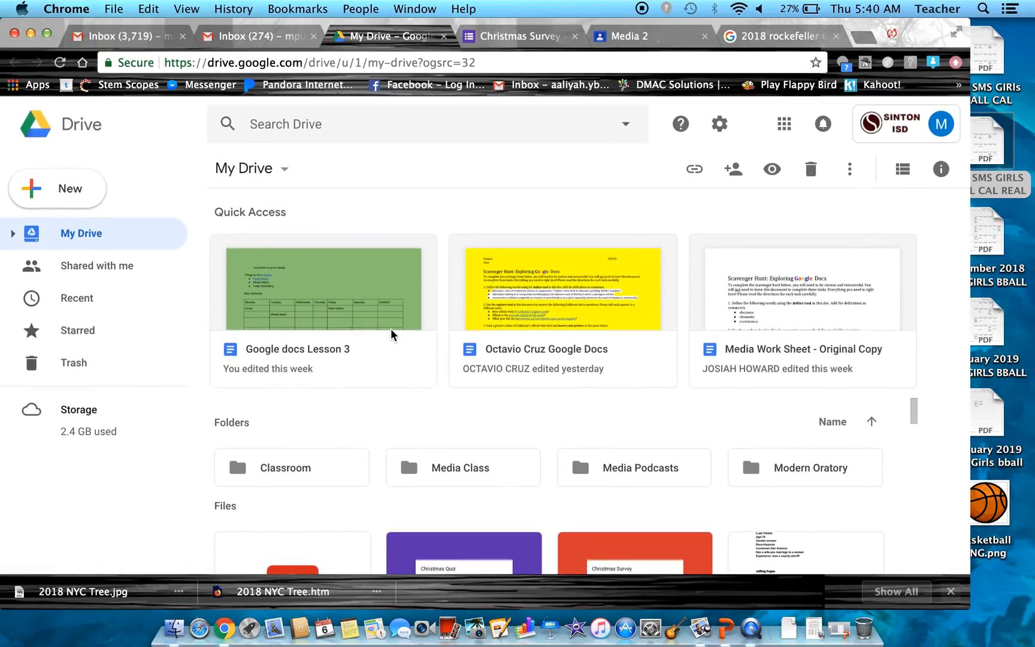
pyautogui.click(784, 124)
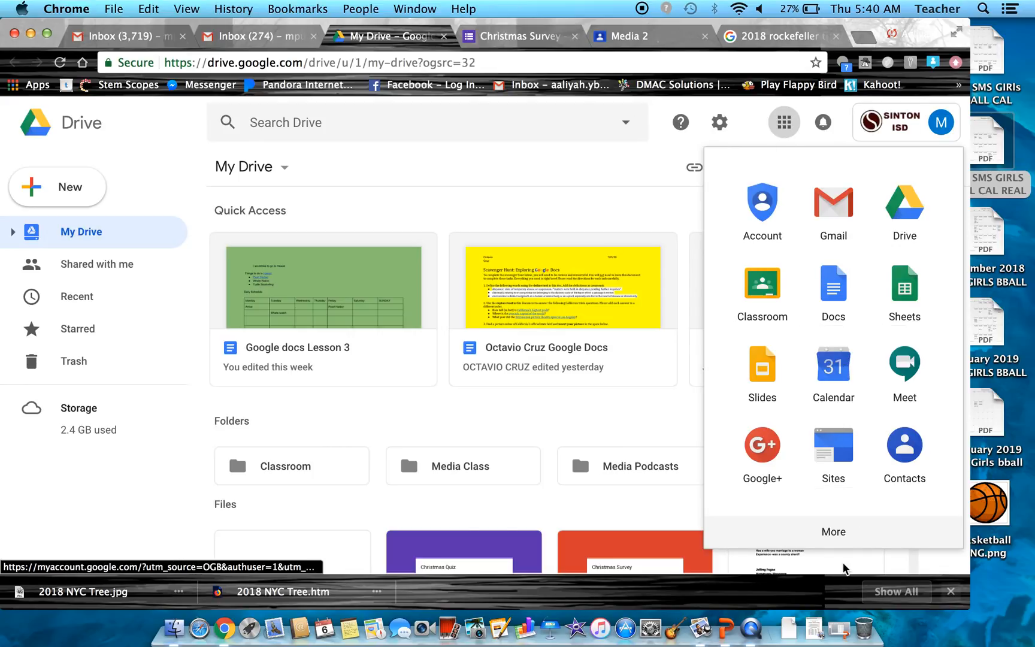
pyautogui.click(847, 534)
pyautogui.click(838, 387)
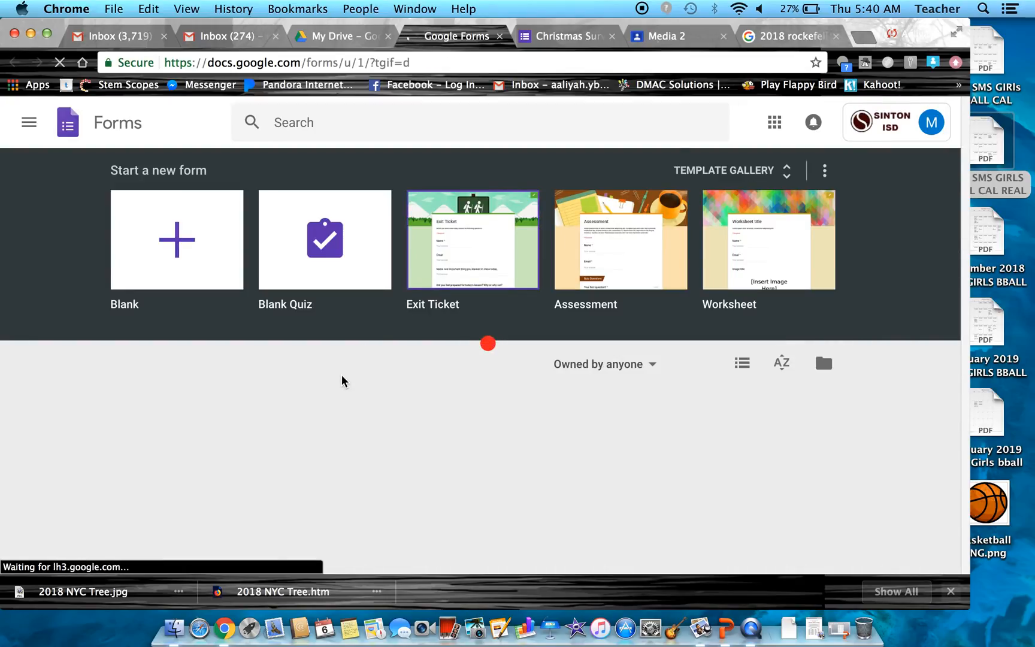
pyautogui.scroll(-3, 343, 381)
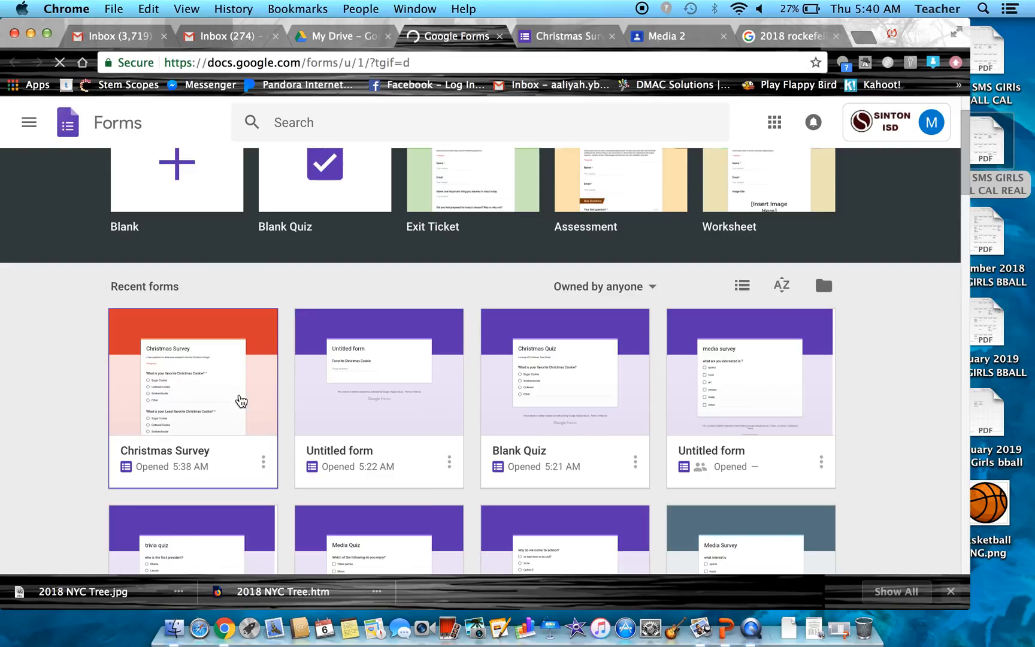
pyautogui.click(263, 372)
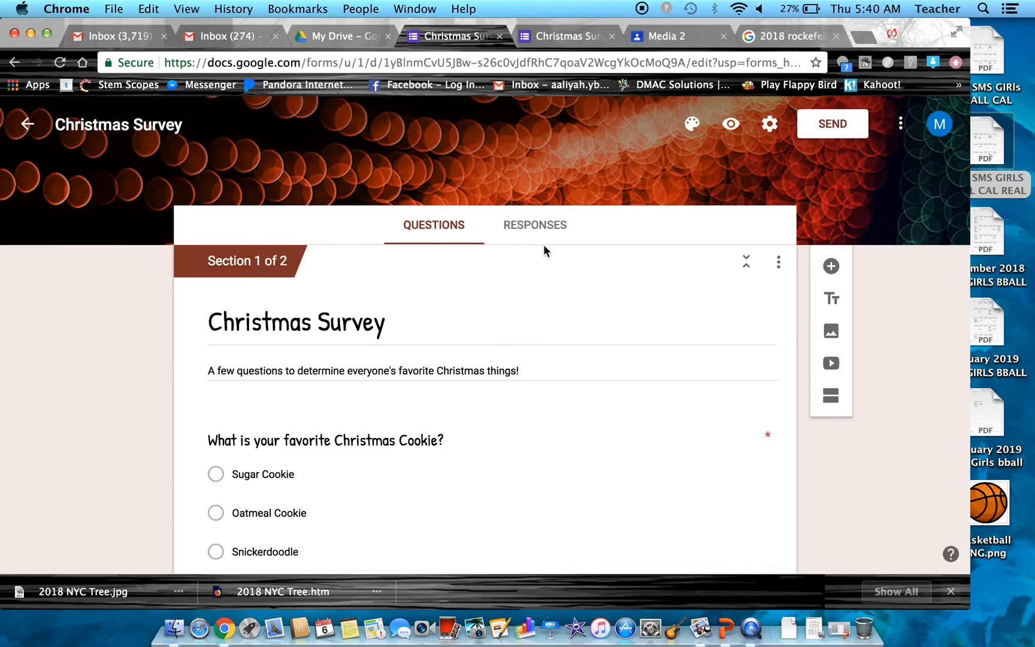
# Review the summary of the Christmas Survey's responses, from the cookie charts to the Christmas Movies answers.
pyautogui.click(553, 226)
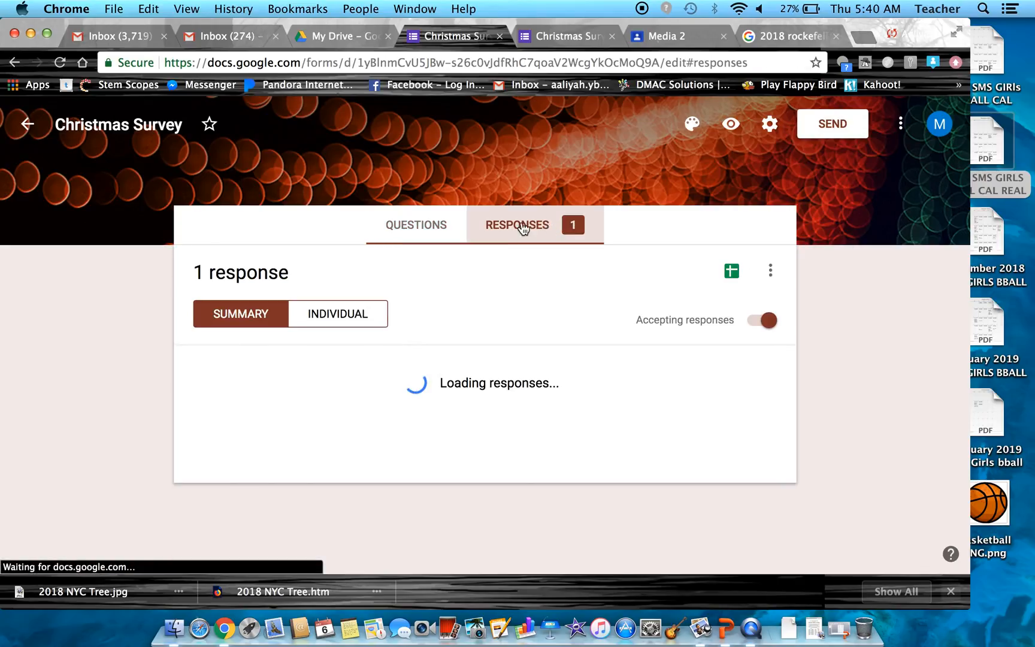
pyautogui.scroll(-3, 543, 308)
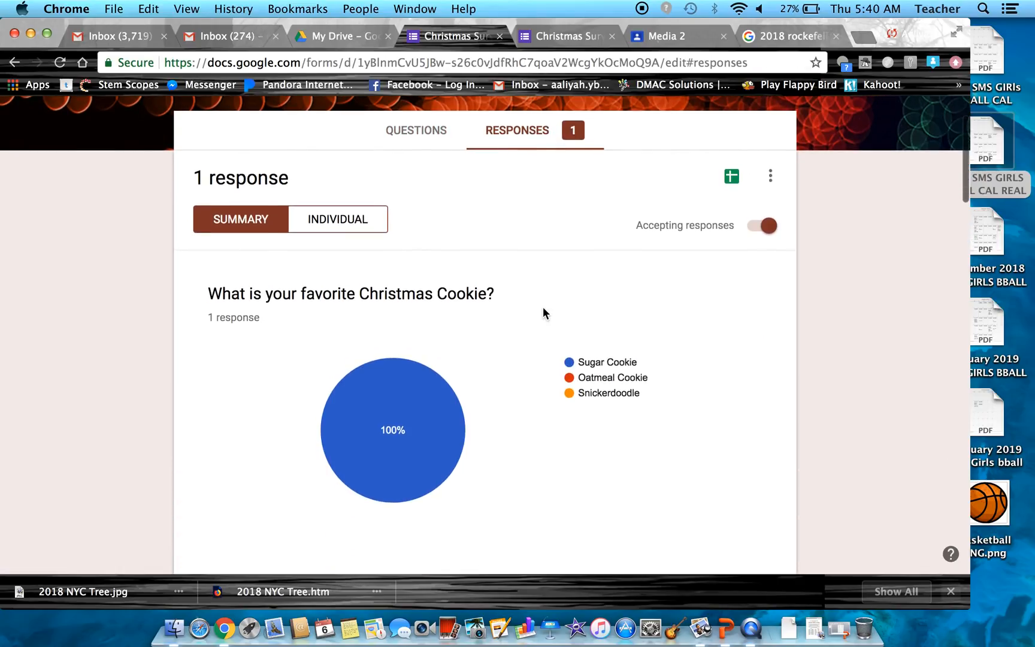
pyautogui.scroll(-1, 543, 308)
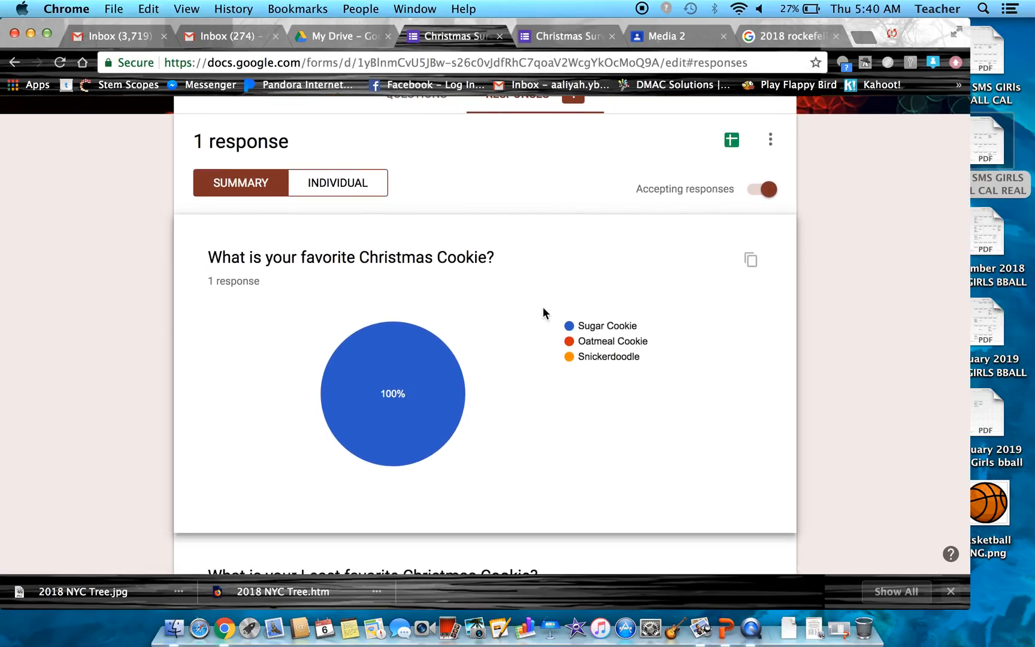
pyautogui.scroll(-10, 542, 306)
pyautogui.scroll(-8, 543, 308)
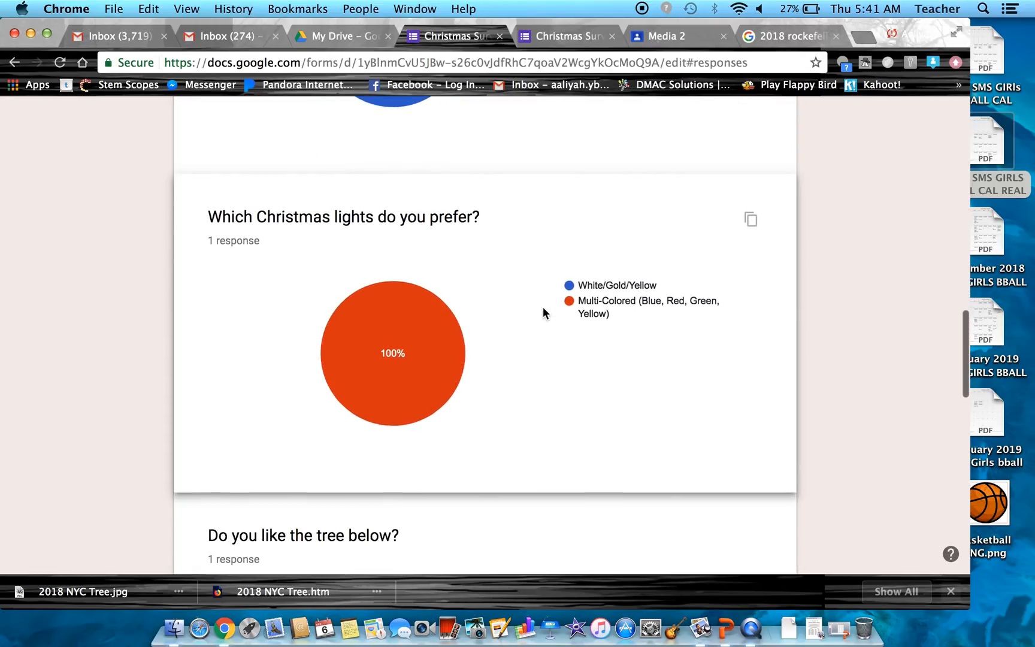
pyautogui.scroll(-5, 543, 307)
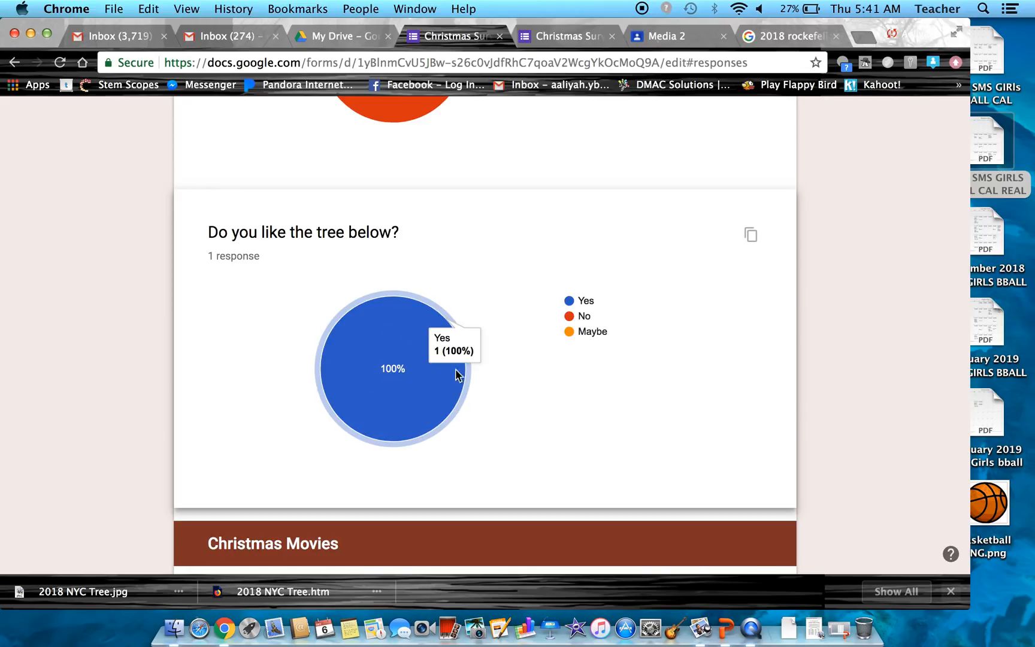
pyautogui.scroll(-9, 515, 429)
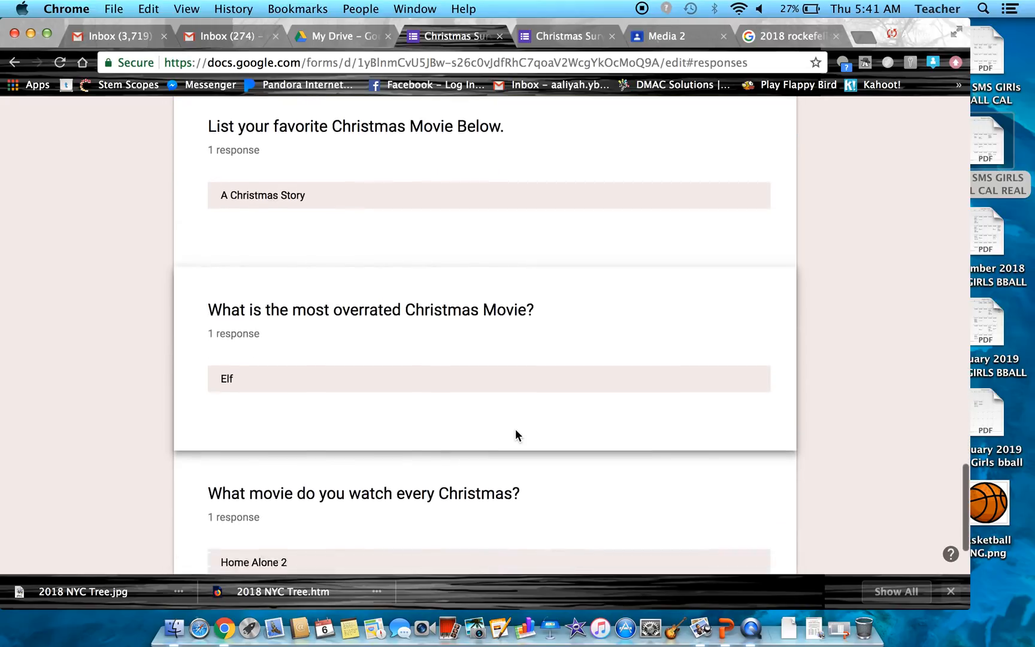
pyautogui.scroll(1, 515, 430)
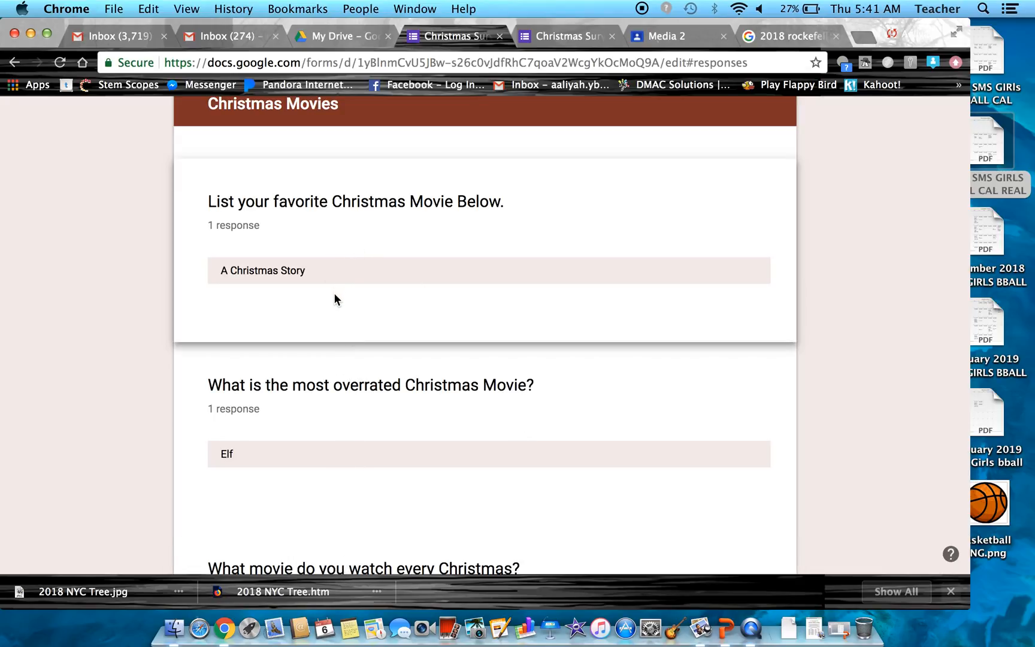
# Finish reviewing the Christmas Movies answers, return to the survey's questions, and open the options for sending the form.
pyautogui.scroll(-3, 397, 333)
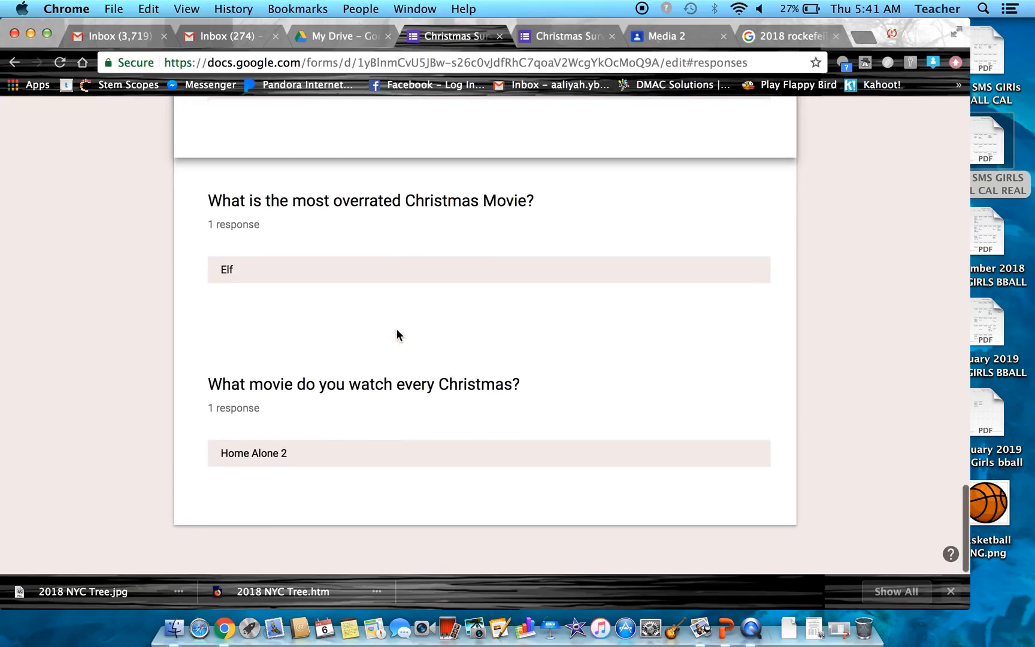
pyautogui.scroll(15, 398, 334)
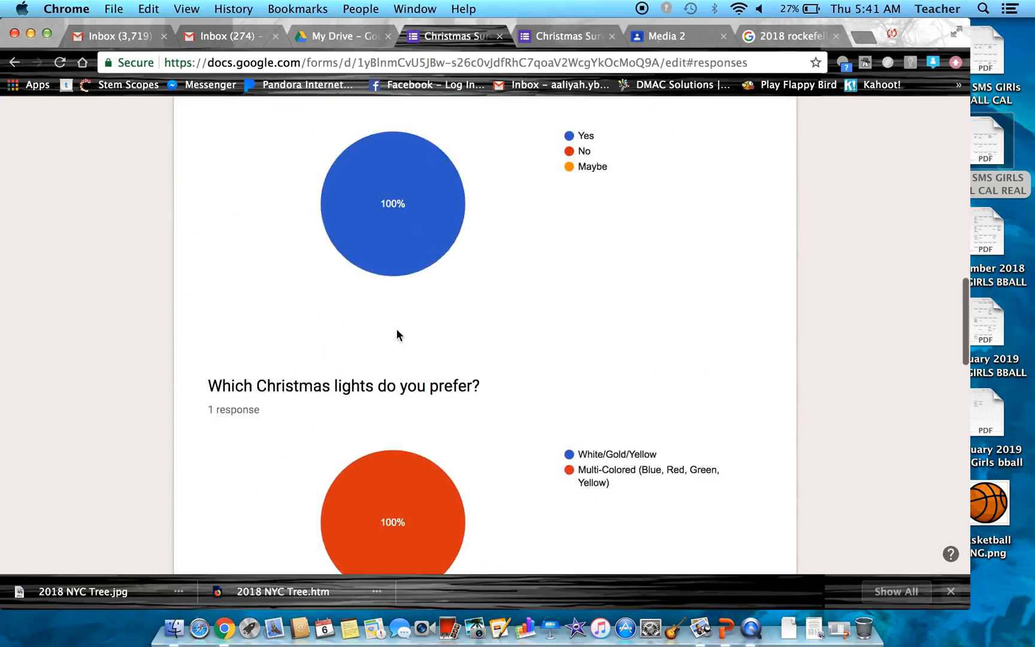
pyautogui.scroll(3, 398, 335)
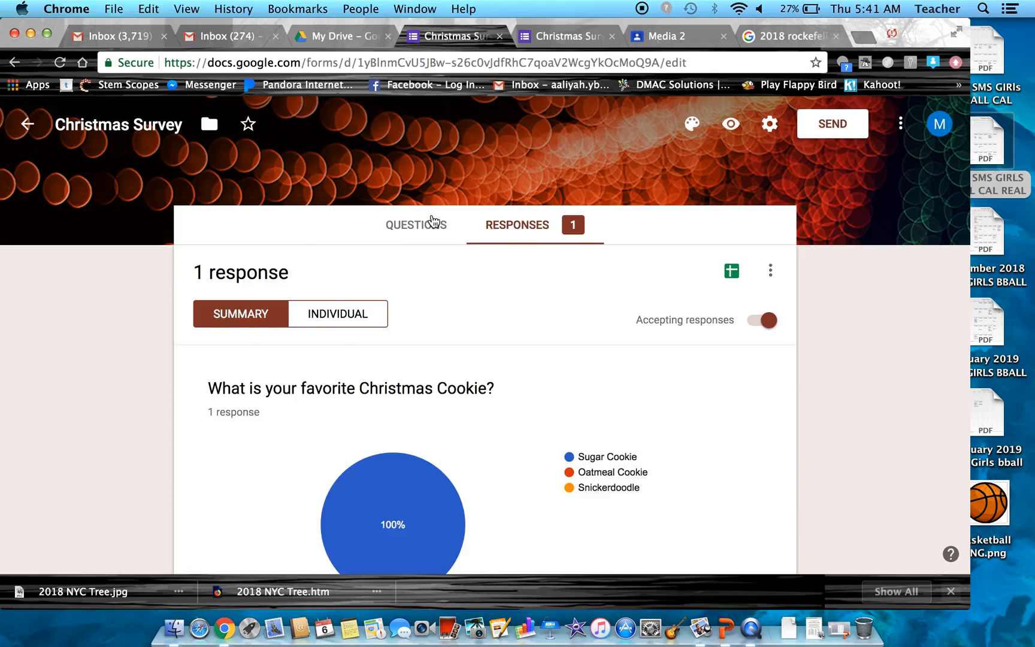
pyautogui.click(434, 221)
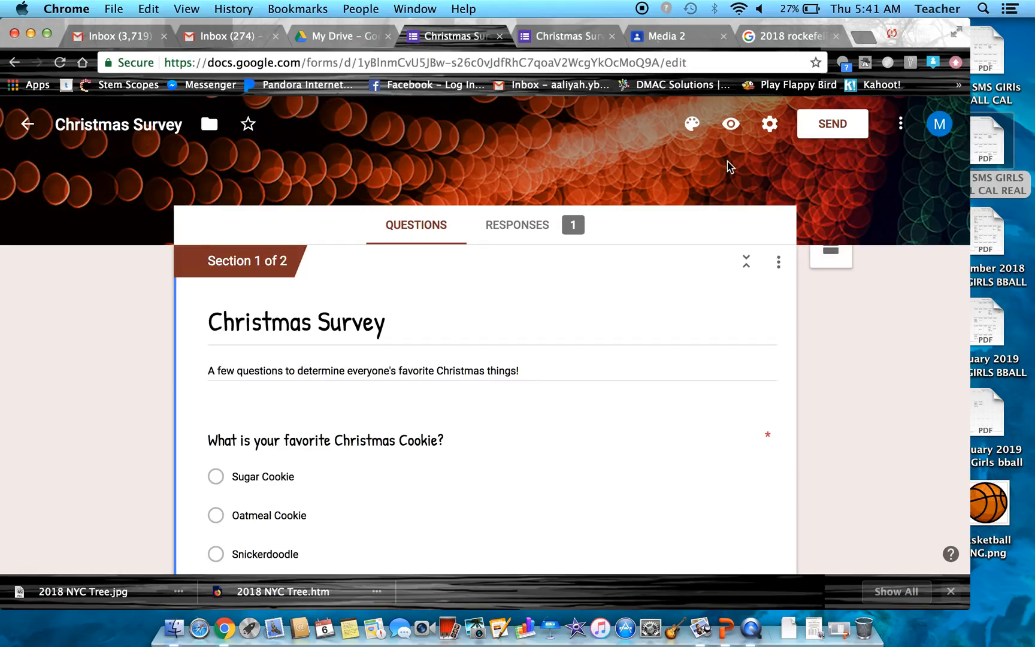
pyautogui.click(833, 124)
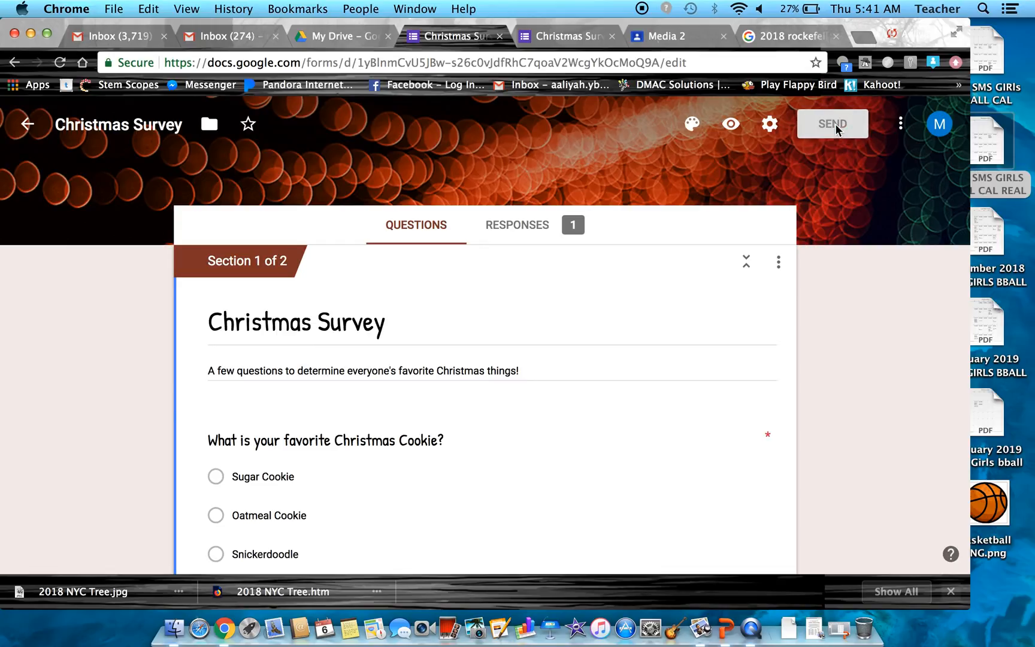
# Enter the placeholder "TO THE PEOPLE IN YOUR ROW!" as the email recipient.
pyautogui.click(349, 298)
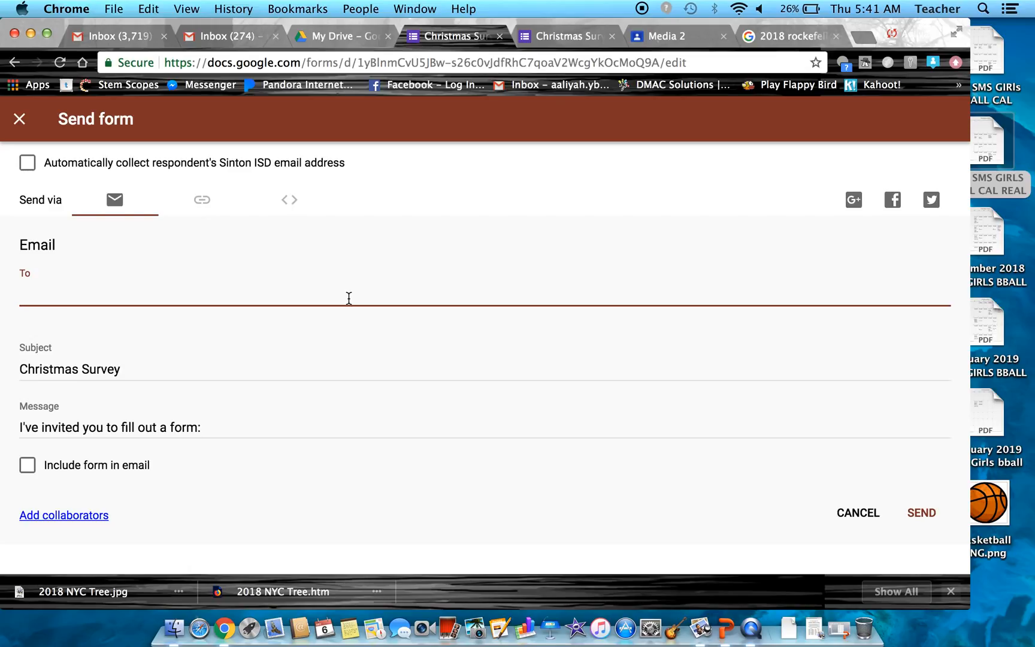
pyautogui.write('TO THE PEOPLE IN YOUR RWO')
pyautogui.press('BackSpace')
pyautogui.press('BackSpace')
pyautogui.write('OW!')
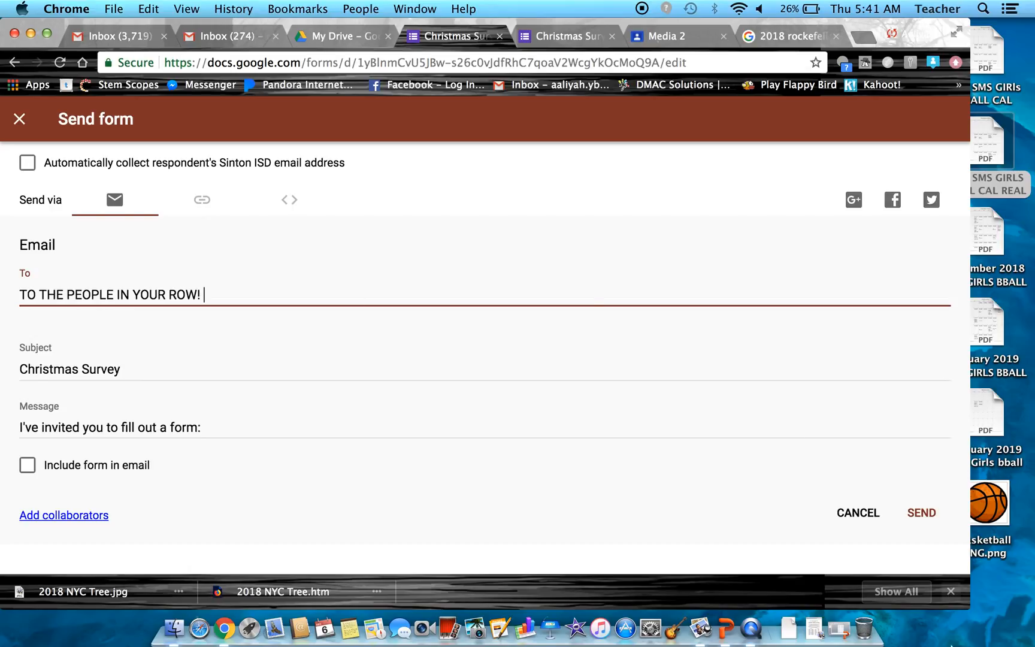
# Expand the browser to full screen without the downloads bar, and clear the recipient placeholder.
pyautogui.click(951, 591)
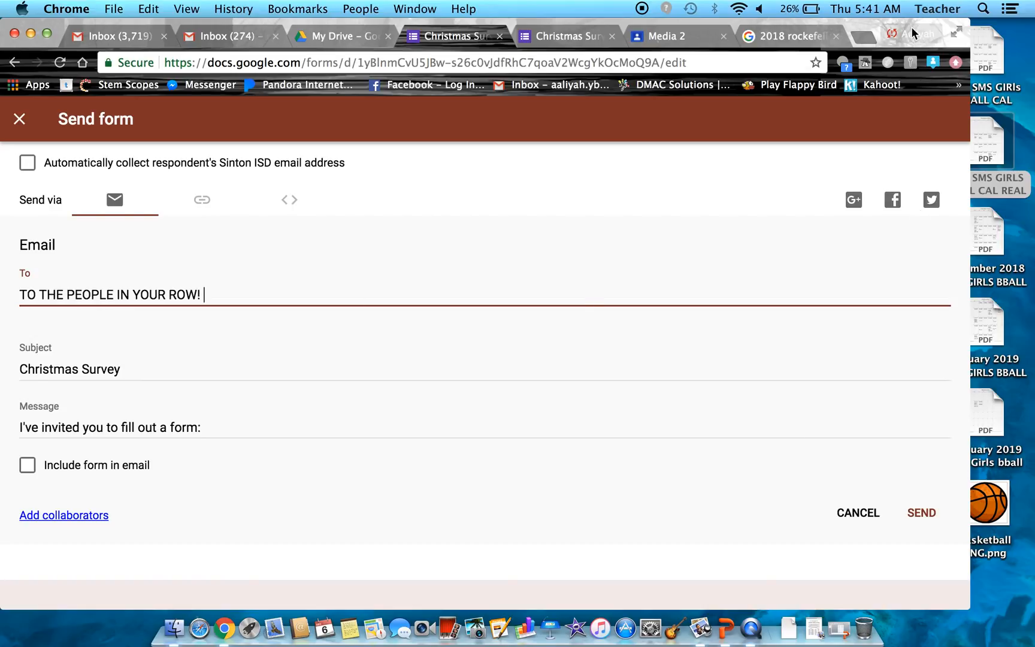
pyautogui.click(957, 34)
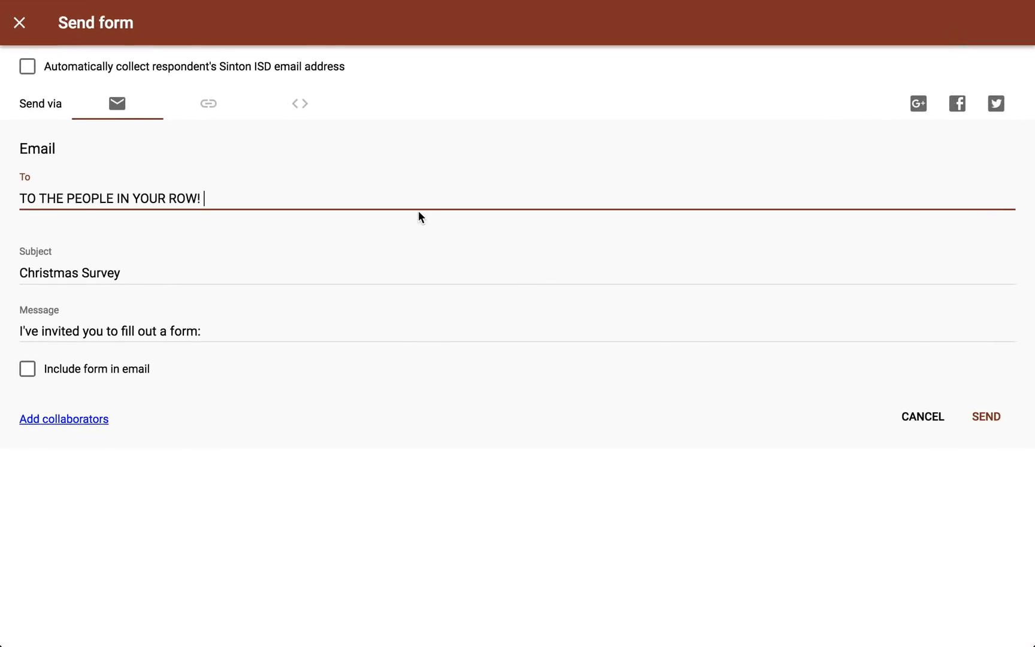
pyautogui.press('super+a')
pyautogui.press('BackSpace')
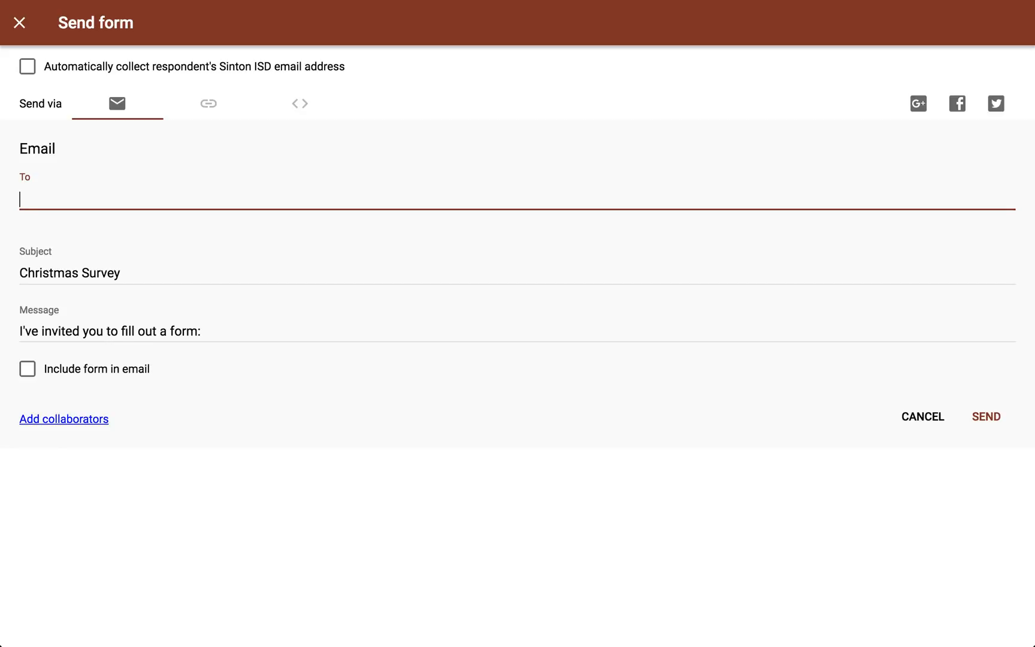
# Add the first three classmates as email recipients from the suggested school contacts.
pyautogui.write('beck')
pyautogui.press('BackSpace')
pyautogui.press('BackSpace')
pyautogui.press('BackSpace')
pyautogui.press('BackSpace')
pyautogui.write('will')
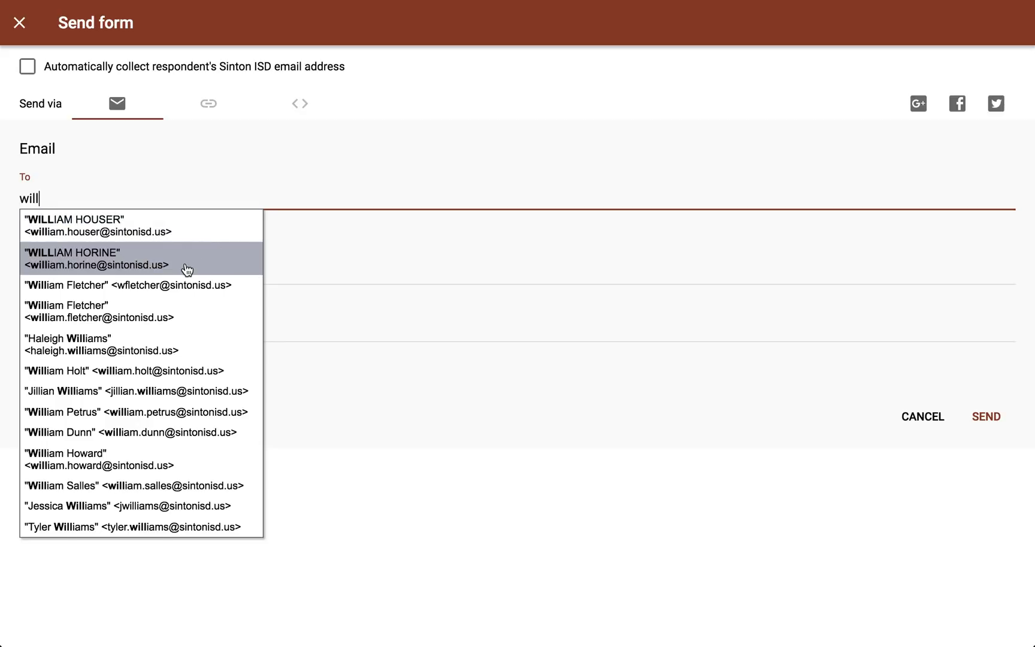
pyautogui.click(142, 270)
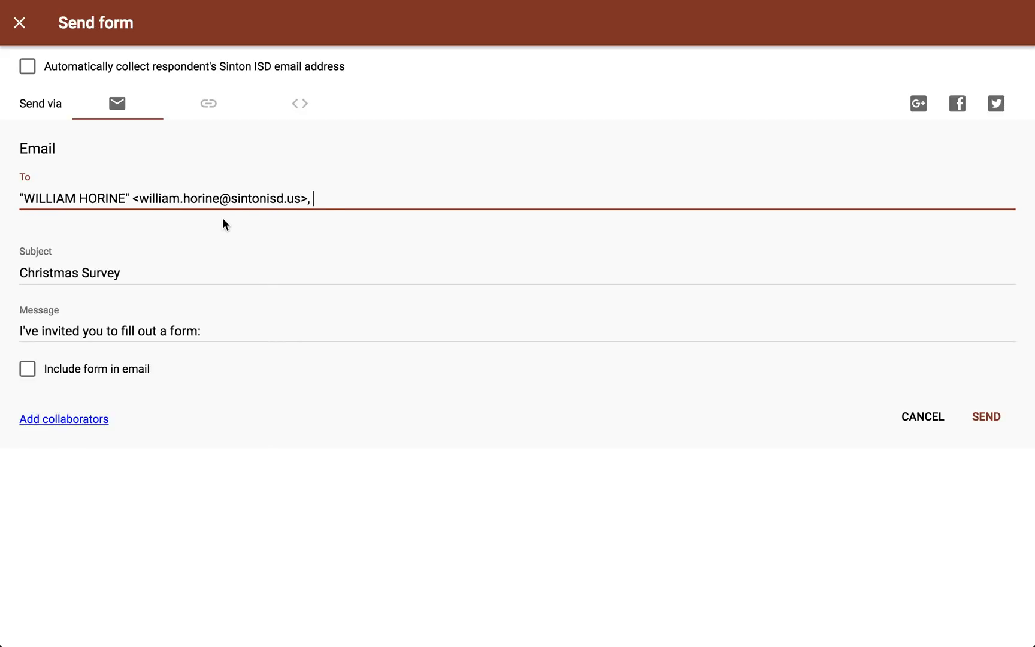
pyautogui.write('riley')
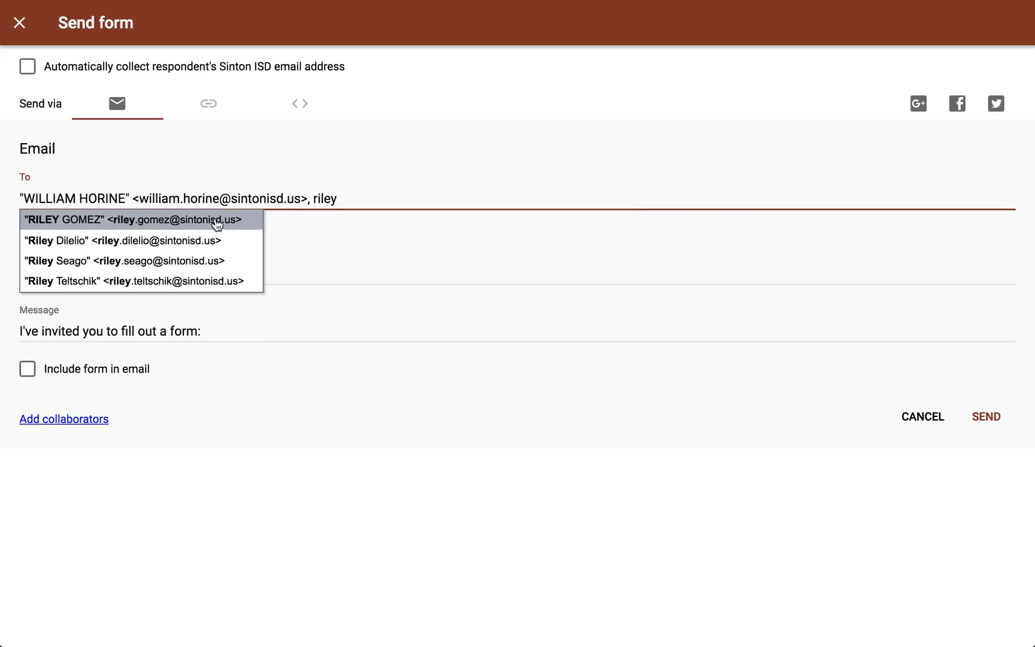
pyautogui.click(207, 218)
pyautogui.write('esteb')
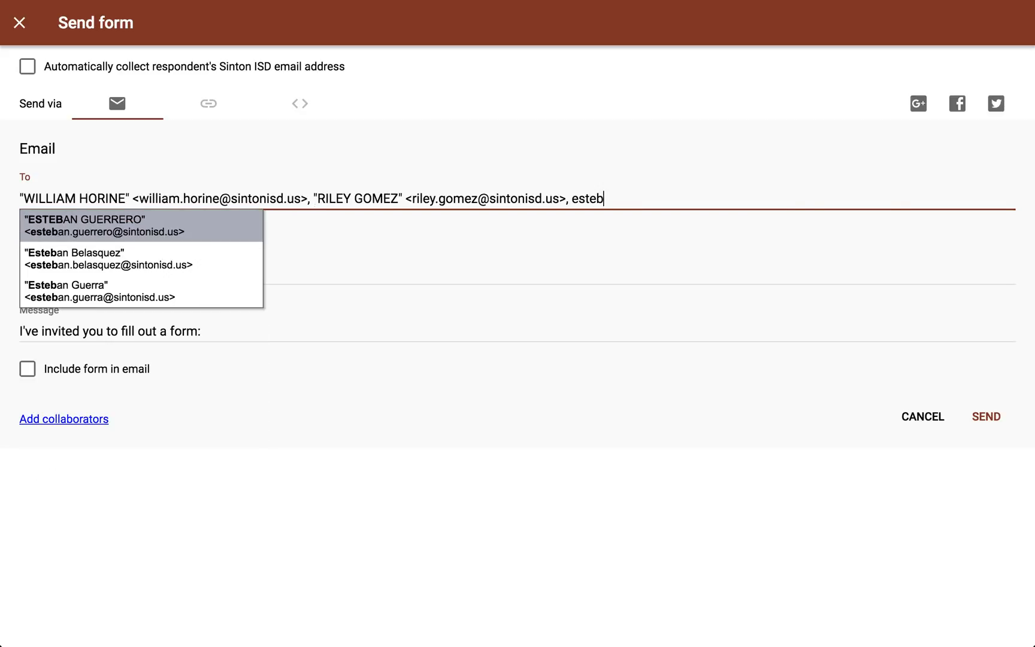
pyautogui.press('Return')
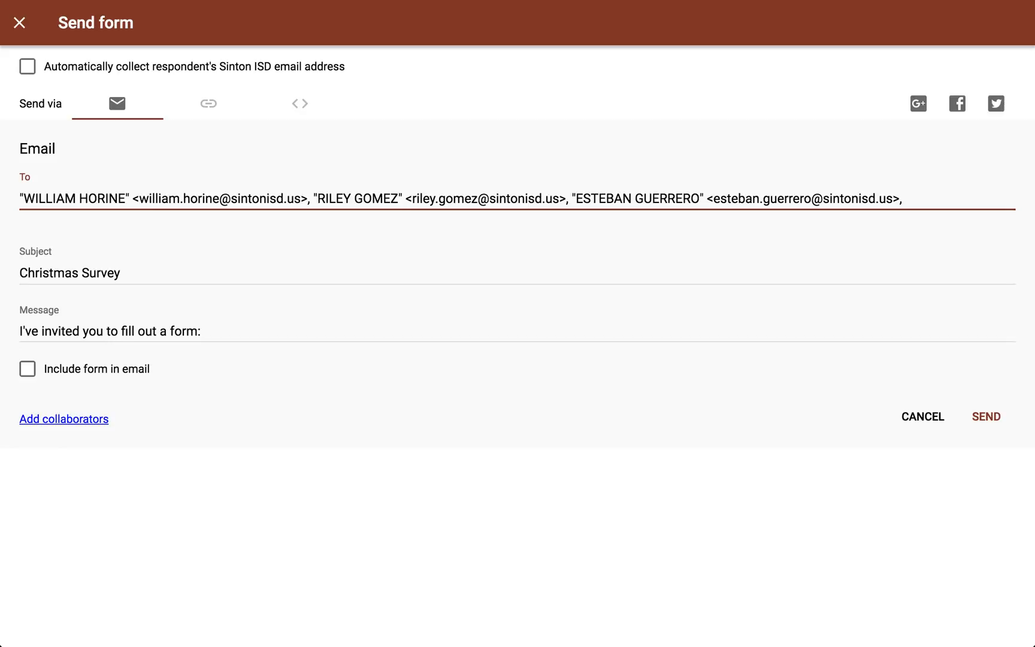
# Add a fourth and a fifth classmate to the email recipients from the suggested contacts.
pyautogui.write('mutch')
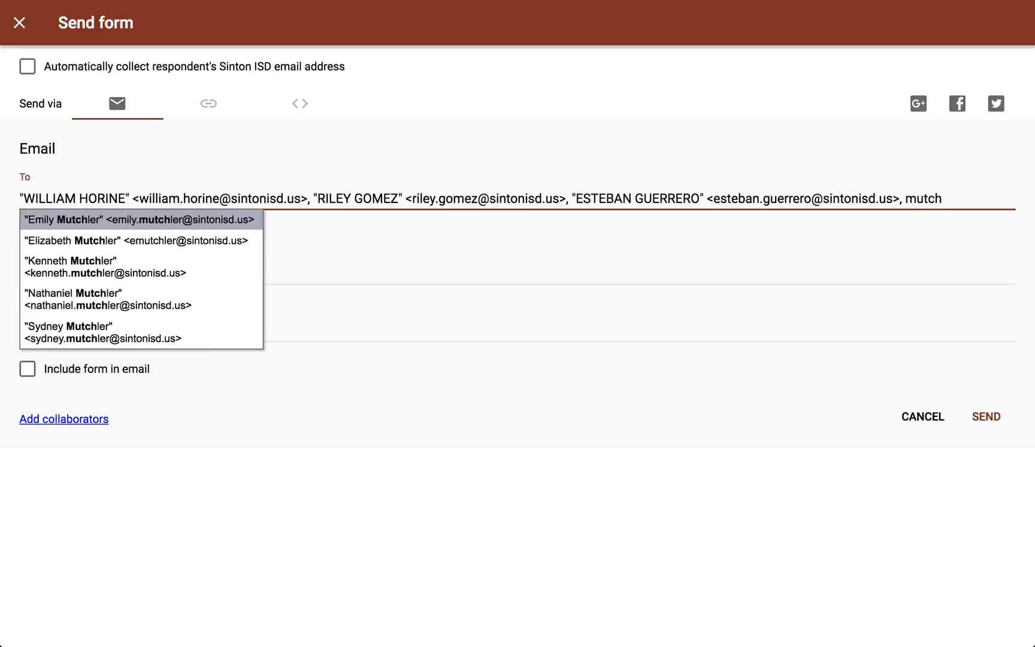
pyautogui.click(85, 299)
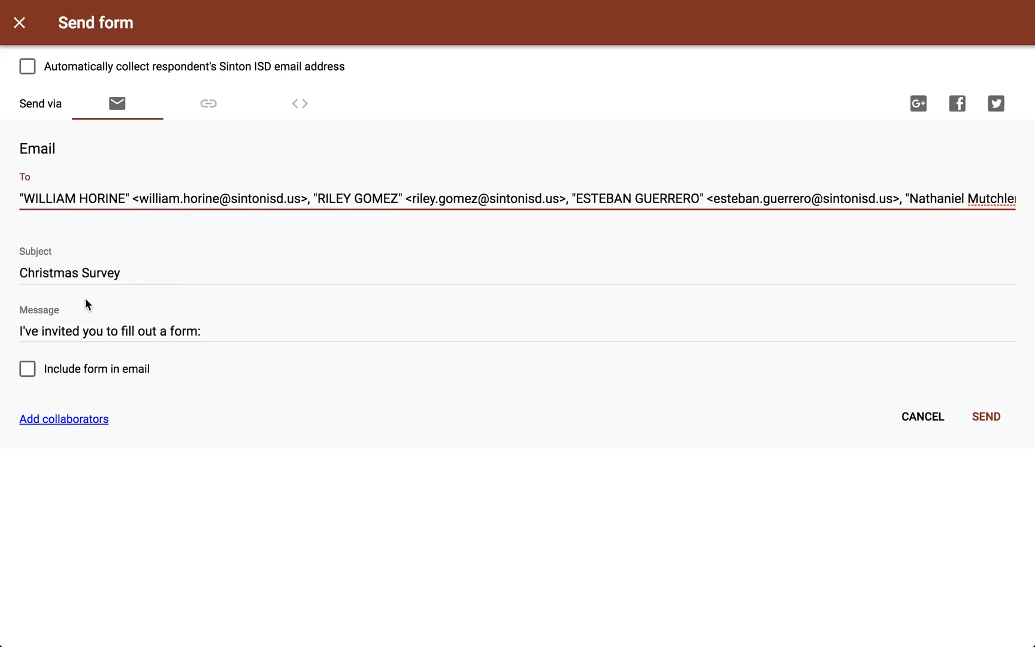
pyautogui.write('s\\ways')
pyautogui.press('BackSpace')
pyautogui.write('d')
pyautogui.press('BackSpace')
pyautogui.press('BackSpace')
pyautogui.press('BackSpace')
pyautogui.press('BackSpace')
pyautogui.press('BackSpace')
pyautogui.write('wayd')
pyautogui.press('Return')
# Add the last two school contacts to the email recipients, looking each up by surname.
pyautogui.write('kay')
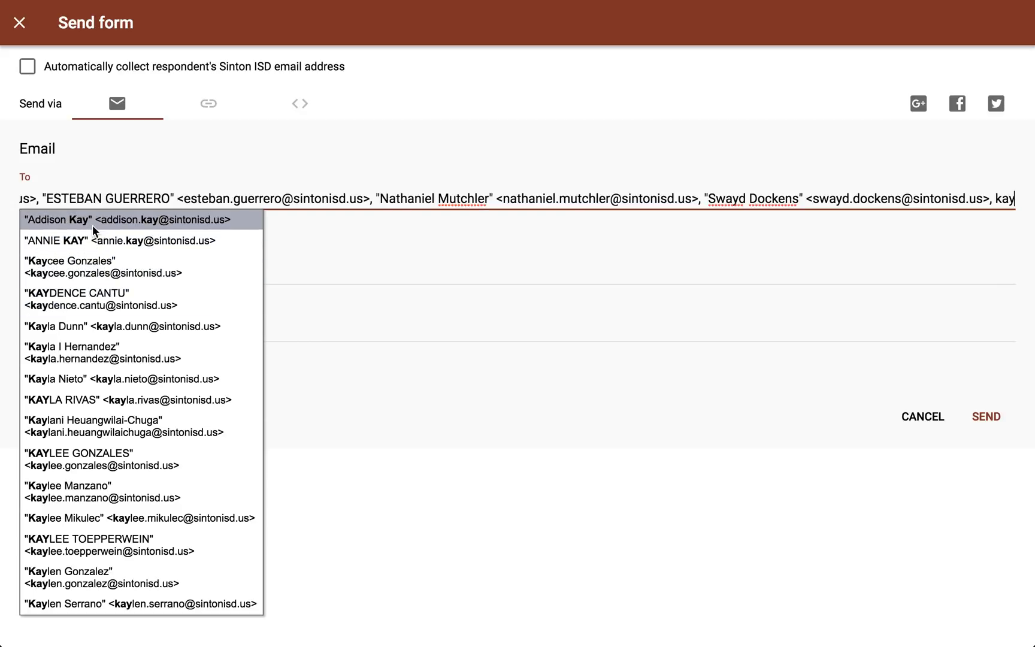
pyautogui.click(91, 227)
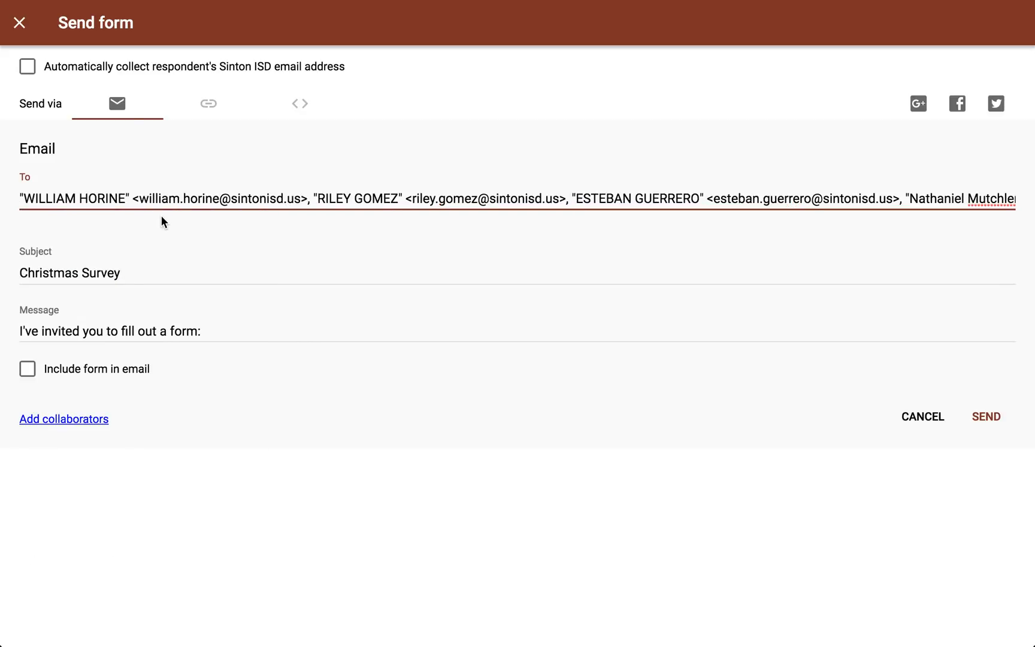
pyautogui.write('pena')
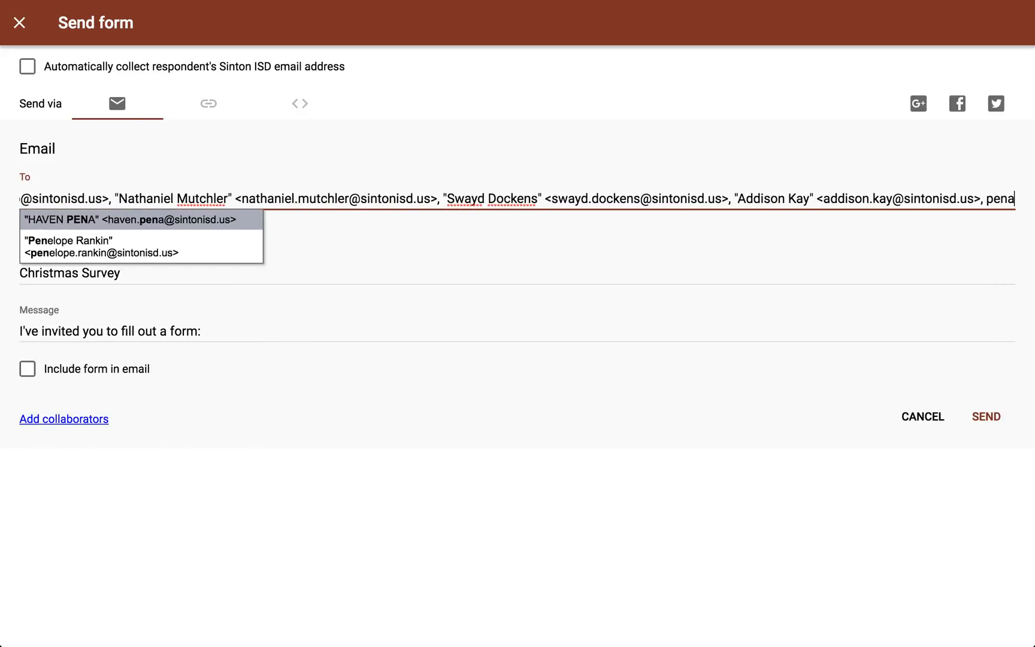
pyautogui.write('-hands')
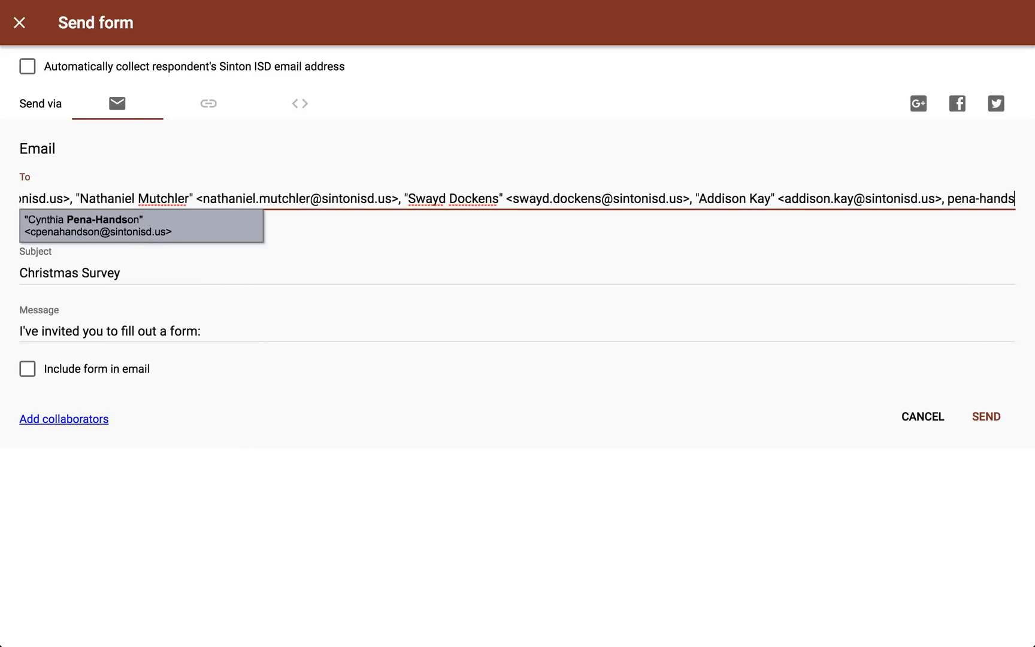
pyautogui.press('Return')
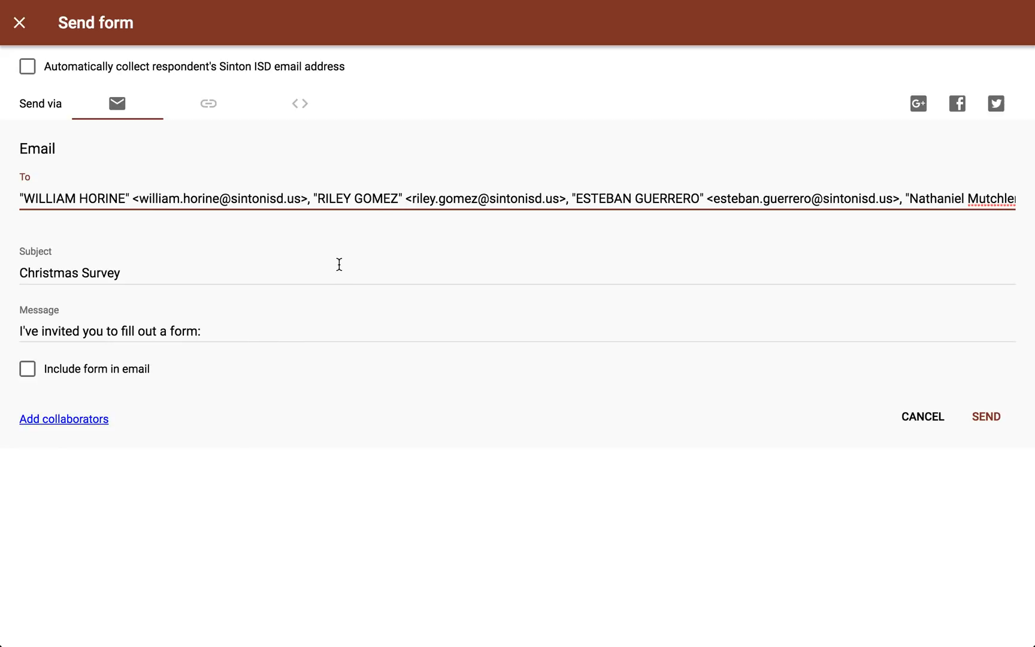
# Clear the default invitation text from the email message.
pyautogui.click(316, 324)
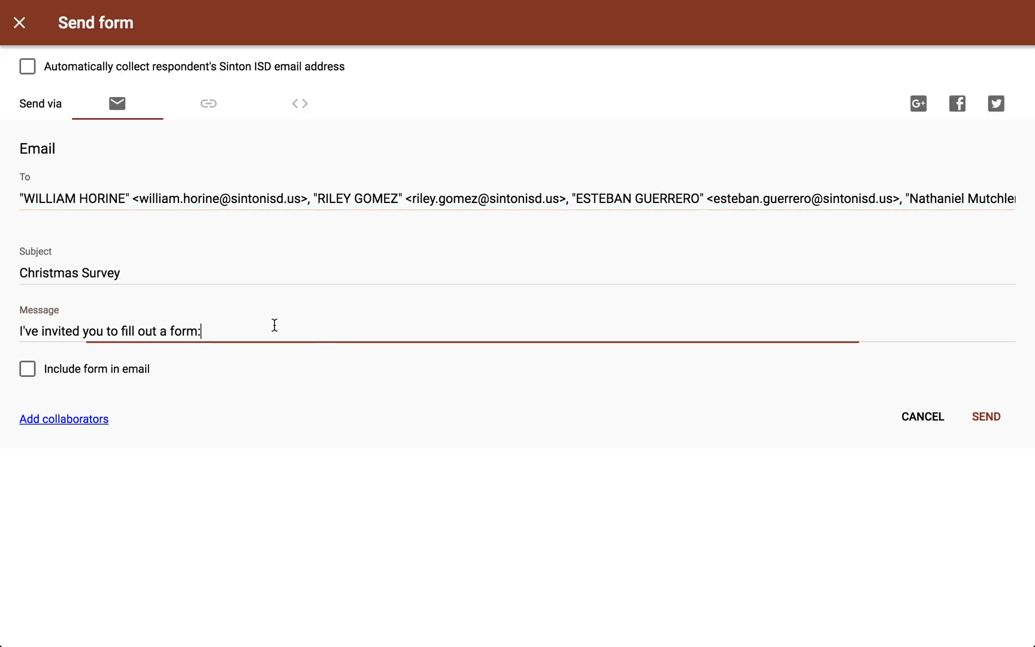
pyautogui.press('BackSpace')
pyautogui.press('BackSpace')
pyautogui.press('BackSpace')
pyautogui.press('BackSpace')
pyautogui.press('BackSpace')
pyautogui.press('BackSpace')
pyautogui.press('BackSpace')
pyautogui.press('BackSpace')
pyautogui.press('BackSpace')
pyautogui.press('BackSpace')
pyautogui.press('BackSpace')
pyautogui.press('BackSpace')
pyautogui.press('BackSpace')
pyautogui.press('BackSpace')
pyautogui.press('BackSpace')
pyautogui.press('BackSpace')
pyautogui.press('BackSpace')
pyautogui.press('BackSpace')
pyautogui.press('BackSpace')
pyautogui.press('BackSpace')
pyautogui.press('BackSpace')
pyautogui.press('BackSpace')
pyautogui.press('BackSpace')
pyautogui.press('BackSpace')
pyautogui.press('BackSpace')
pyautogui.press('BackSpace')
pyautogui.press('BackSpace')
pyautogui.press('BackSpace')
pyautogui.press('BackSpace')
pyautogui.press('BackSpace')
pyautogui.press('BackSpace')
pyautogui.press('BackSpace')
pyautogui.press('BackSpace')
pyautogui.press('BackSpace')
# Write the message "Hey classmates! Christmas is the best, please fill out my survey regarding Christmas! Thank you in advance. Ho Ho Ho!".
pyautogui.write('Hey class ate')
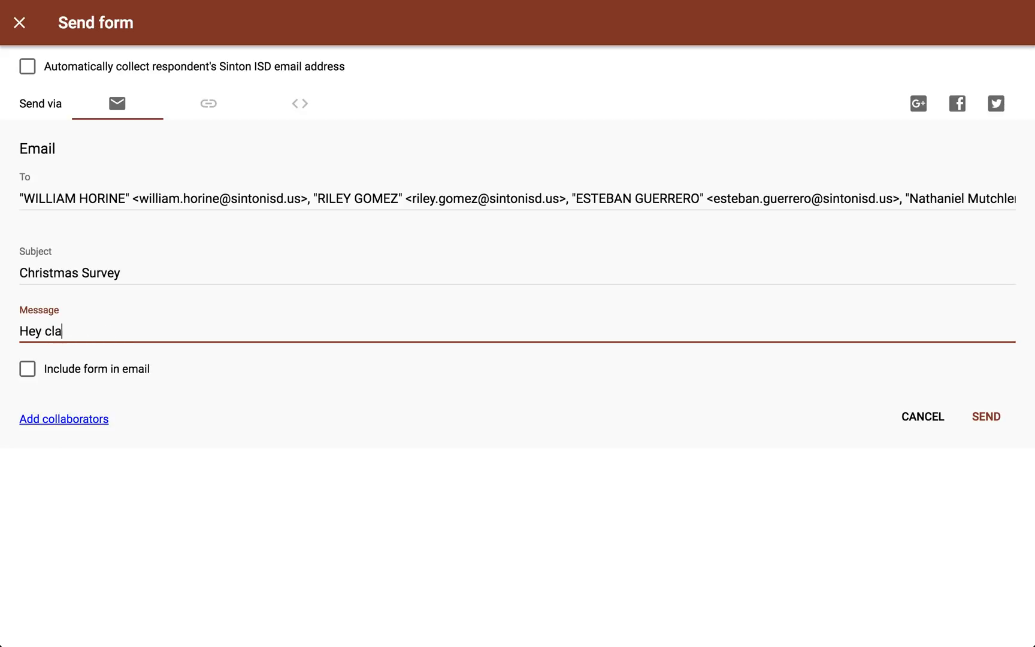
pyautogui.press('BackSpace')
pyautogui.press('BackSpace')
pyautogui.press('BackSpace')
pyautogui.press('BackSpace')
pyautogui.write('mast')
pyautogui.press('BackSpace')
pyautogui.press('BackSpace')
pyautogui.write('tes! Christmas i')
pyautogui.write('s teh bes')
pyautogui.press('BackSpace')
pyautogui.press('BackSpace')
pyautogui.press('BackSpace')
pyautogui.press('BackSpace')
pyautogui.press('BackSpace')
pyautogui.press('BackSpace')
pyautogui.press('BackSpace')
pyautogui.write('the b')
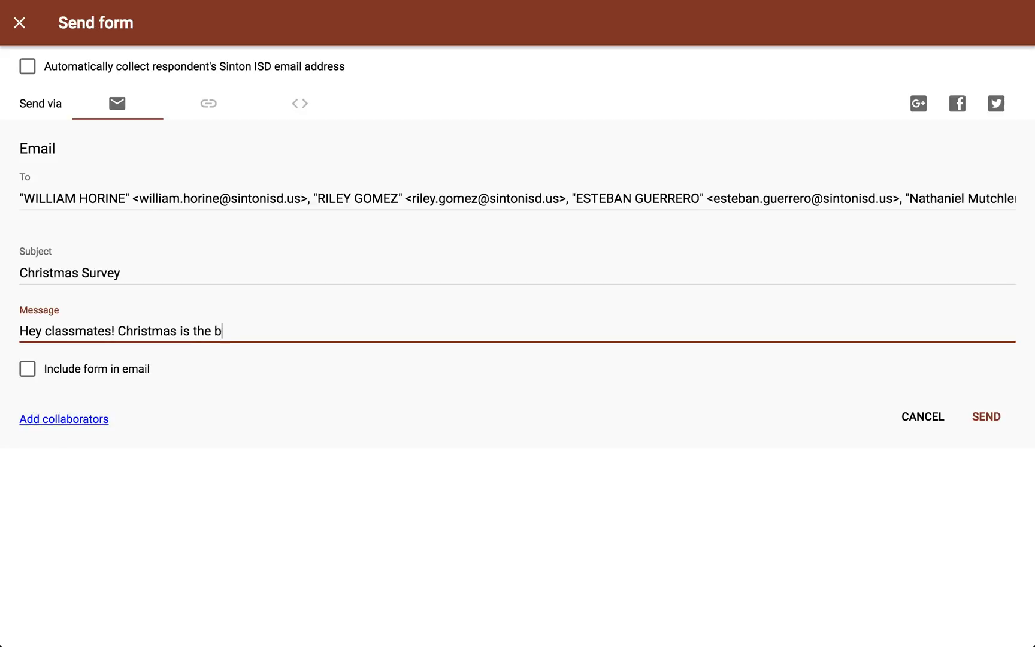
pyautogui.write('est, please fill o')
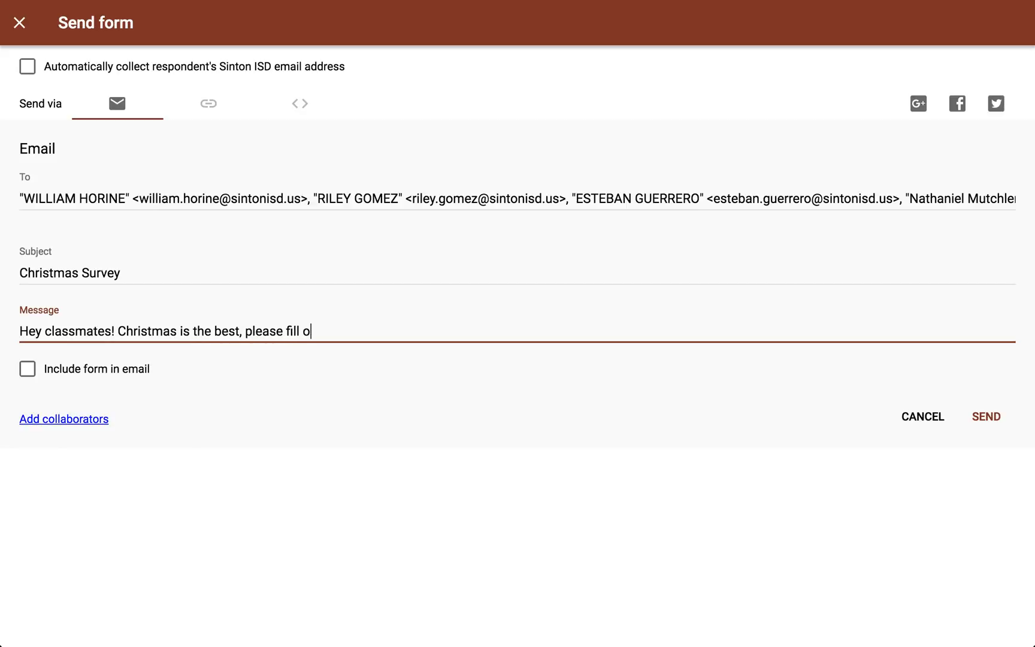
pyautogui.write('ut my survey so we')
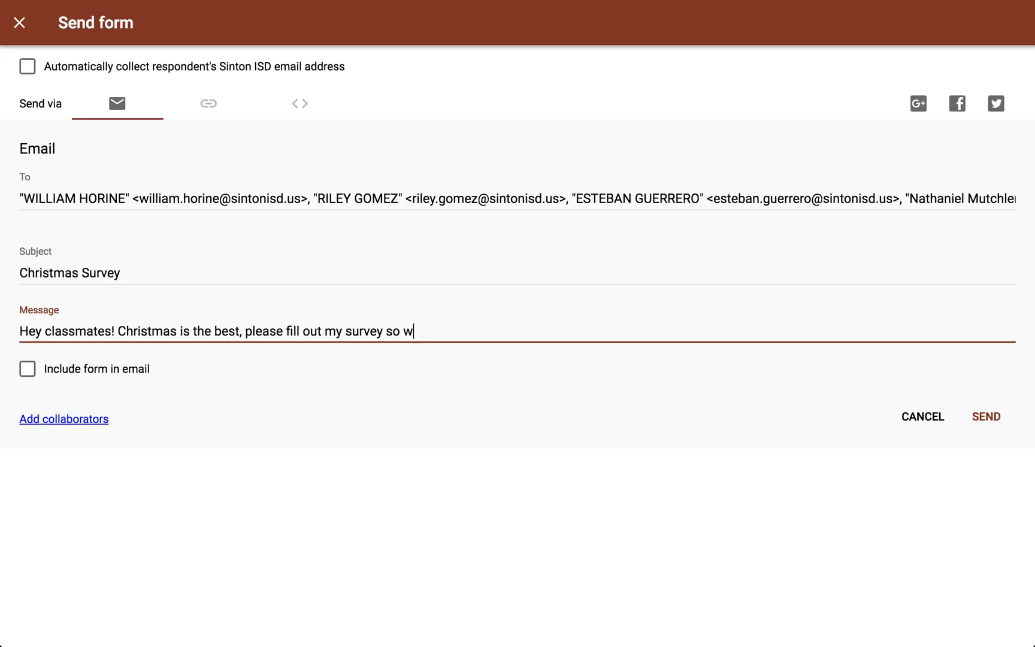
pyautogui.press('BackSpace')
pyautogui.press('BackSpace')
pyautogui.press('BackSpace')
pyautogui.press('BackSpace')
pyautogui.press('BackSpace')
pyautogui.press('BackSpace')
pyautogui.write('regarding Christmas')
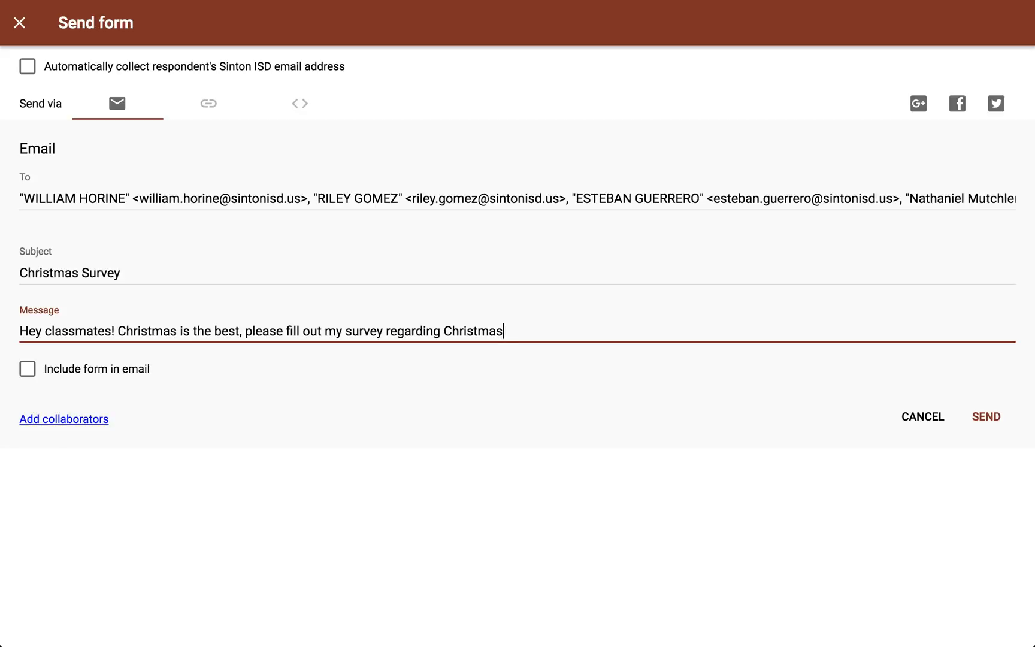
pyautogui.write('! Thank you in advance. ')
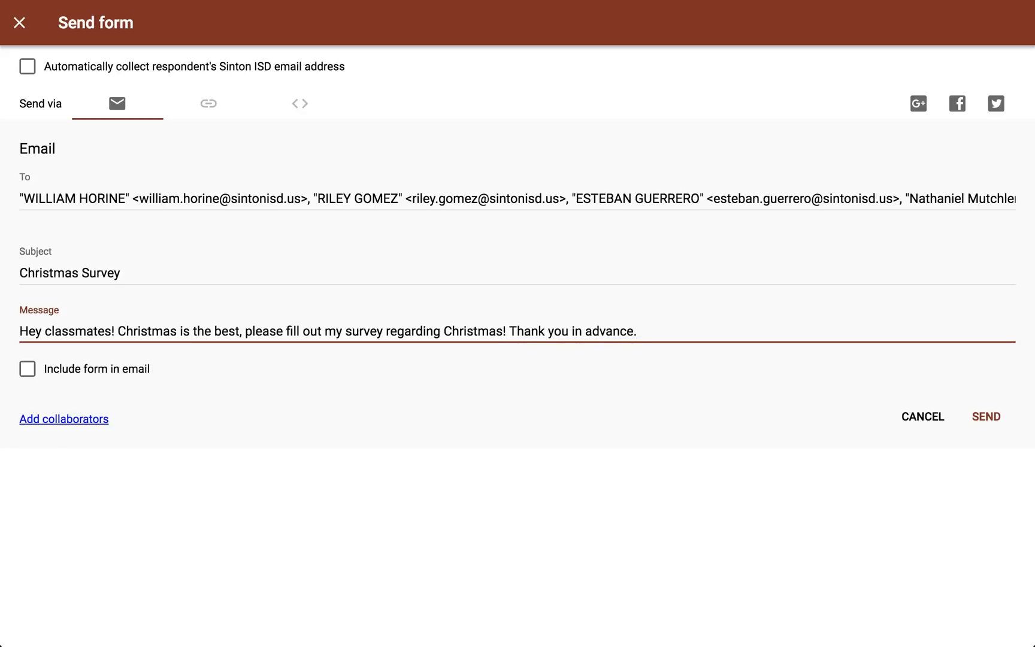
pyautogui.write('Ho Ho Ho!')
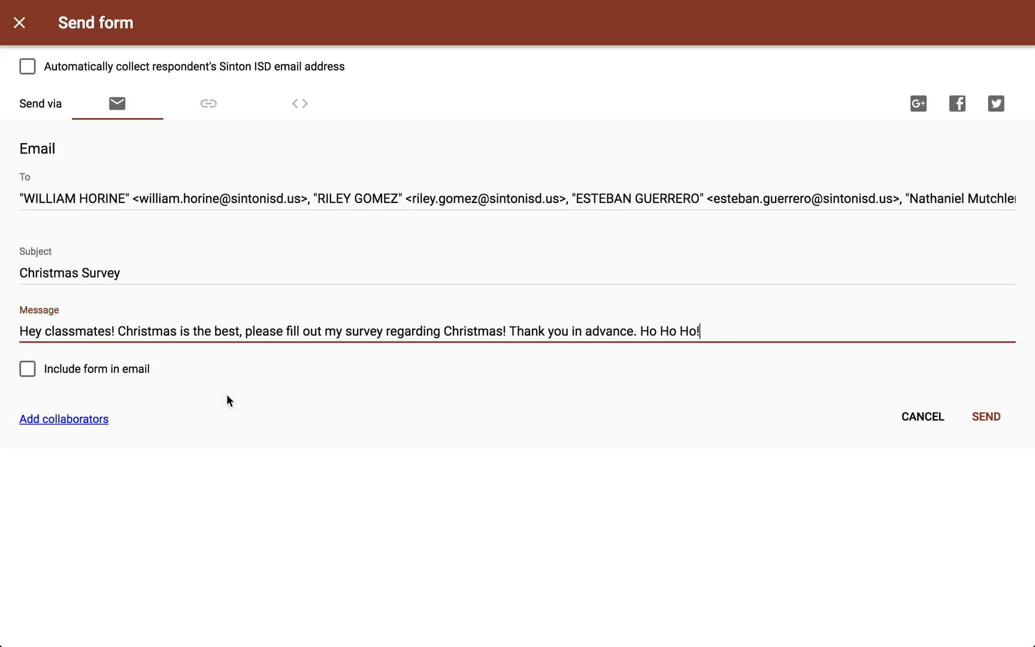
# Switch to sharing by link, and compare the survey's full URL with its shortened version.
pyautogui.click(209, 105)
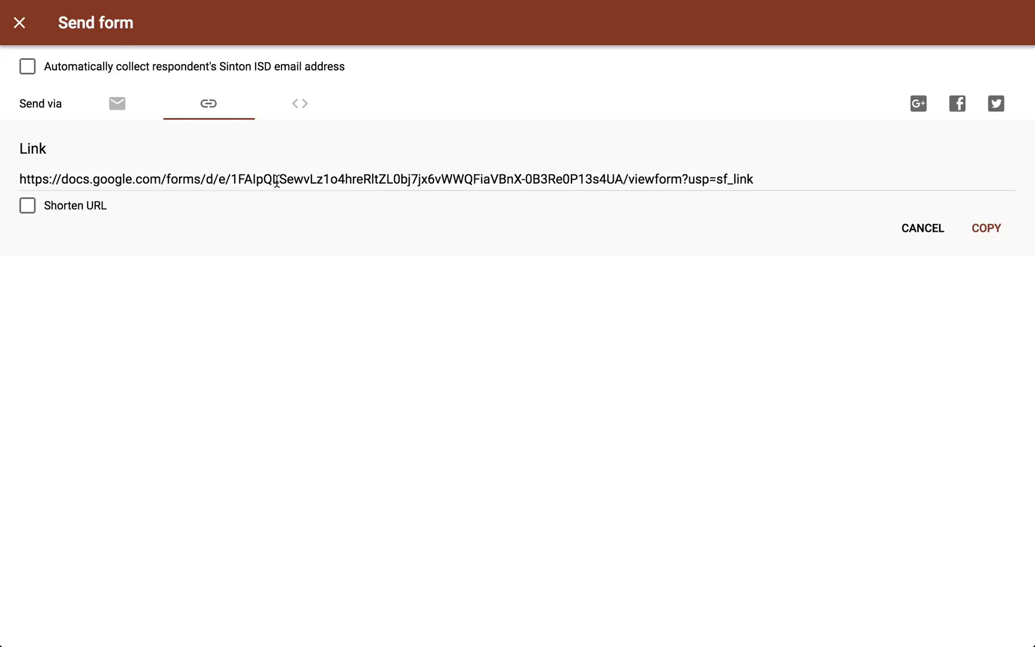
pyautogui.moveTo(767, 175); pyautogui.dragTo(583, 176)
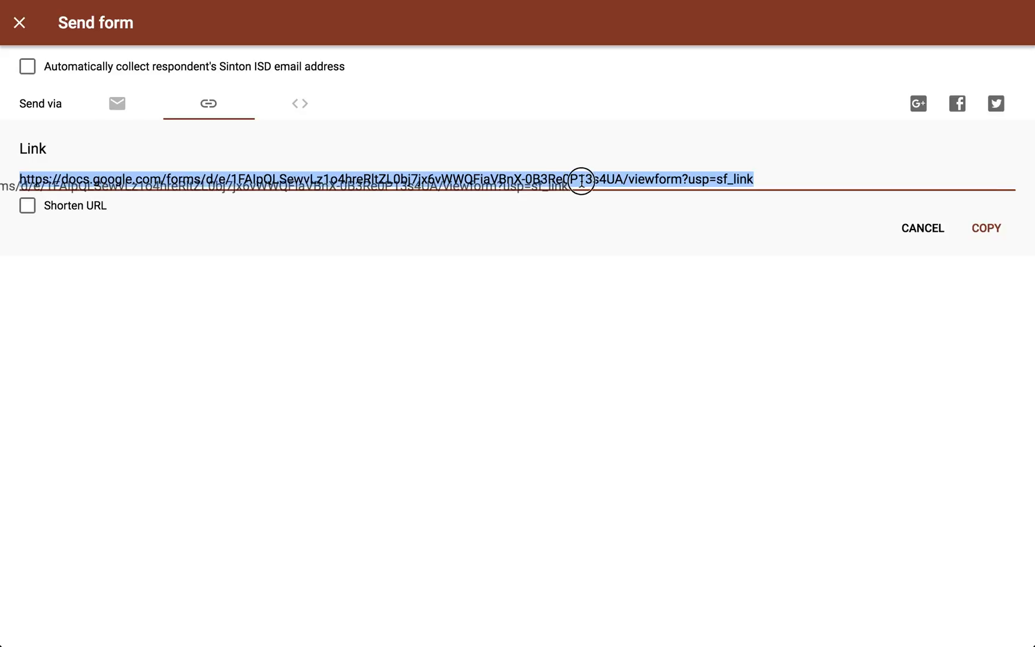
pyautogui.click(579, 238)
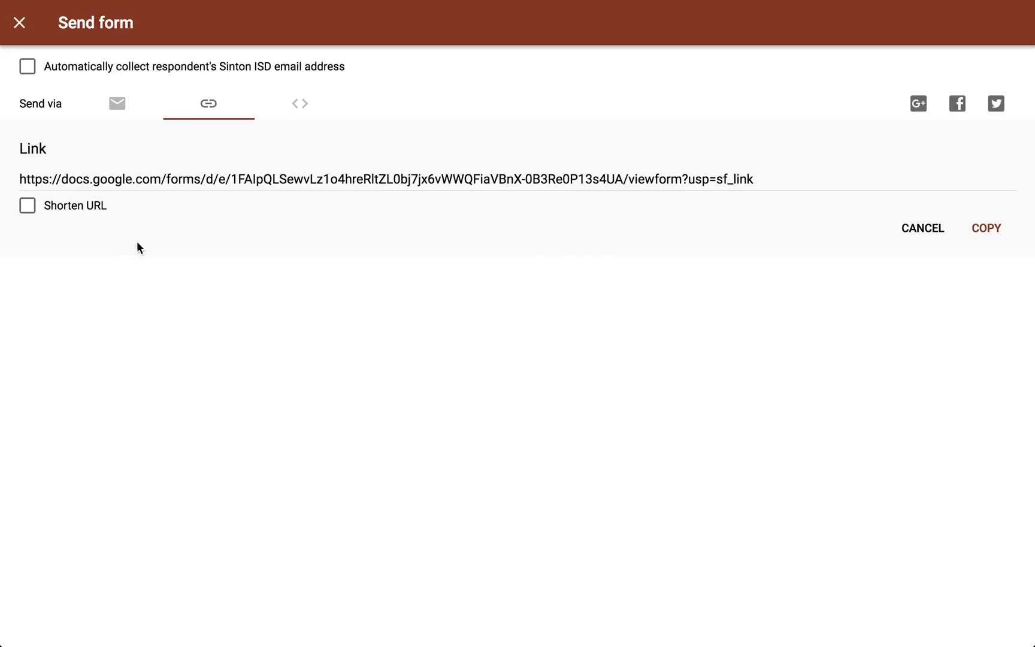
pyautogui.click(27, 206)
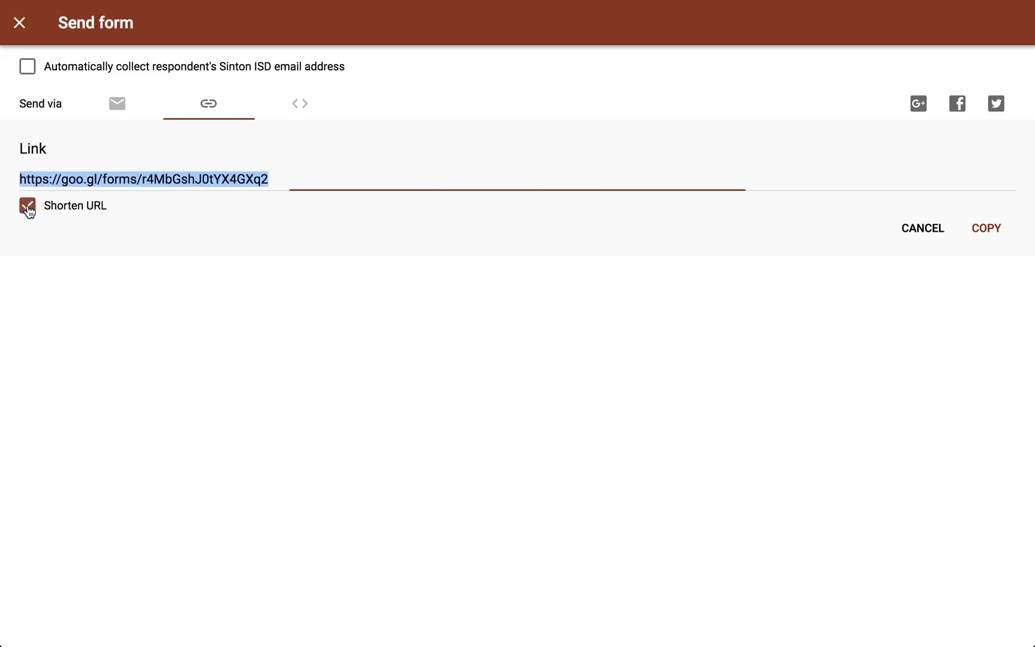
pyautogui.click(259, 205)
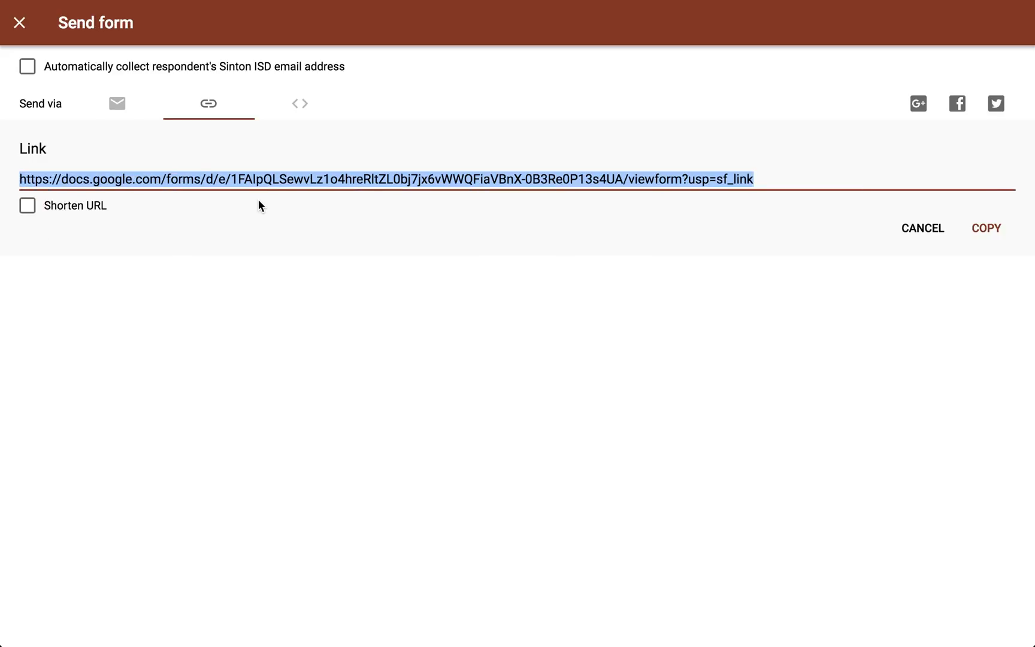
# Shorten the survey link, and send the email invitation to the chosen classmates.
pyautogui.click(46, 208)
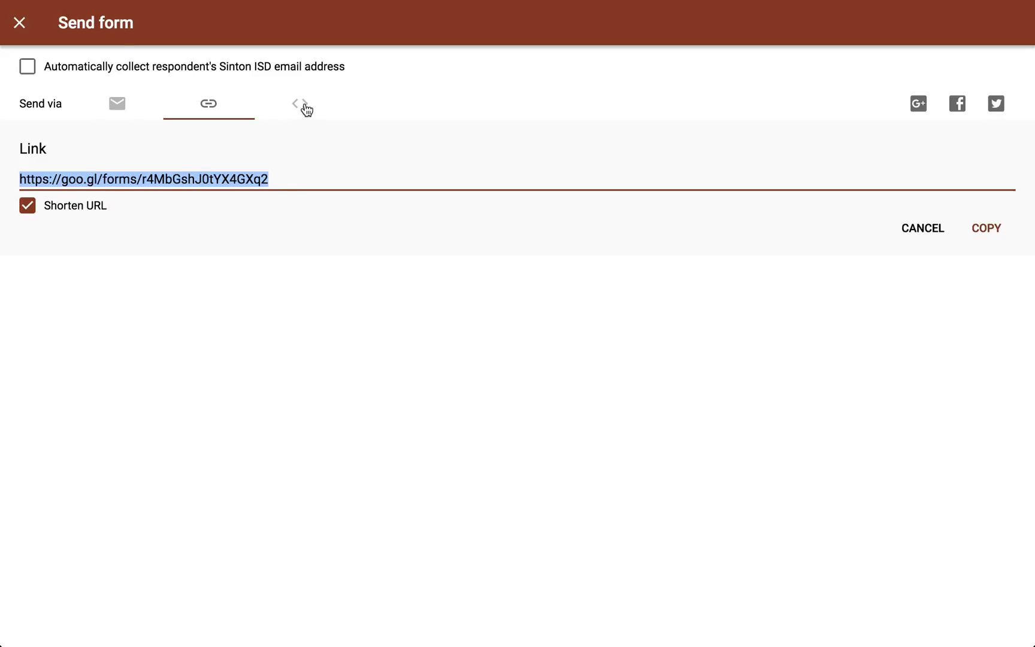
pyautogui.click(116, 109)
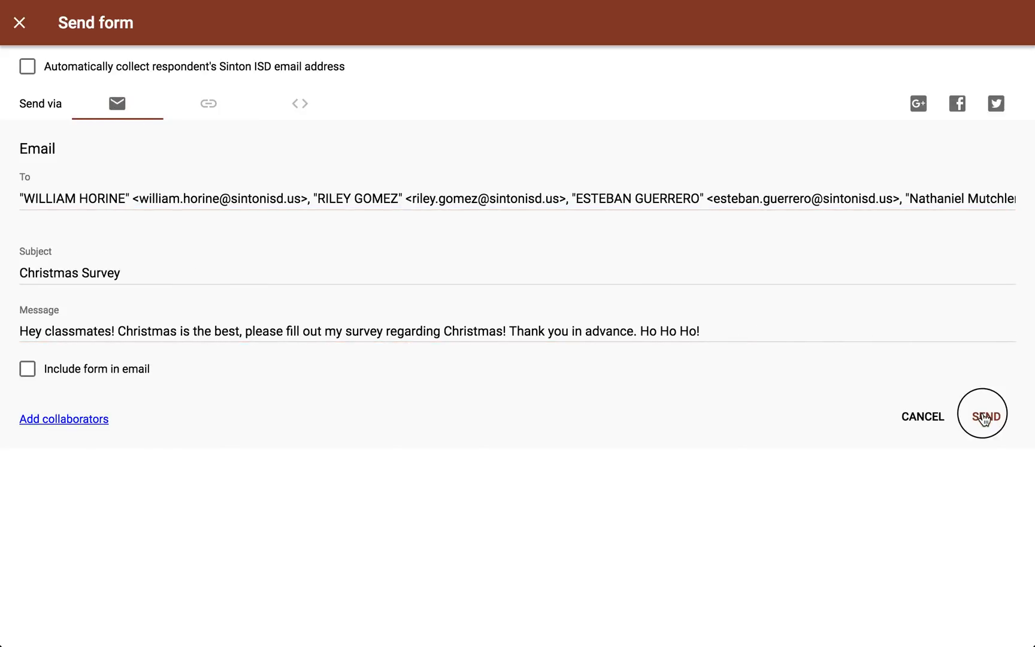
pyautogui.click(984, 420)
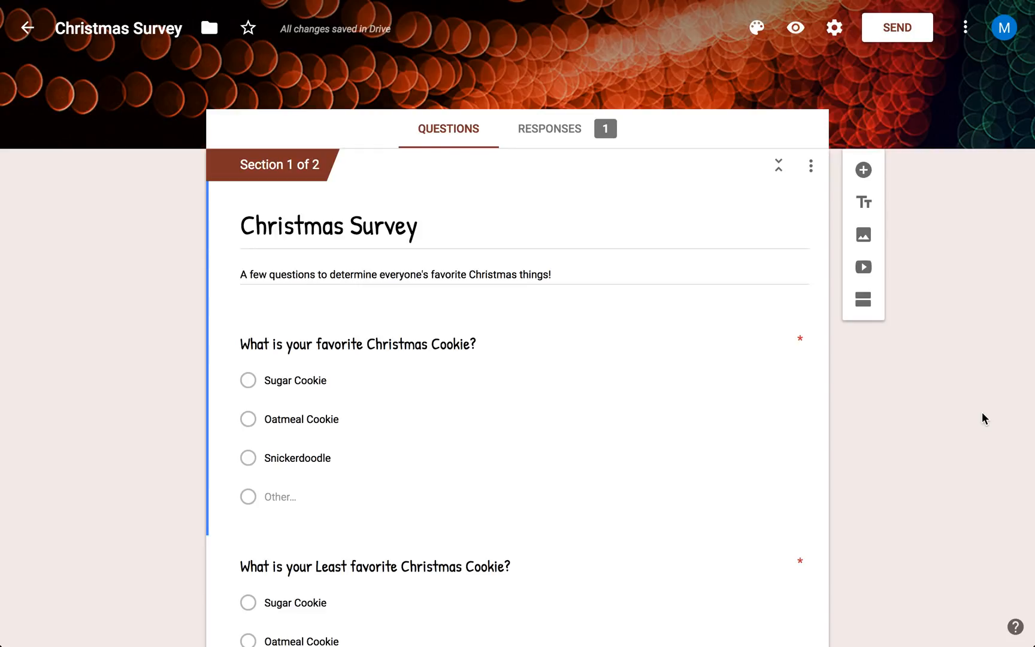
# Open the survey's response summary and examine the charts for the Christmas cookie questions.
pyautogui.click(597, 133)
pyautogui.scroll(-2, 584, 492)
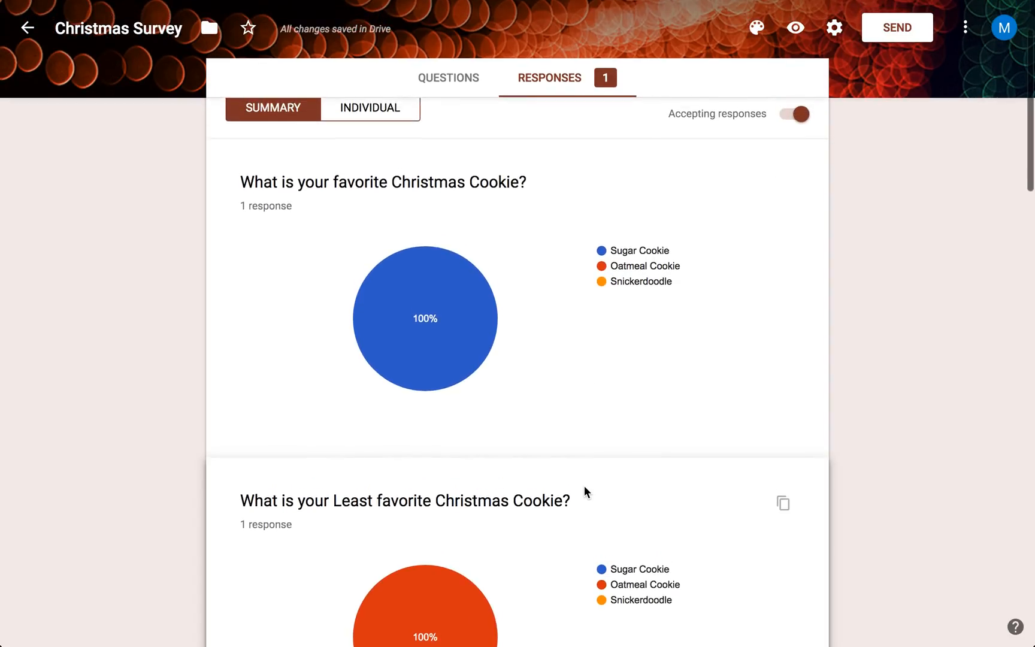
pyautogui.scroll(1, 584, 492)
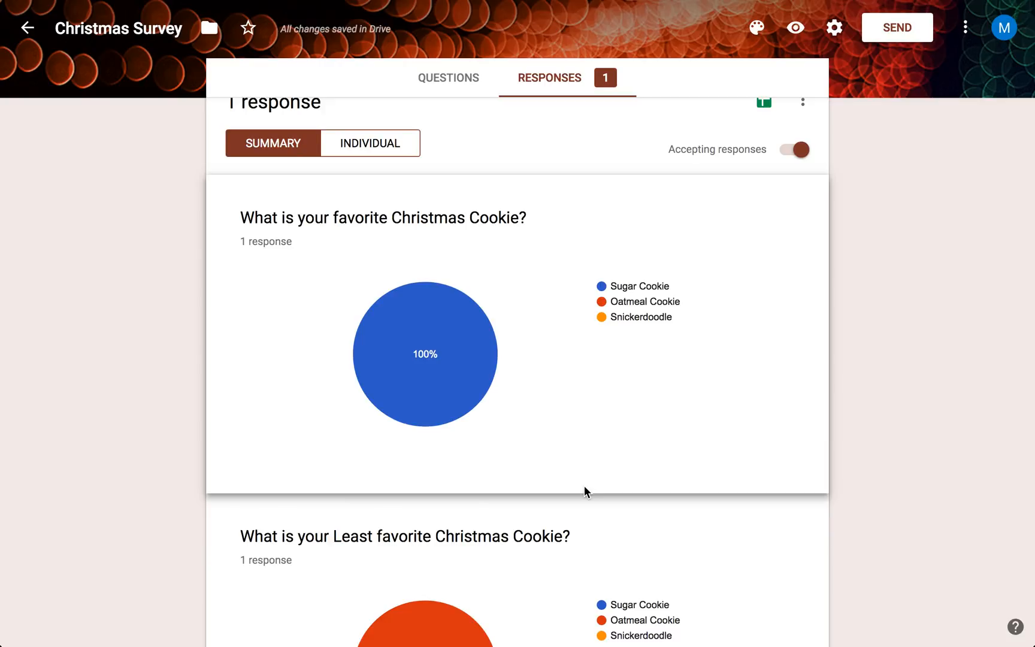
# Switch to the Media 2 class in Google Classroom and begin an announcement with the date line "Thursday, December 6th." and a blank line.
pyautogui.moveTo(359, 6)
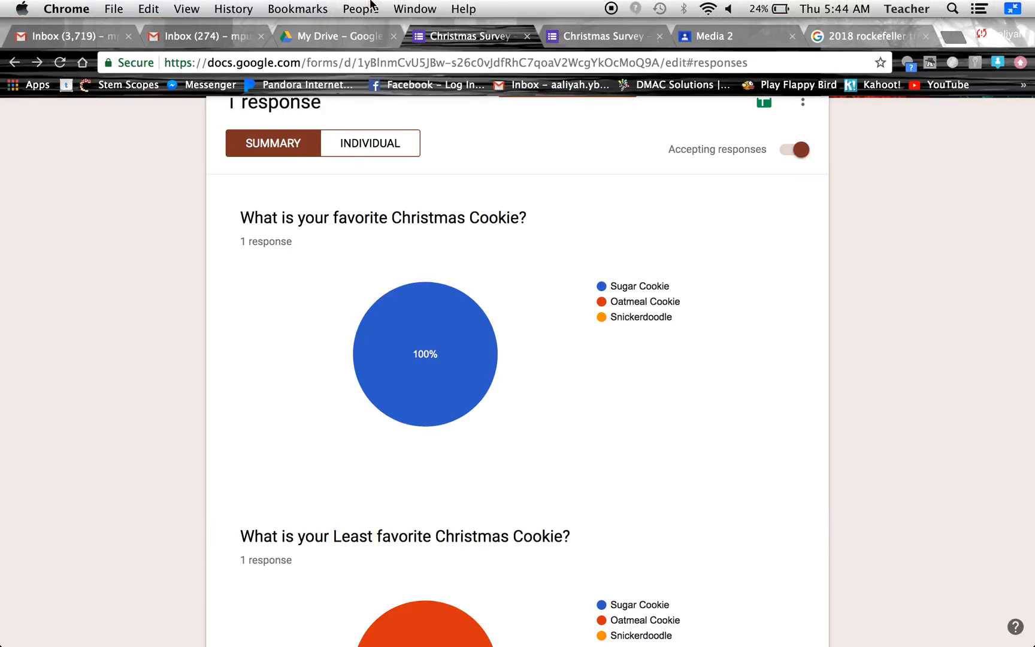
pyautogui.click(744, 30)
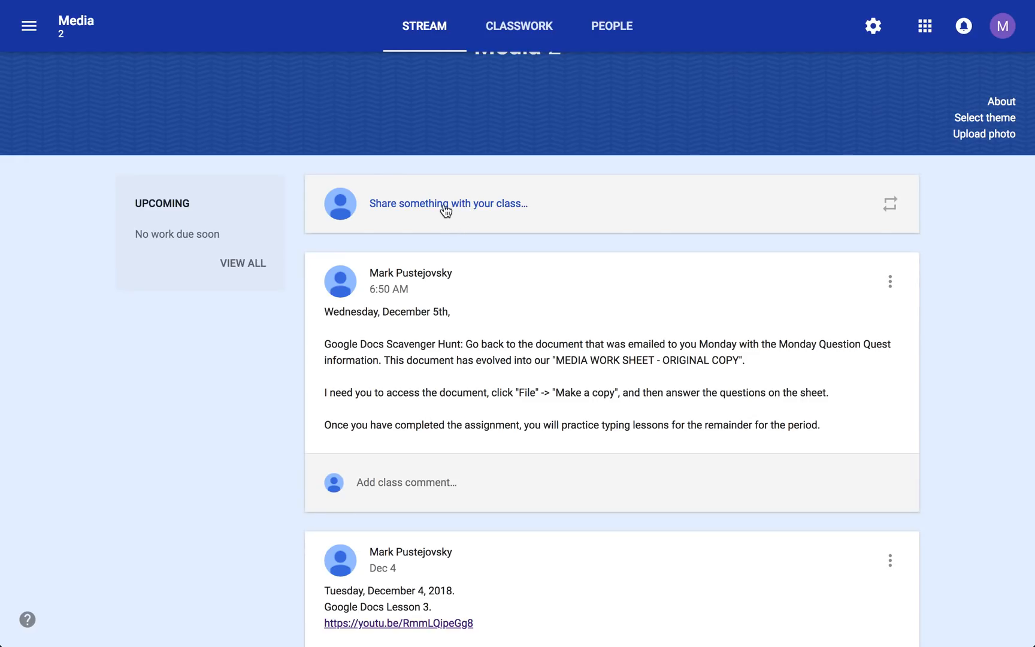
pyautogui.click(444, 206)
pyautogui.write('Thursday, December')
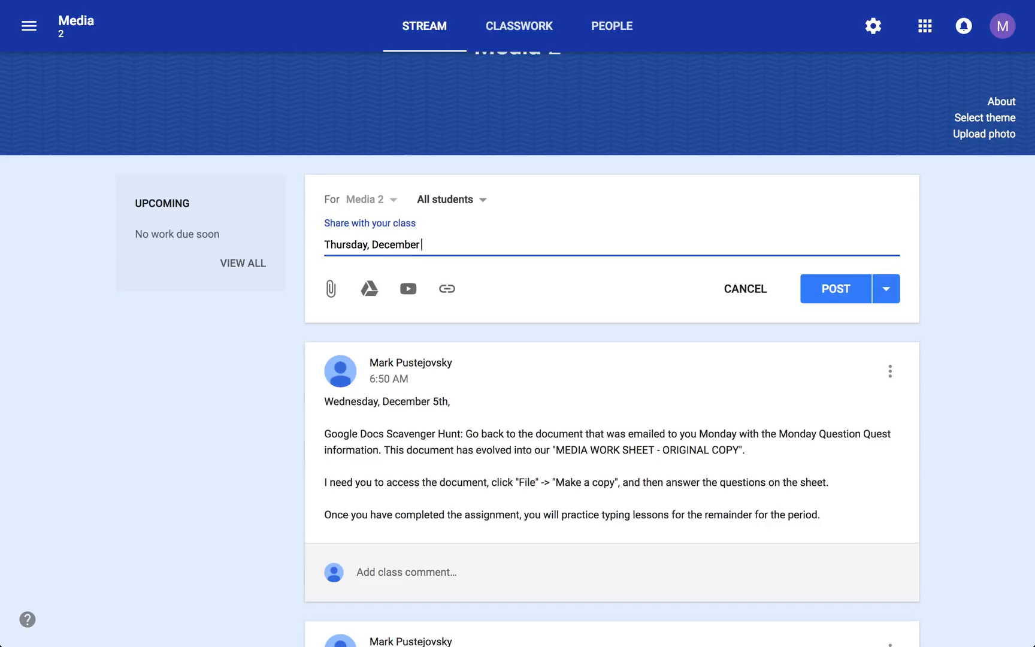
pyautogui.write(' 6th.')
pyautogui.press('Return')
pyautogui.press('Return')
# Add the instruction "Watch Lesson on how to Create Google Form:" to the announcement.
pyautogui.write('Eatch')
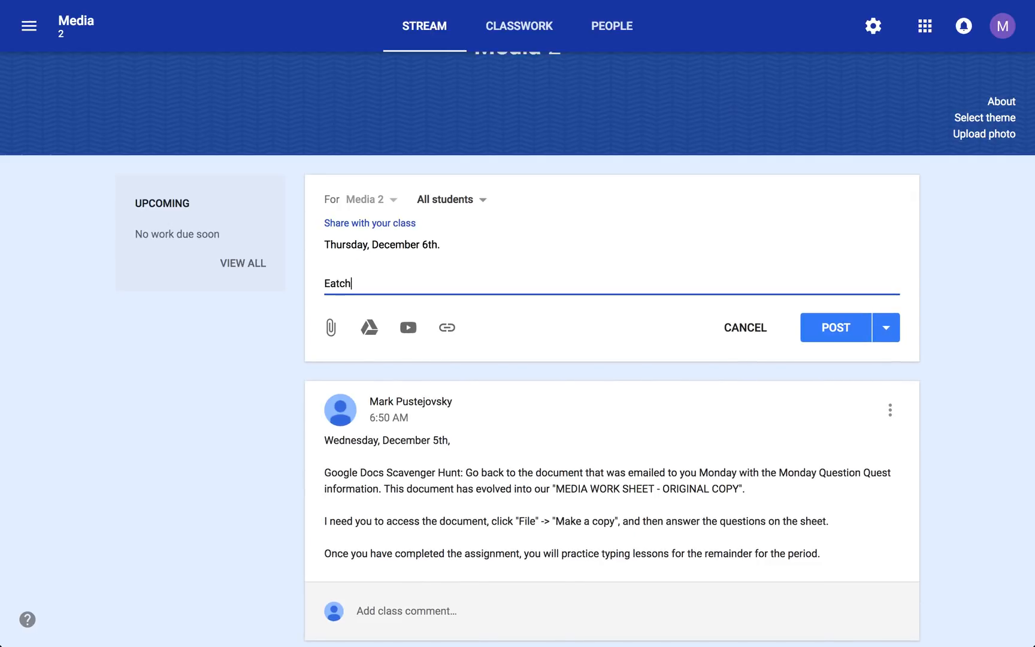
pyautogui.press('BackSpace')
pyautogui.press('BackSpace')
pyautogui.press('BackSpace')
pyautogui.write('Watch Lesson on how to Cr')
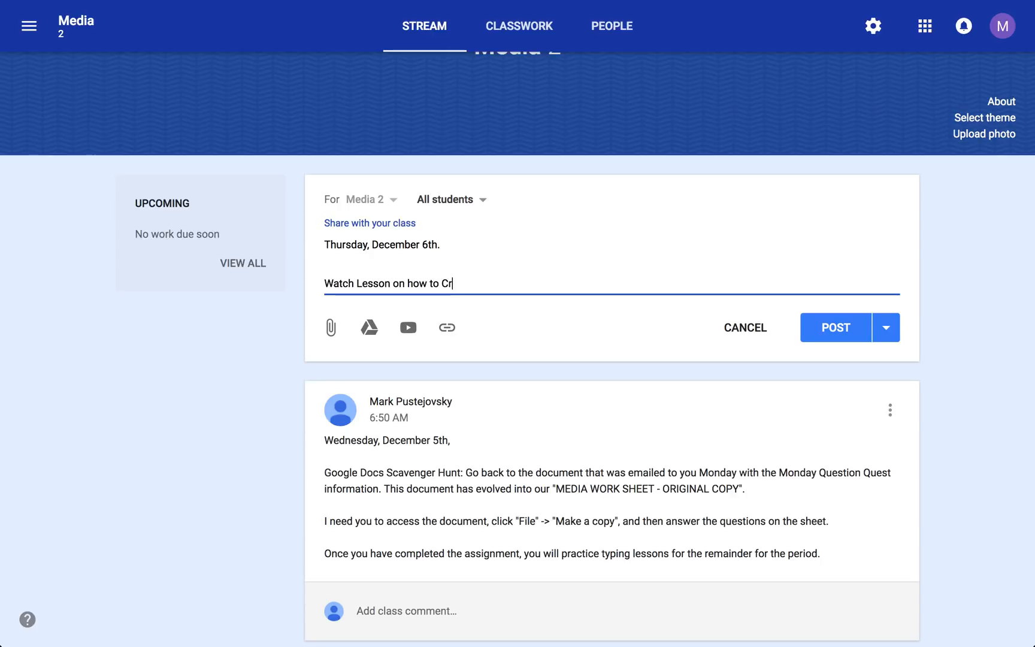
pyautogui.write('eate Google Form')
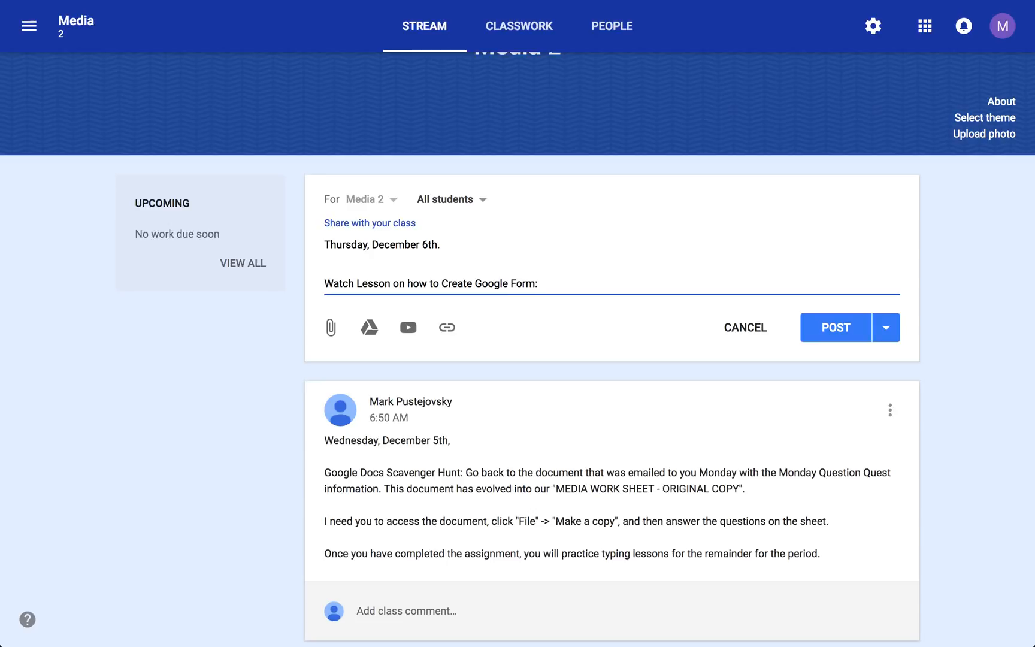
pyautogui.write(':')
pyautogui.press('Return')
pyautogui.press('Return')
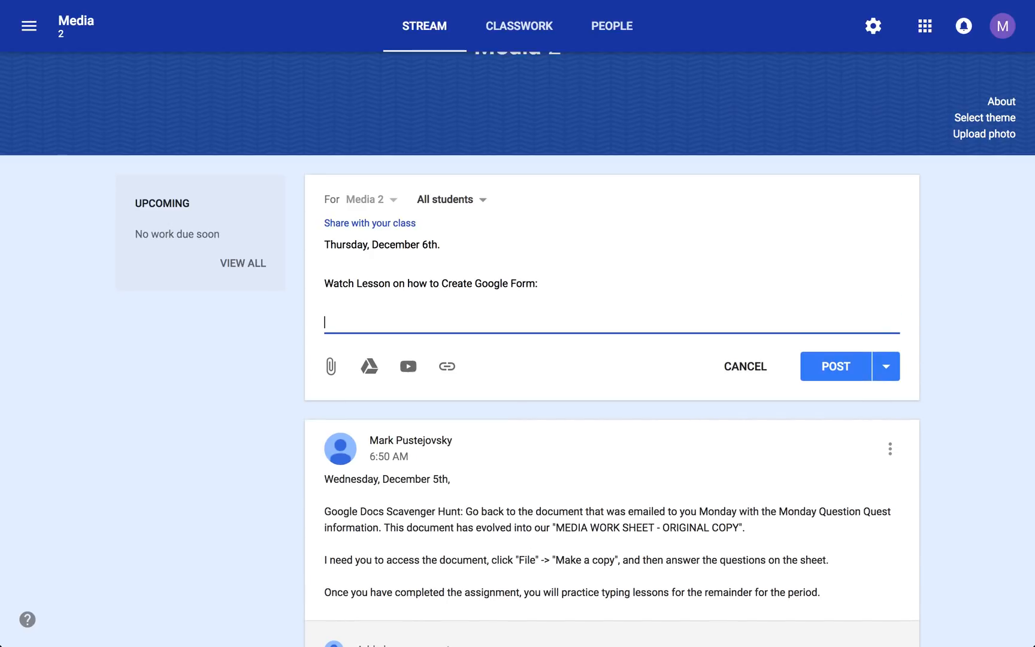
# Add the line "Create your Google Form, and then send to your row, and then 5 additional classmates IN THE MEDIA CLASS!".
pyautogui.press('BackSpace')
pyautogui.press('BackSpace')
pyautogui.write('Create your google f')
pyautogui.press('BackSpace')
pyautogui.press('BackSpace')
pyautogui.press('BackSpace')
pyautogui.press('BackSpace')
pyautogui.press('BackSpace')
pyautogui.press('BackSpace')
pyautogui.press('BackSpace')
pyautogui.press('BackSpace')
pyautogui.write('Google Form, and then send to')
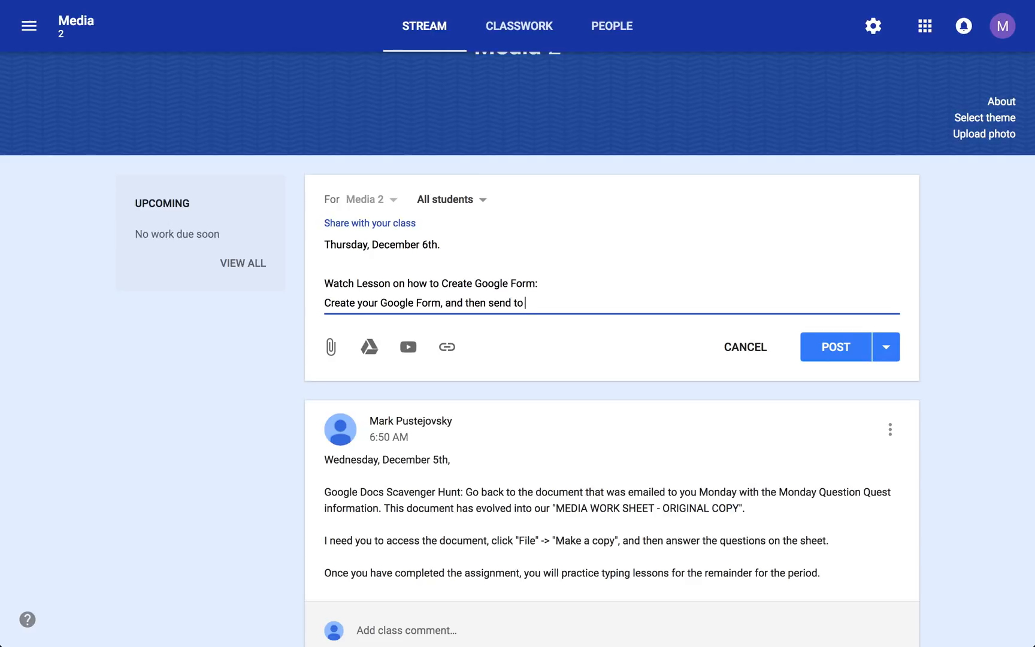
pyautogui.write(' 10 cl')
pyautogui.press('BackSpace')
pyautogui.press('BackSpace')
pyautogui.write('your row, and then 5 additional classmates IN THE MEDIA CLASS!')
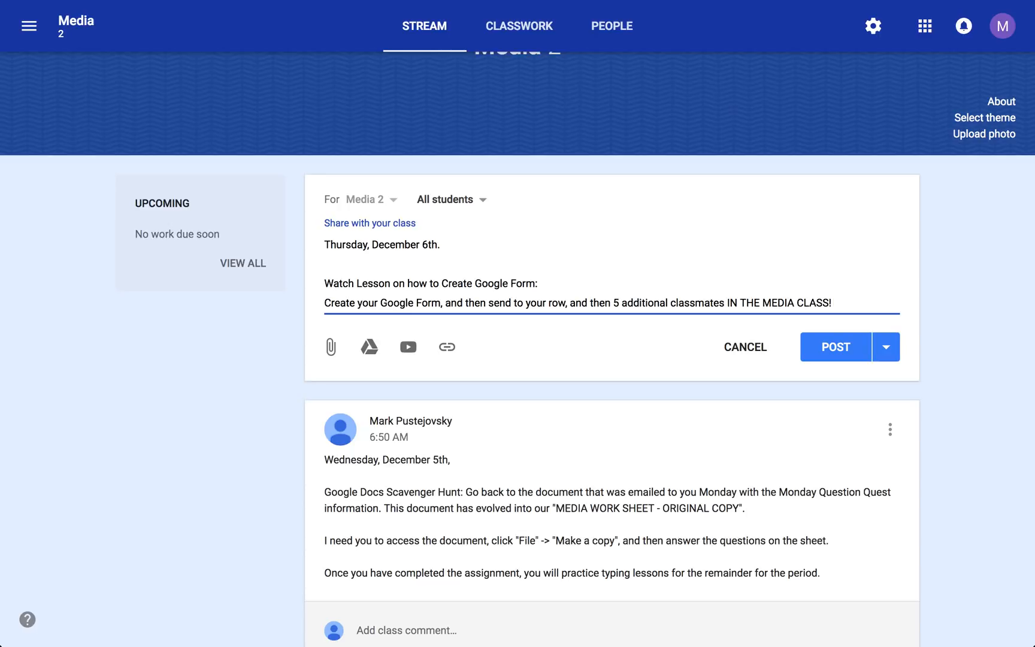
# Add the line "Then answer each other's quizzes." below the instruction about sending the form.
pyautogui.press('Return')
pyautogui.write('Then')
pyautogui.write(' answer ea')
pyautogui.write("ch other's qu")
pyautogui.write('izzes, then ')
pyautogui.write('go to th')
pyautogui.press('BackSpace')
pyautogui.press('BackSpace')
pyautogui.press('BackSpace')
pyautogui.press('BackSpace')
pyautogui.press('BackSpace')
pyautogui.press('BackSpace')
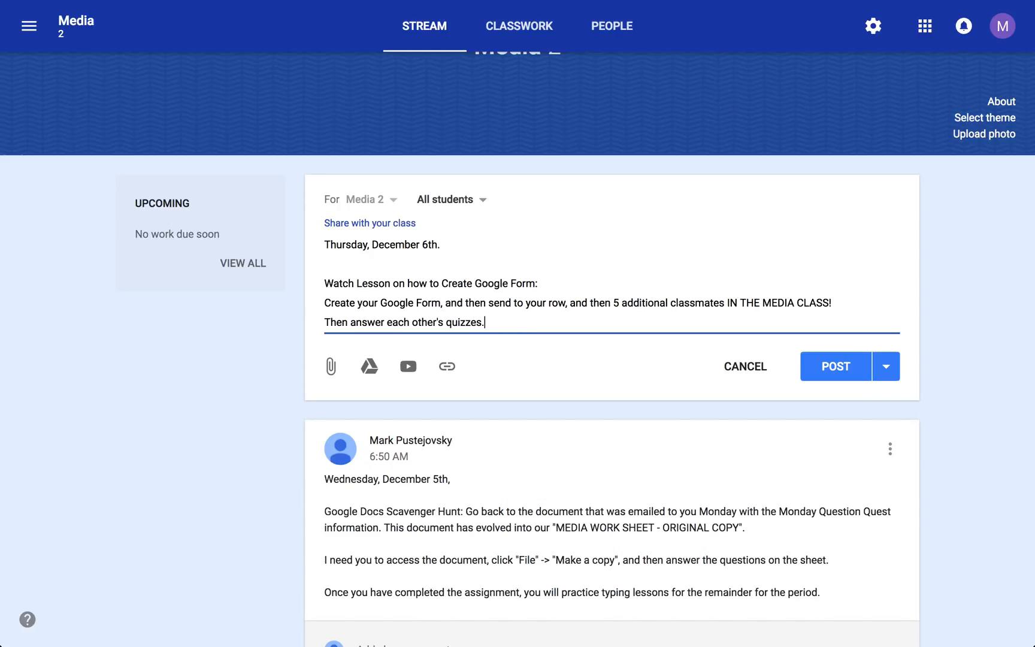
# Add the line "Then go to Typing.com" to the announcement, followed by a blank line.
pyautogui.press('Return')
pyautogui.write('Then go to Typing.com')
pyautogui.press('Return')
pyautogui.press('Return')
# End the announcement with "If you have to wait for people to finish their quiz and send it, practice typing at typing.com while you wait.".
pyautogui.write('If you have to')
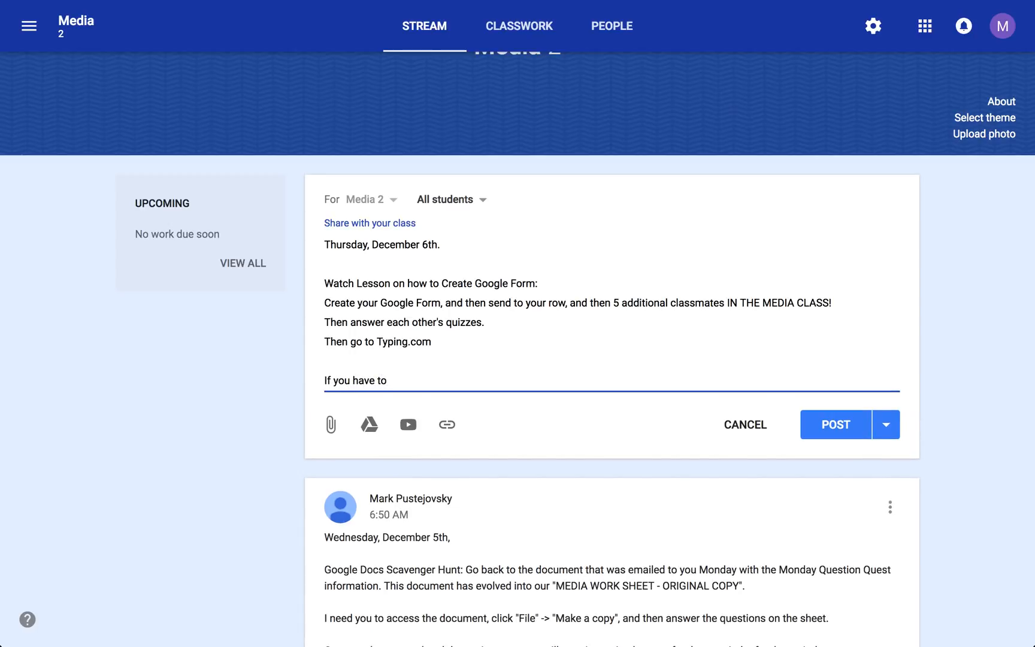
pyautogui.write(' wait for people to finish and')
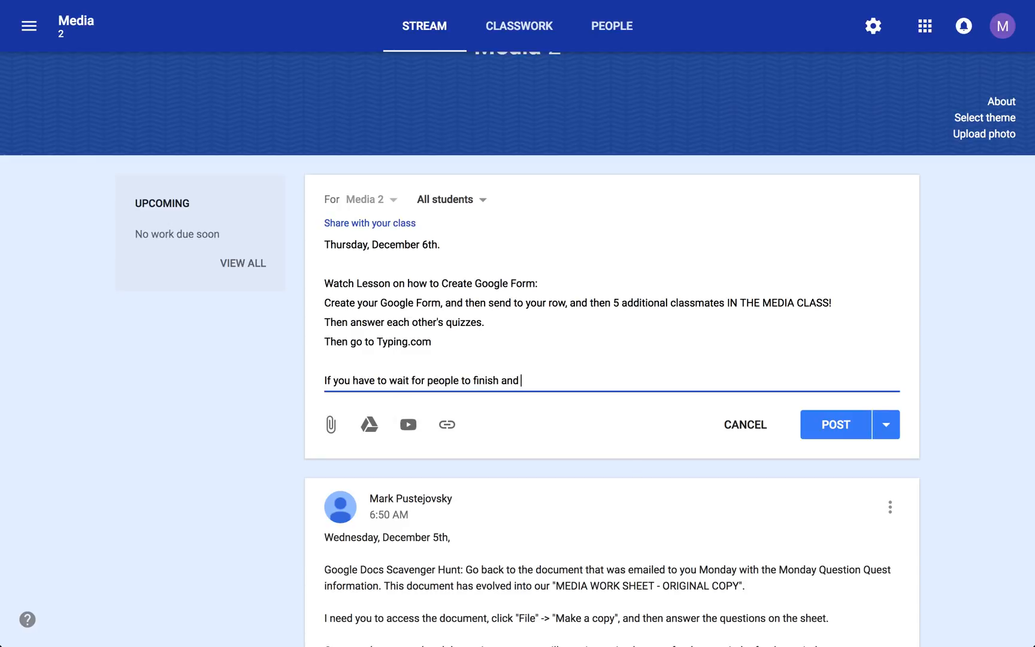
pyautogui.press('BackSpace')
pyautogui.press('BackSpace')
pyautogui.press('BackSpace')
pyautogui.press('BackSpace')
pyautogui.write('thie')
pyautogui.write('r')
pyautogui.press('BackSpace')
pyautogui.press('BackSpace')
pyautogui.press('BackSpace')
pyautogui.write('eir quiz and send it, jus')
pyautogui.press('BackSpace')
pyautogui.press('BackSpace')
pyautogui.press('BackSpace')
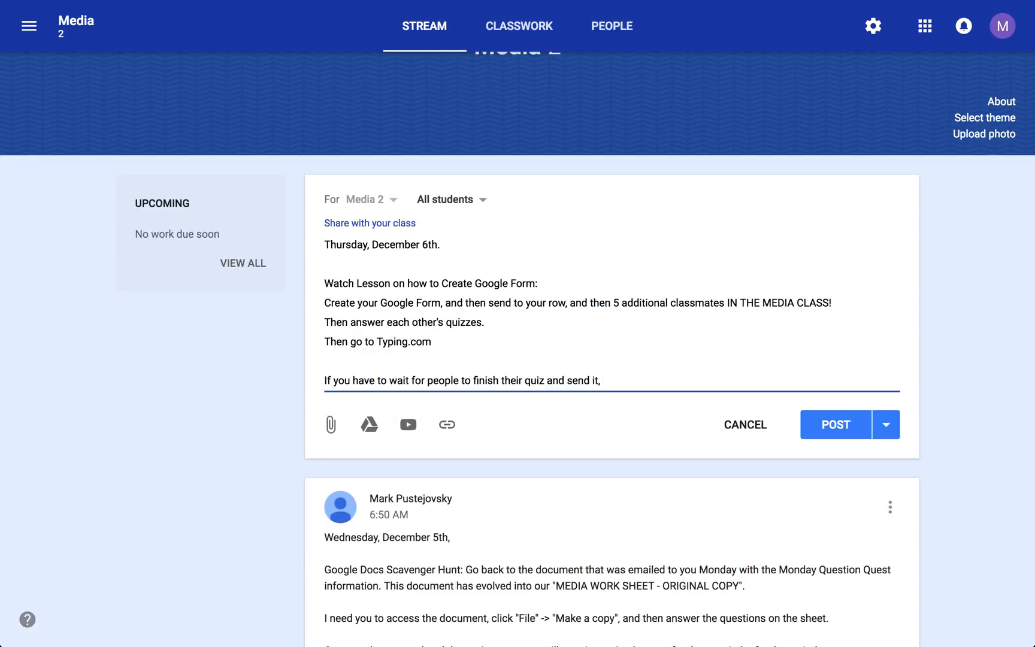
pyautogui.write('practice typing at typin')
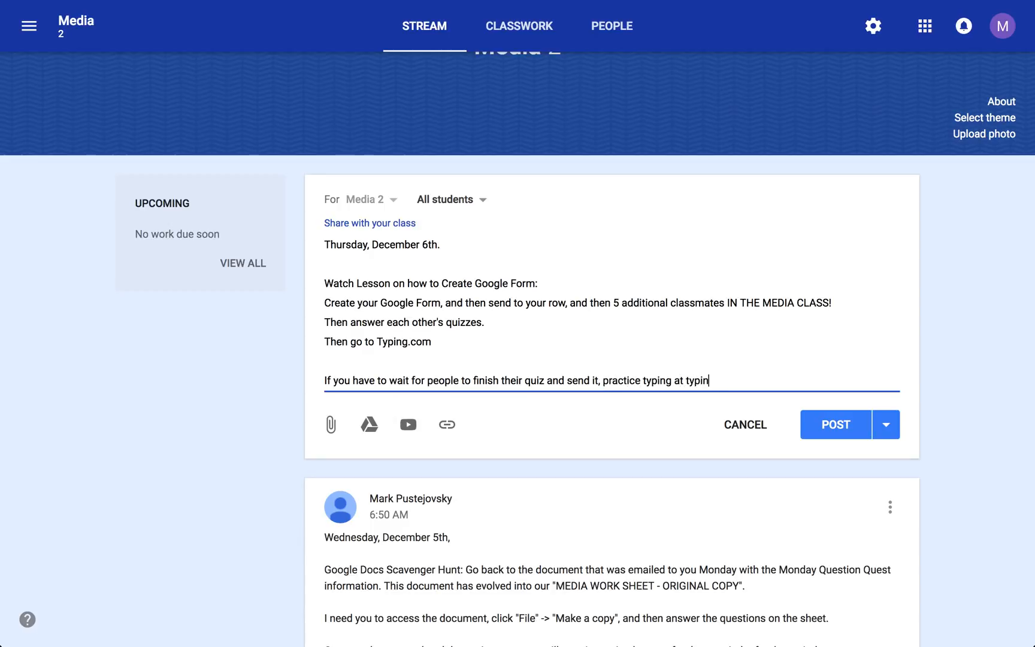
pyautogui.write('g.com while you wait.')
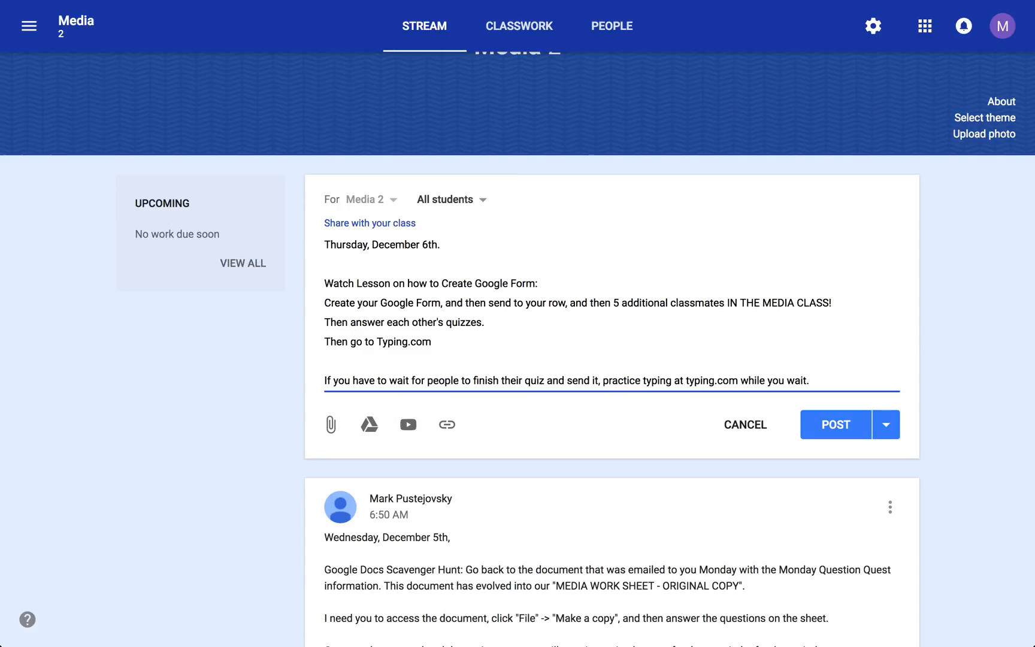
pyautogui.moveTo(220, 2)
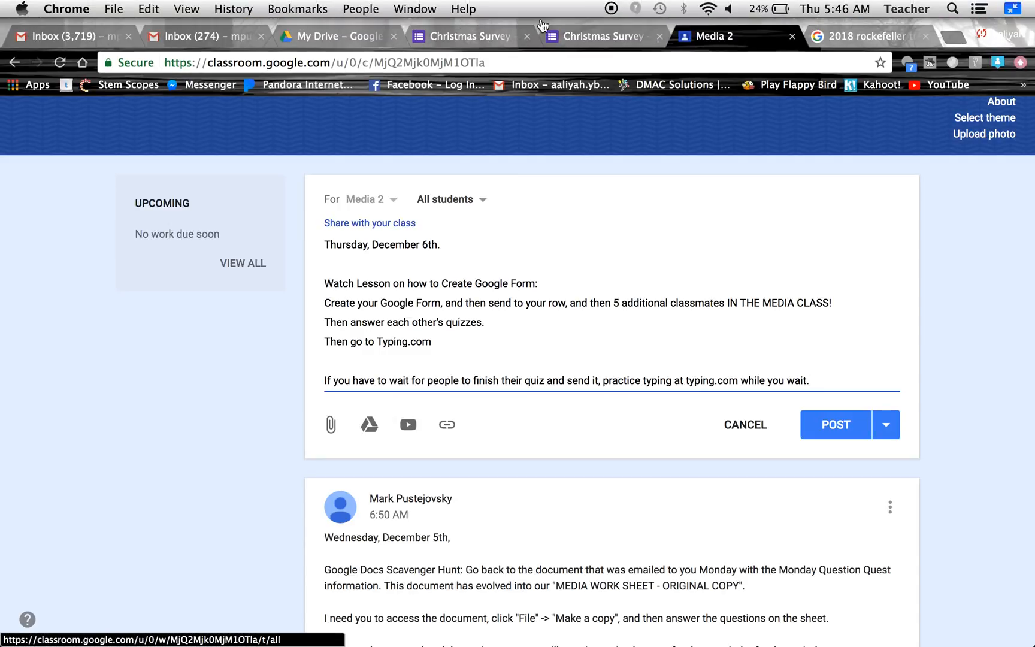